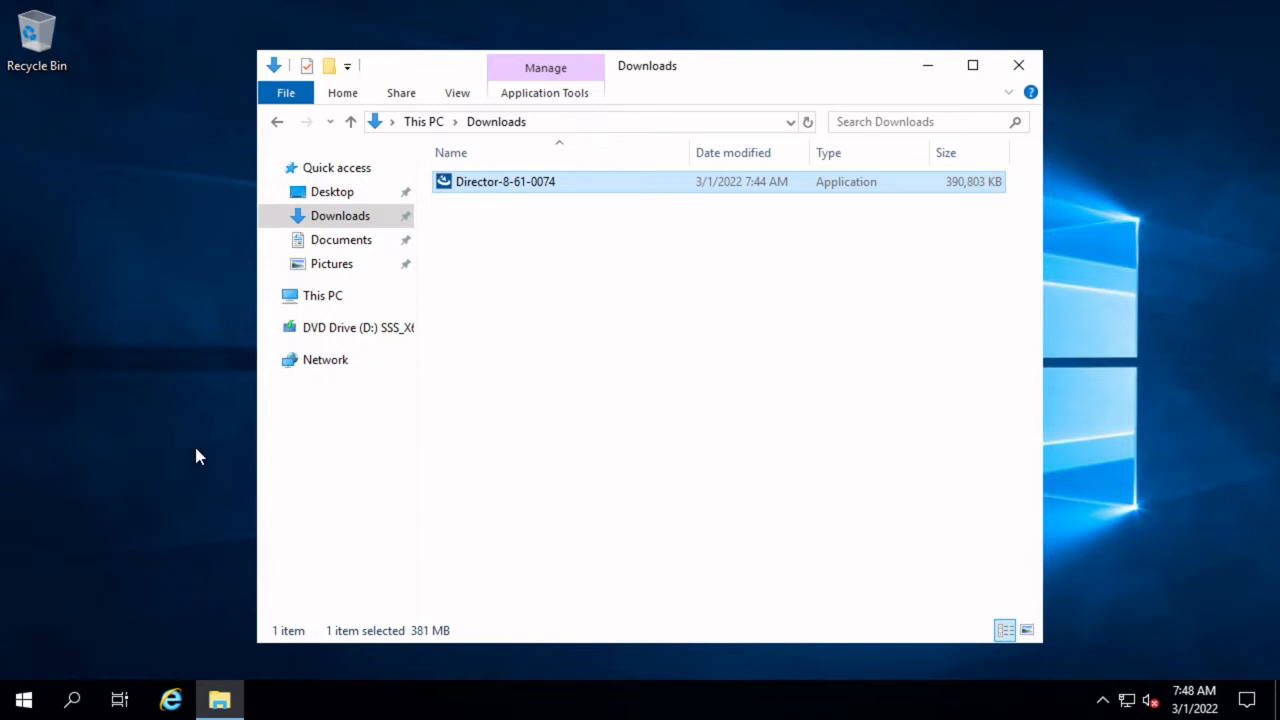
Step: Open Windows Defender Firewall with firewall.cpl and bring up its advanced settings
{"action": "left_click", "coordinate": [624, 121]}
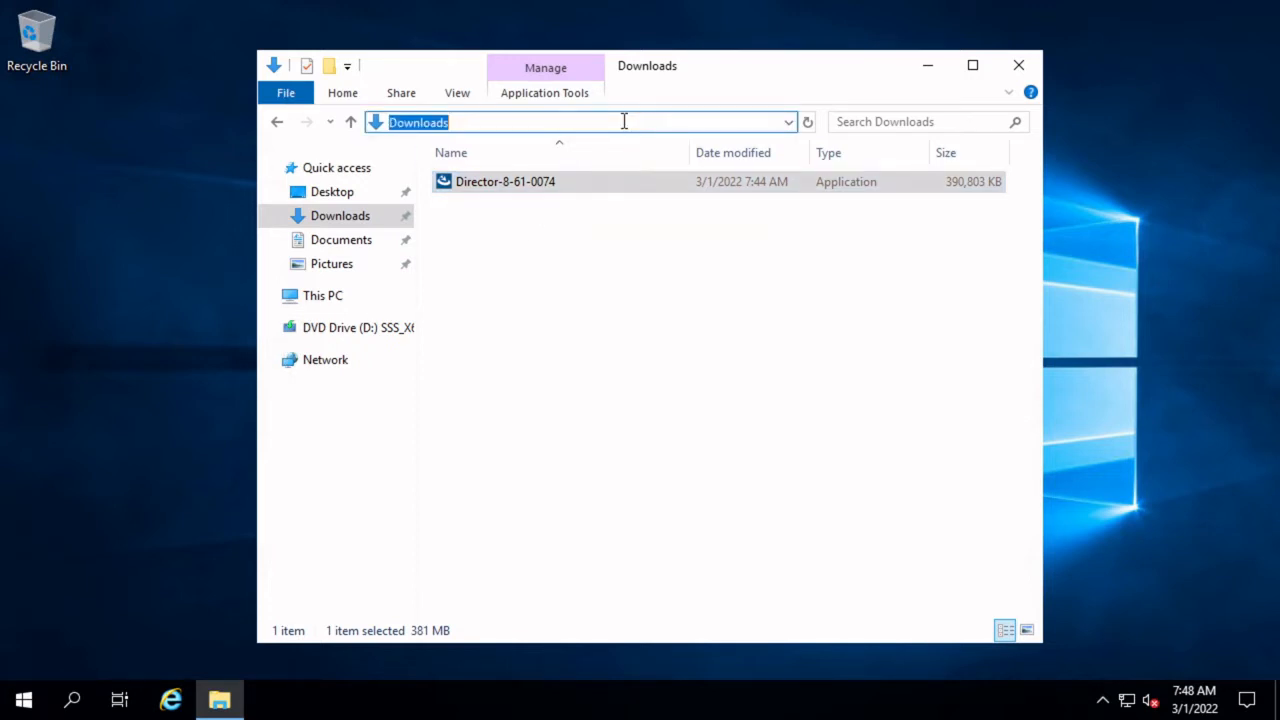
{"action": "type", "text": "firewall"}
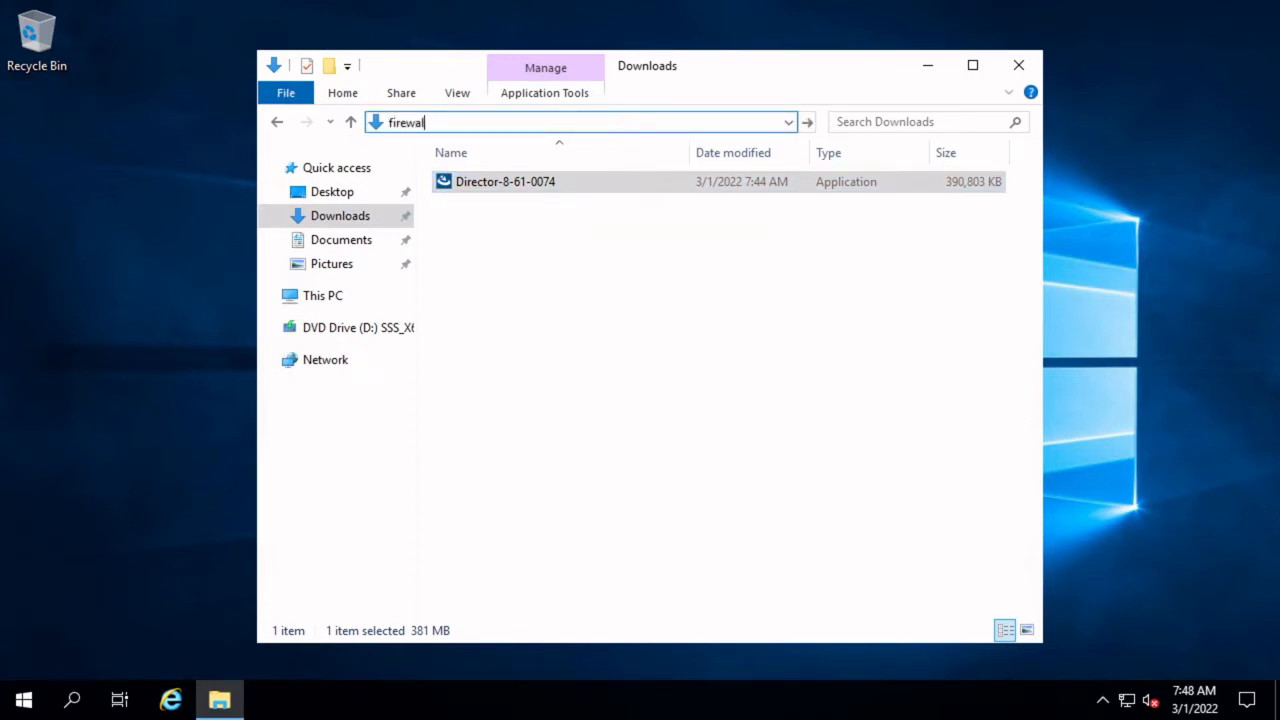
{"action": "type", "text": ".cpl"}
{"action": "key", "text": "Return"}
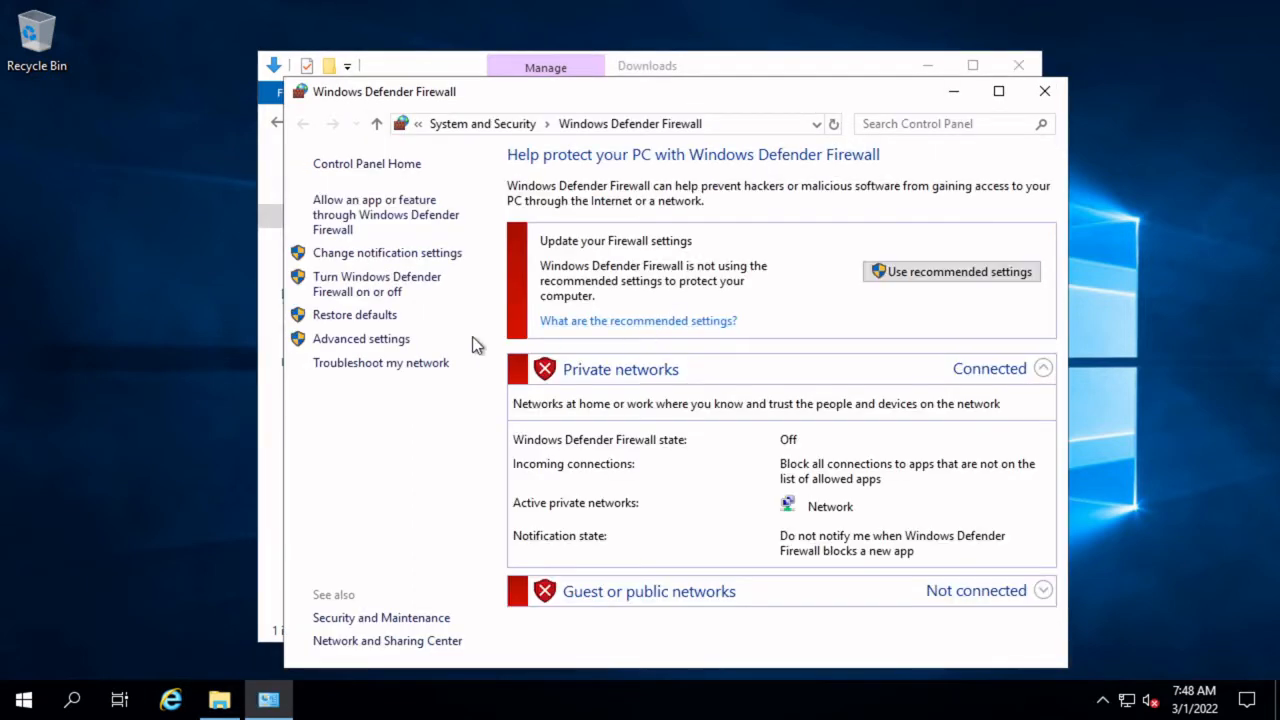
{"action": "left_click", "coordinate": [391, 342]}
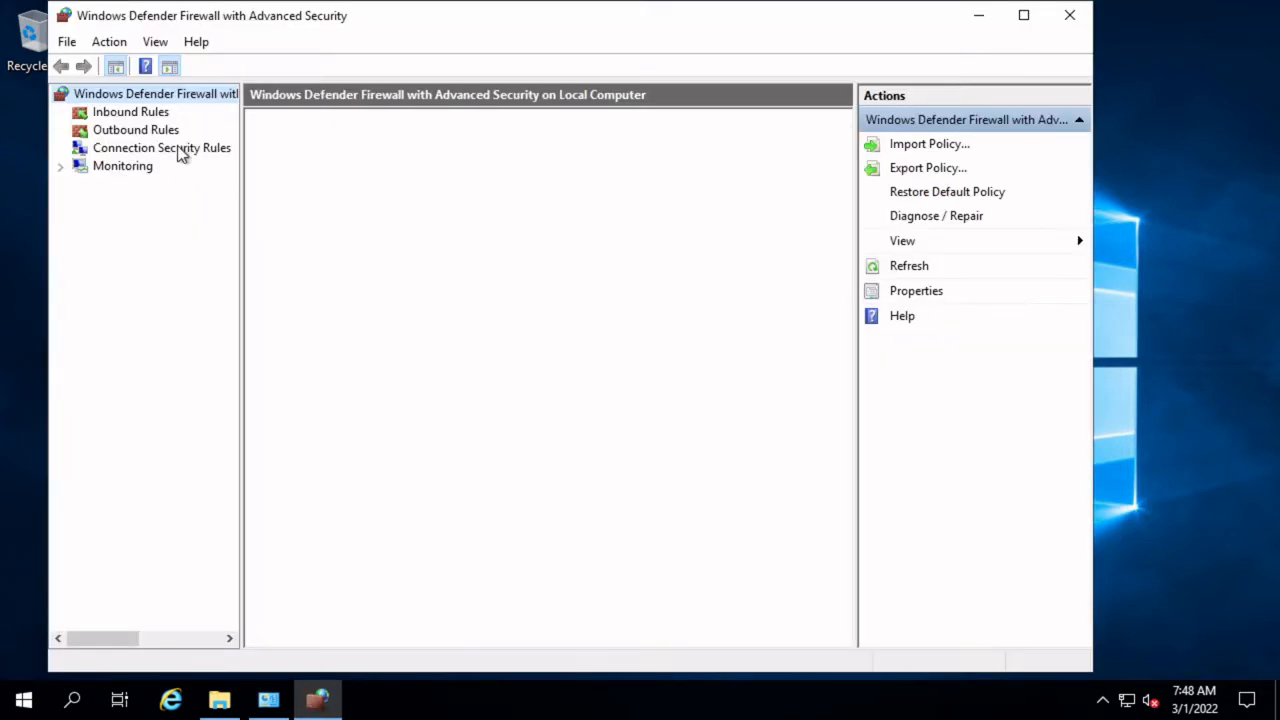
Step: Start a new inbound firewall rule of type Port for TCP with specific local port 2546
{"action": "left_click", "coordinate": [146, 113]}
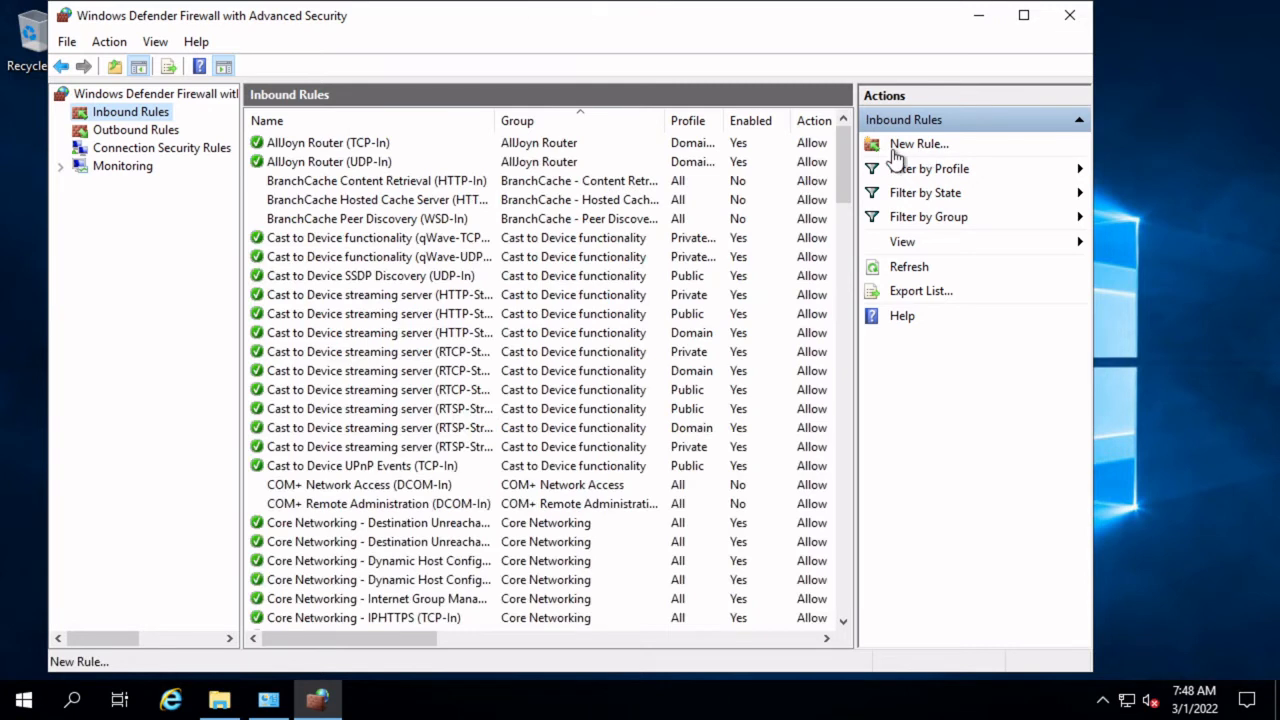
{"action": "left_click", "coordinate": [905, 148]}
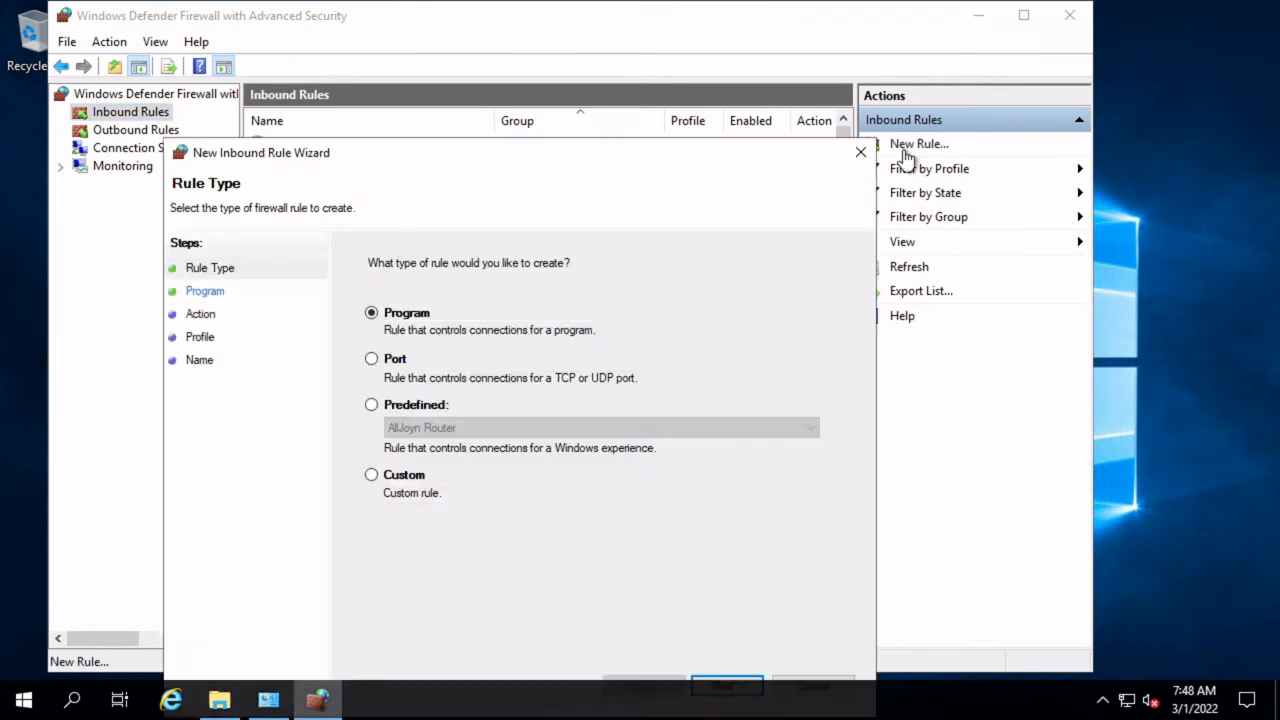
{"action": "left_click", "coordinate": [416, 362]}
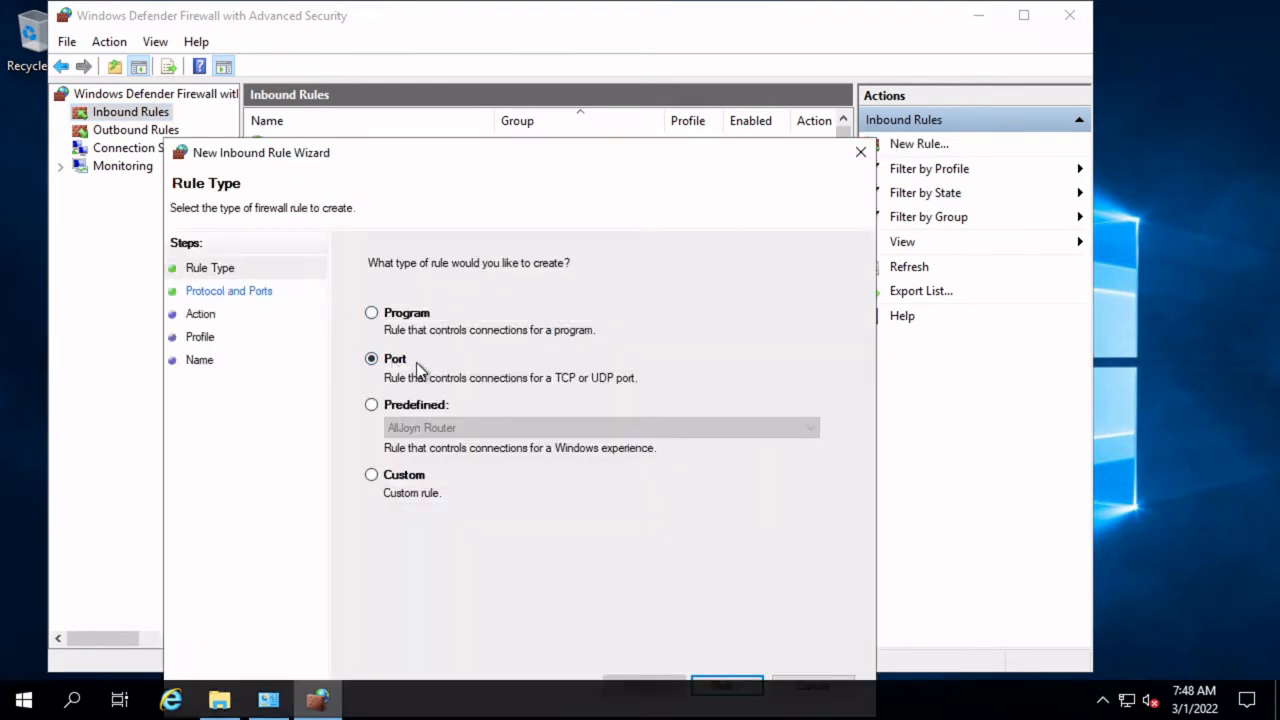
{"action": "left_click_drag", "start_coordinate": [447, 152], "coordinate": [445, 84]}
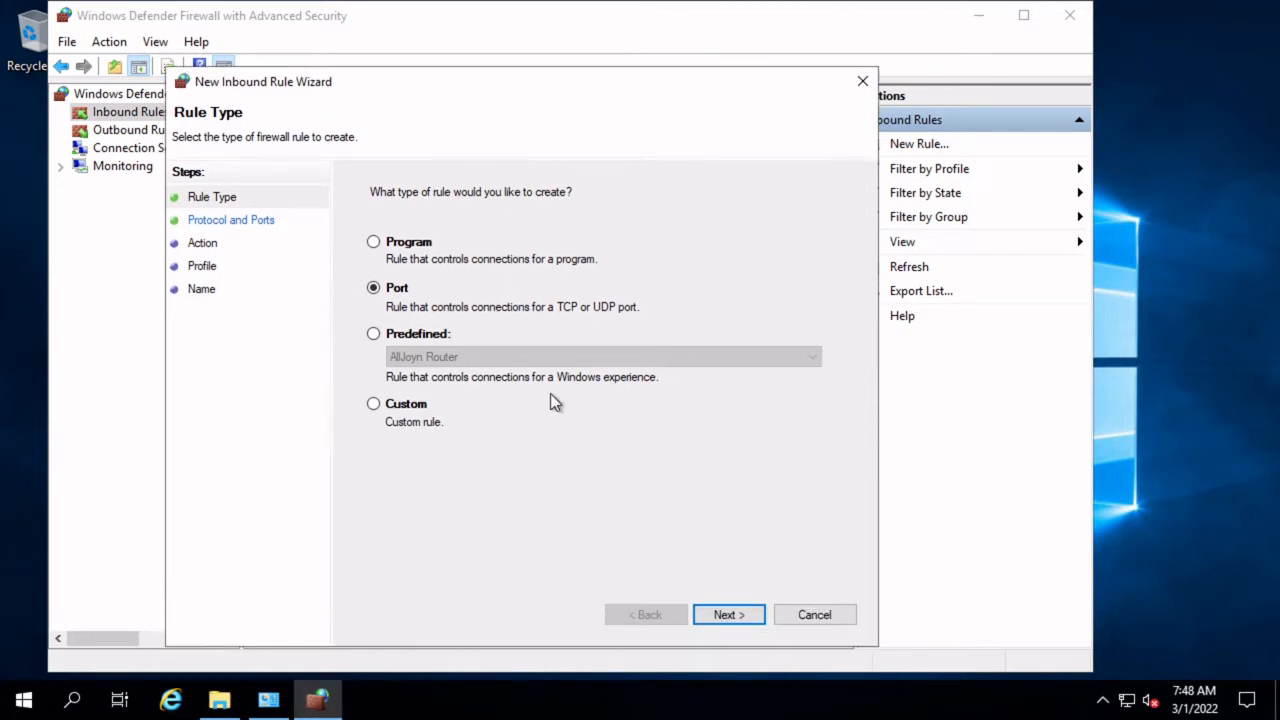
{"action": "left_click", "coordinate": [724, 614]}
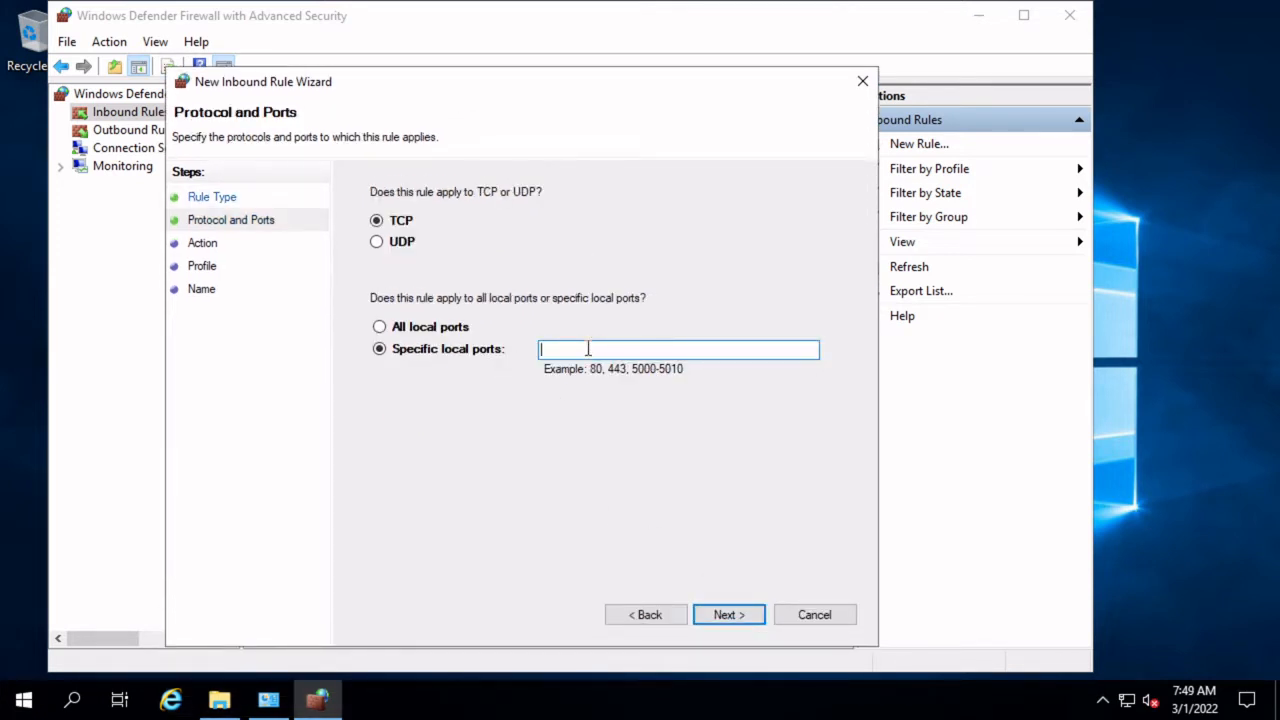
{"action": "type", "text": "2546"}
{"action": "left_click", "coordinate": [729, 615]}
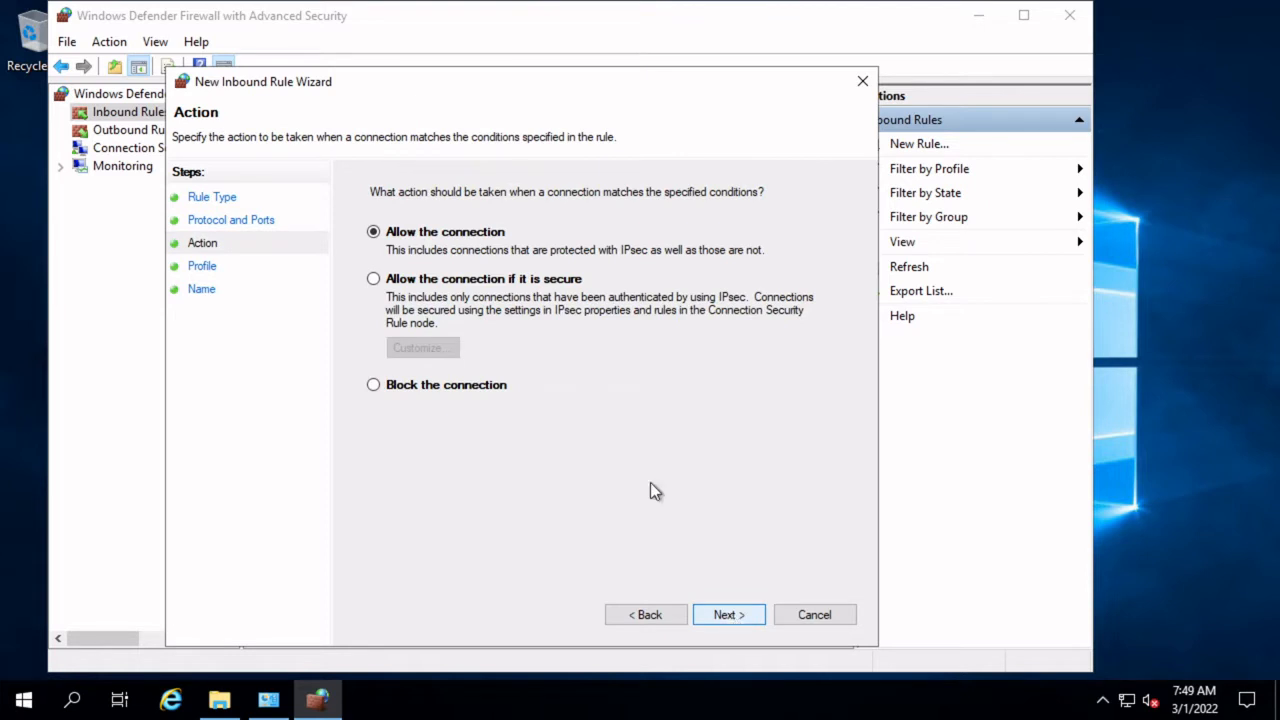
Step: Allow the connection on the domain, private and public profiles and save the rule as Carbonite-EVault-Backup
{"action": "left_click", "coordinate": [724, 614]}
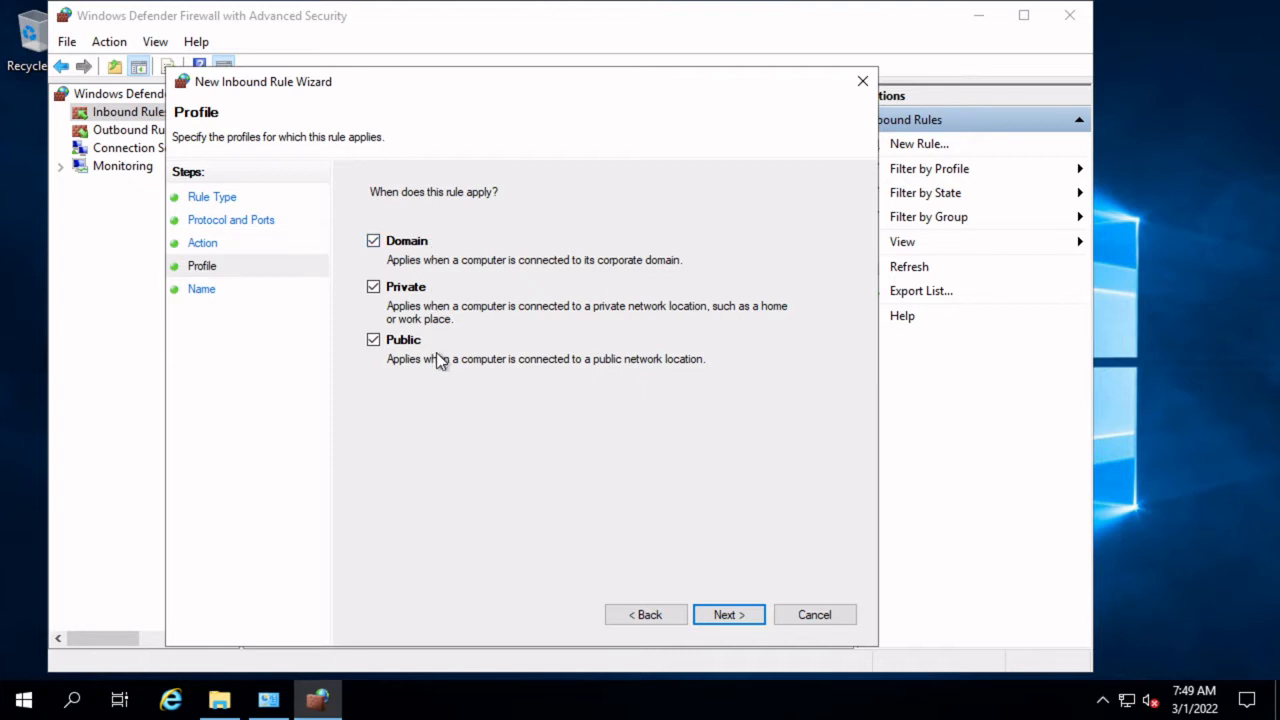
{"action": "left_click", "coordinate": [736, 620]}
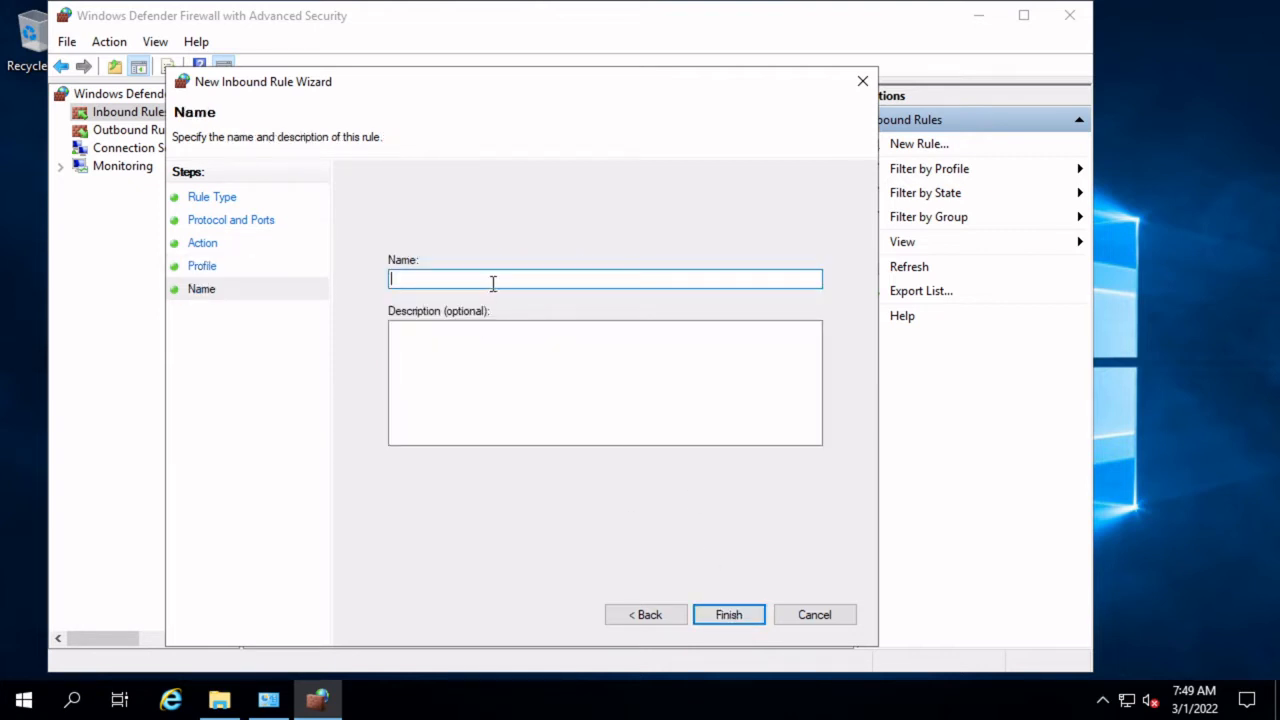
{"action": "type", "text": "Carbonite-EVault-Backup"}
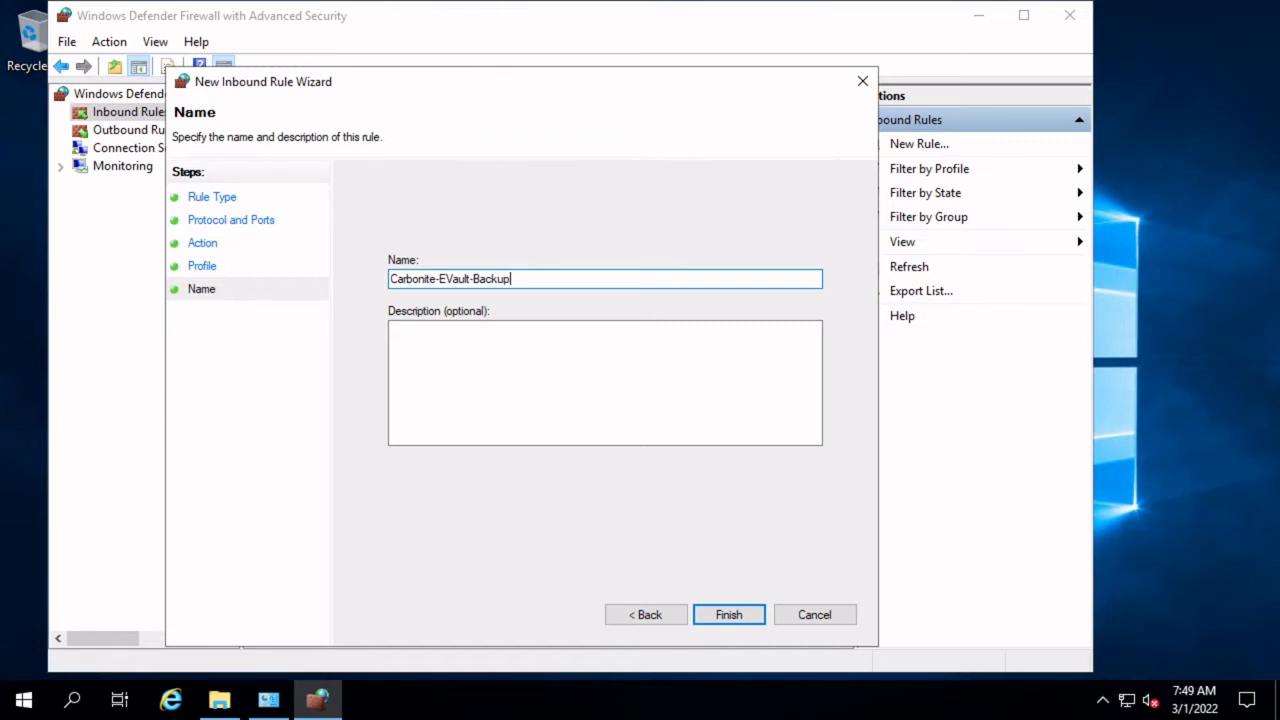
{"action": "left_click", "coordinate": [724, 614]}
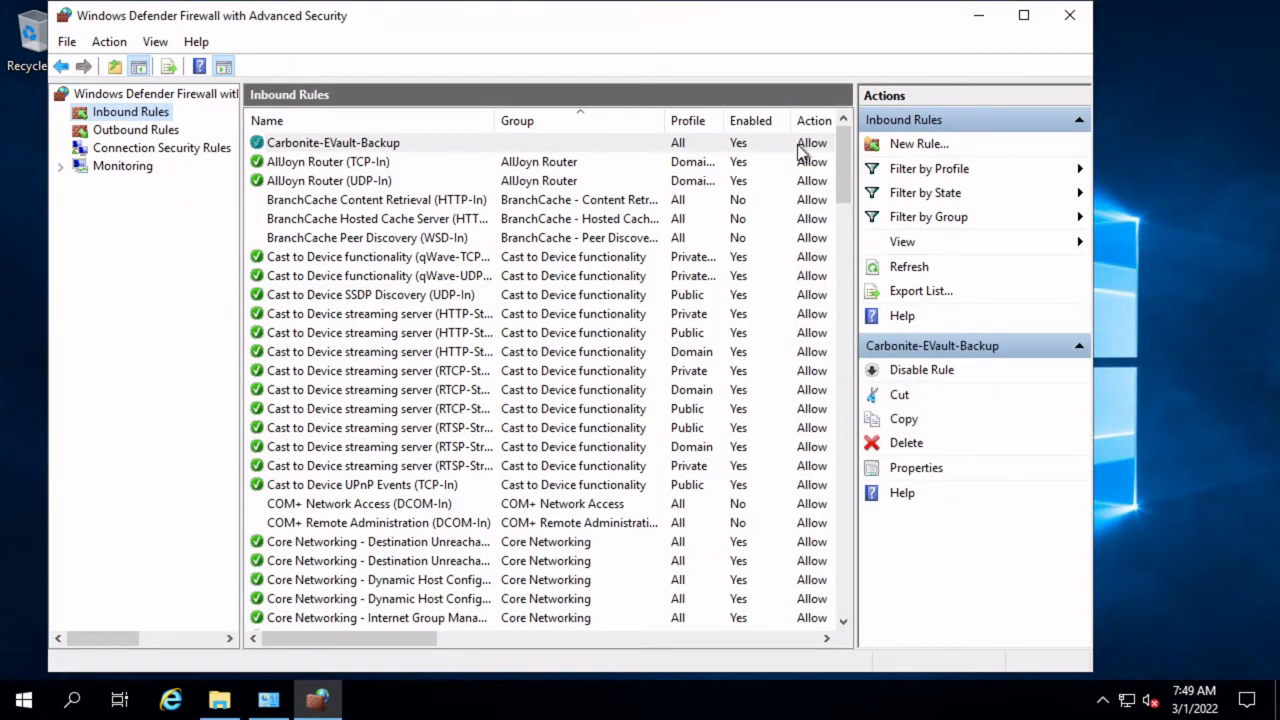
Step: Start another inbound rule of type Port for TCP with specific local ports 2547,12547
{"action": "left_click", "coordinate": [918, 145]}
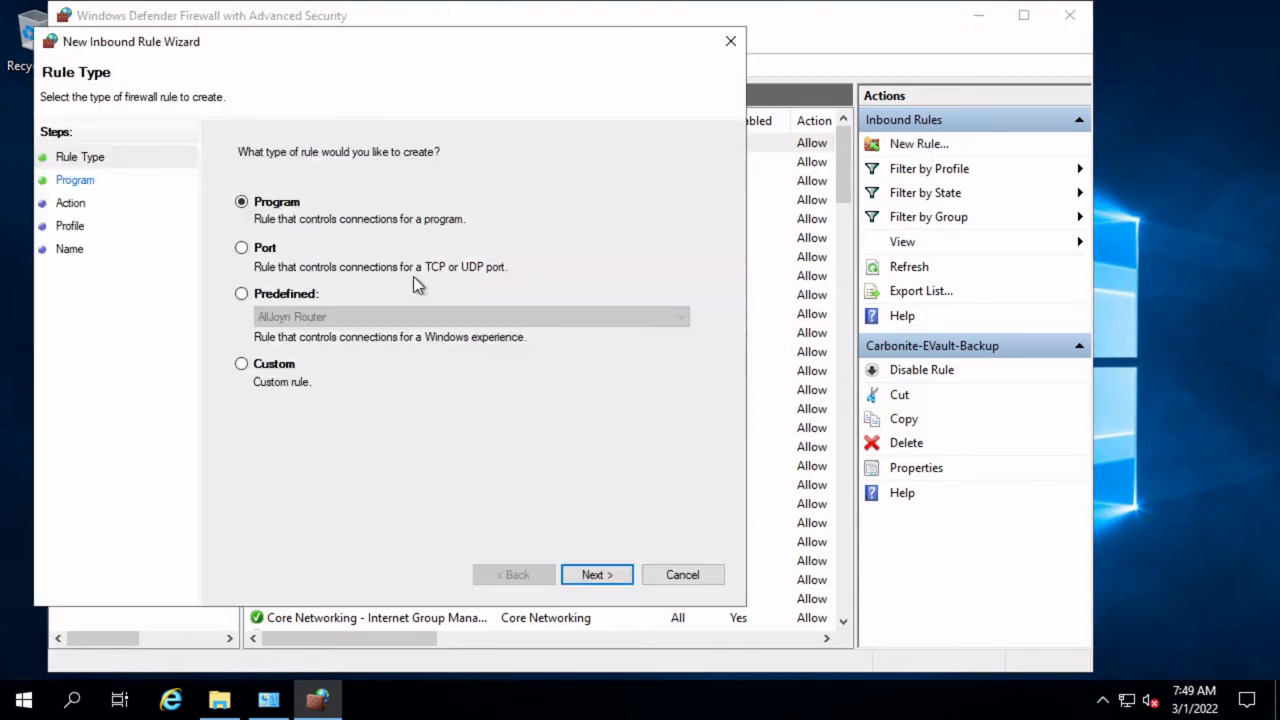
{"action": "left_click", "coordinate": [257, 249]}
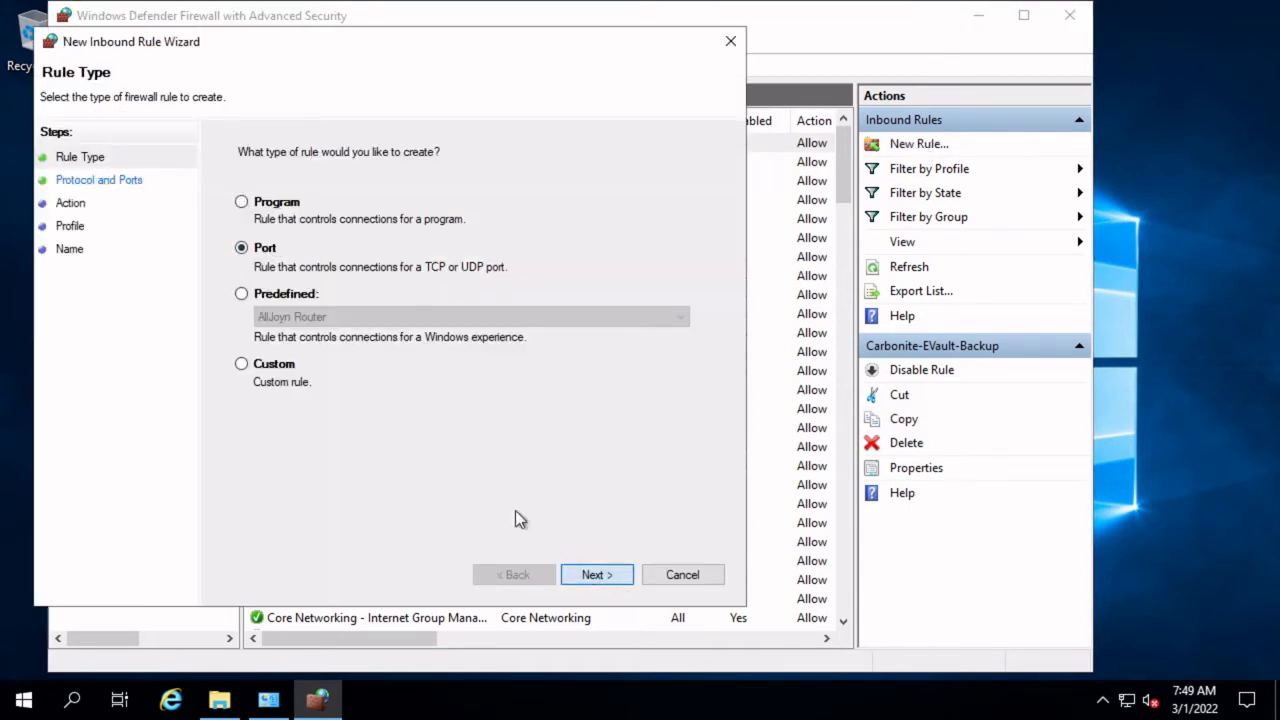
{"action": "key", "text": "Return"}
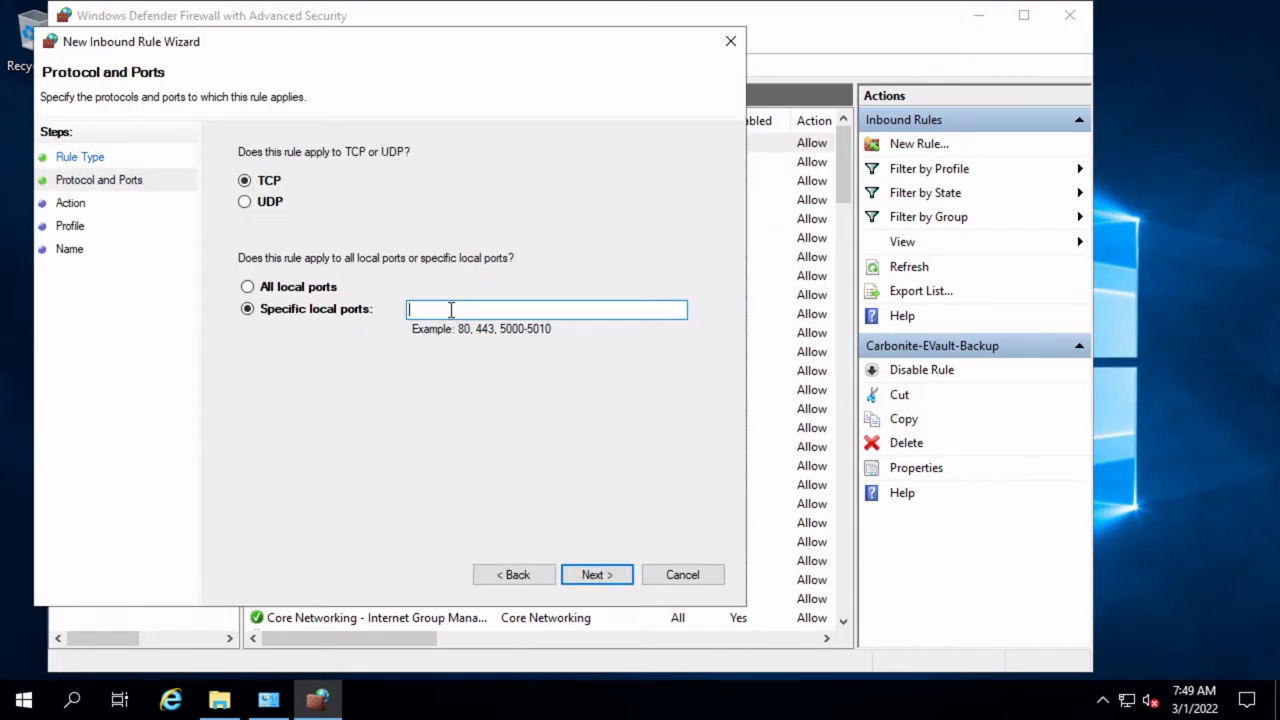
{"action": "type", "text": "2547,12547"}
{"action": "left_click", "coordinate": [598, 574]}
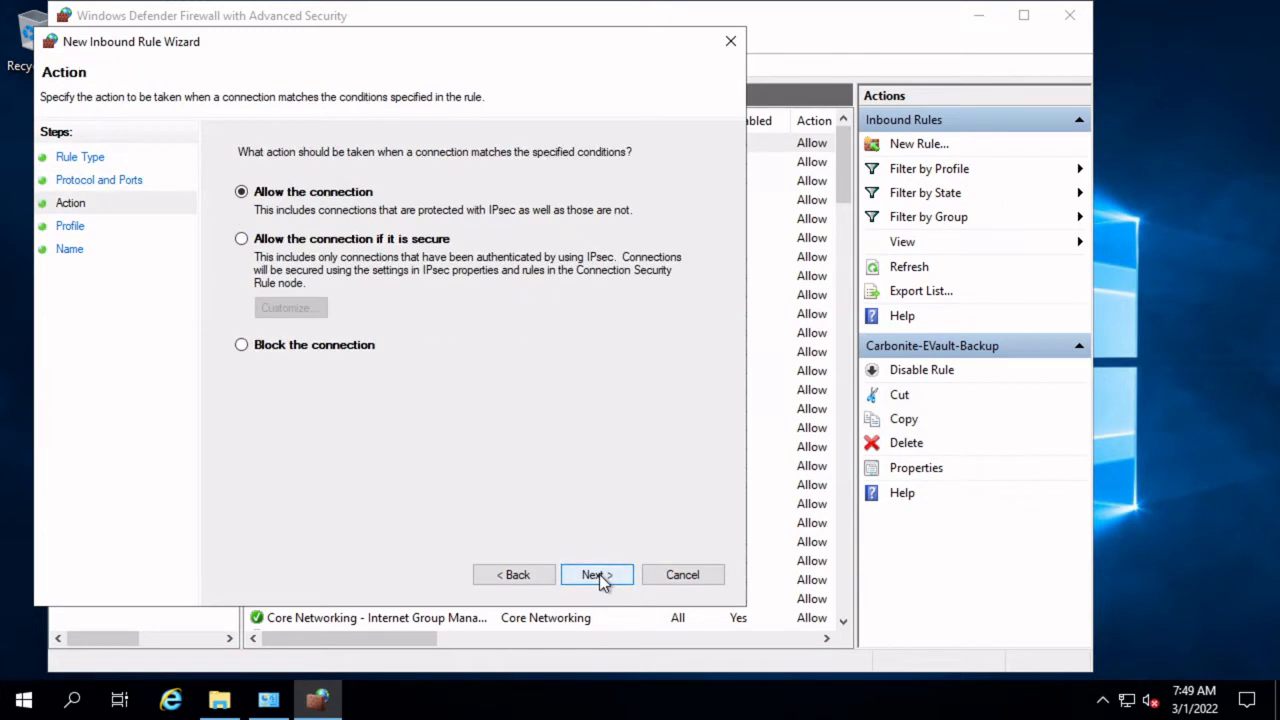
Step: Allow the connection on the domain, private and public profiles and save the rule as Carbonite-EVault-Replication
{"action": "left_click", "coordinate": [598, 575]}
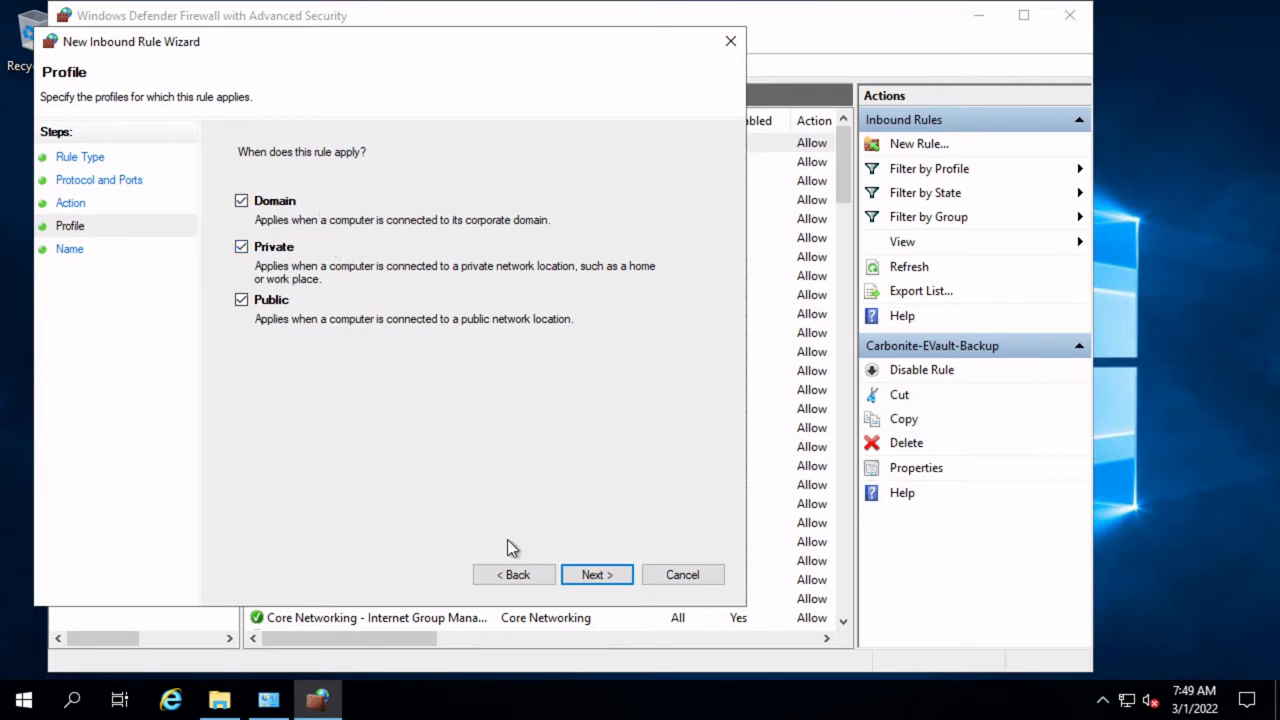
{"action": "left_click", "coordinate": [597, 577]}
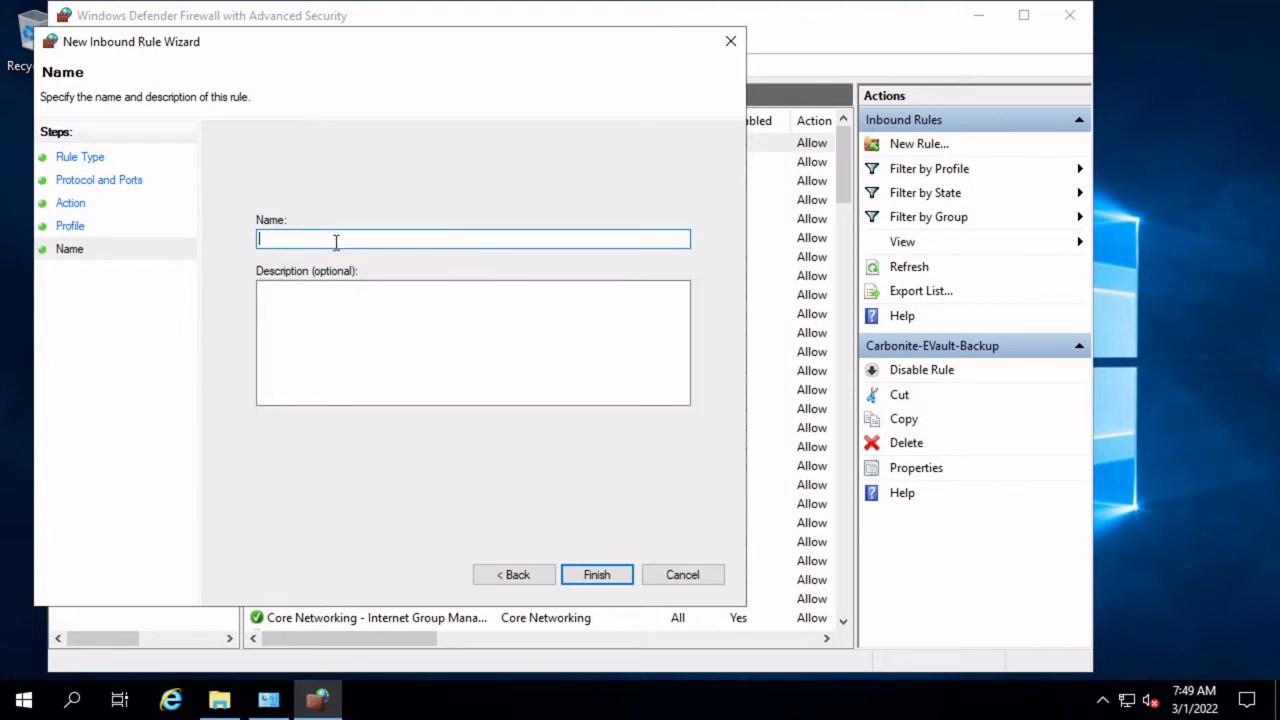
{"action": "type", "text": "Carbonite-EVault-Replication"}
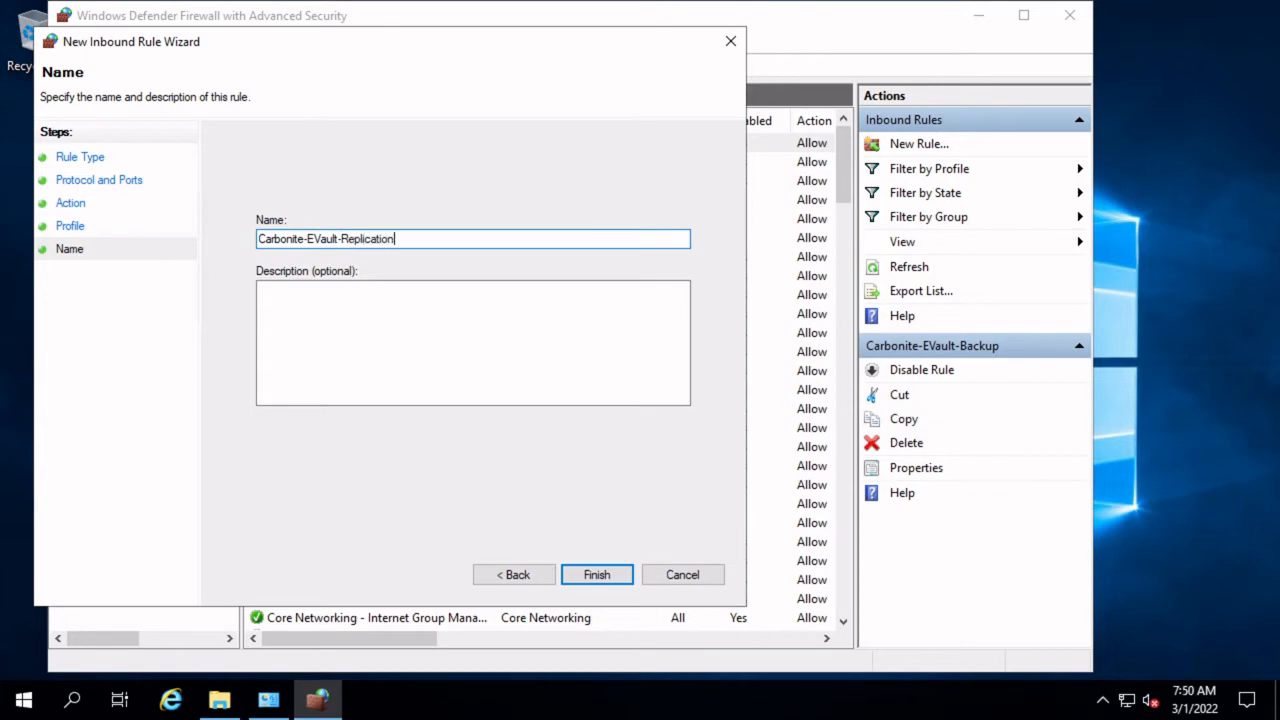
{"action": "left_click", "coordinate": [599, 575]}
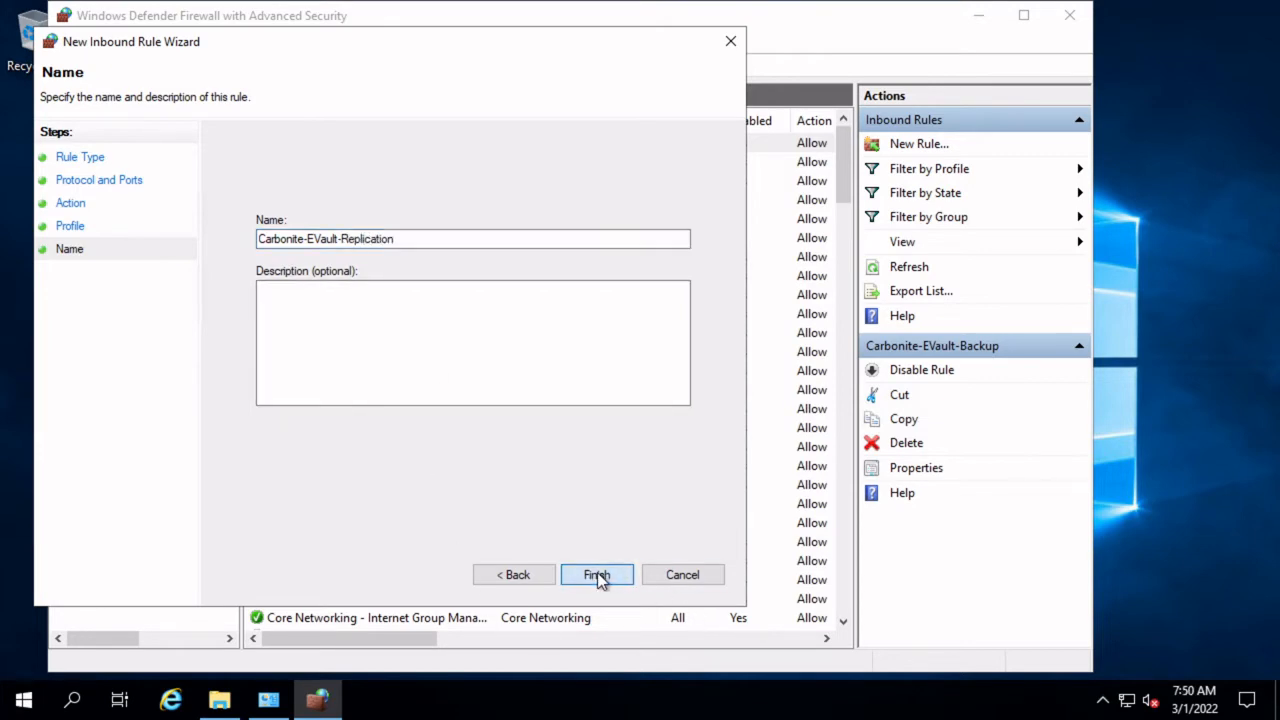
Step: Start a third inbound rule of type Port for TCP with specific local port 809
{"action": "left_click", "coordinate": [922, 146]}
{"action": "left_click", "coordinate": [281, 276]}
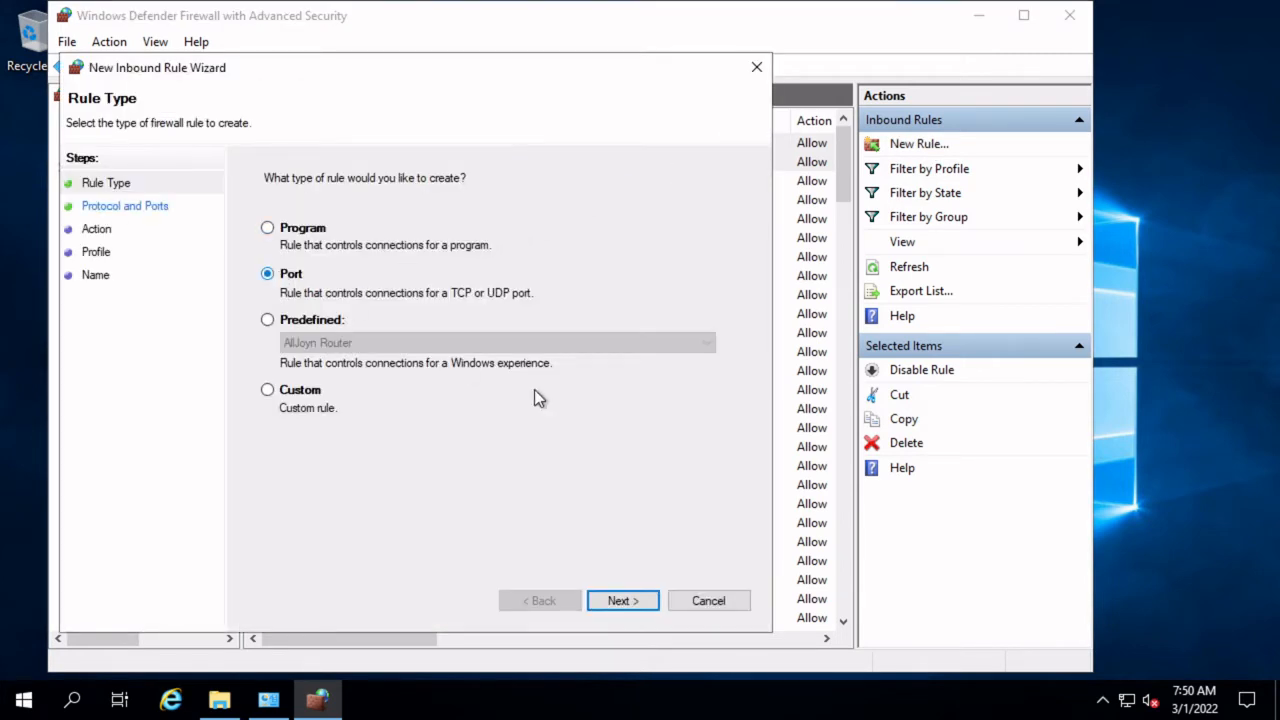
{"action": "left_click", "coordinate": [616, 600]}
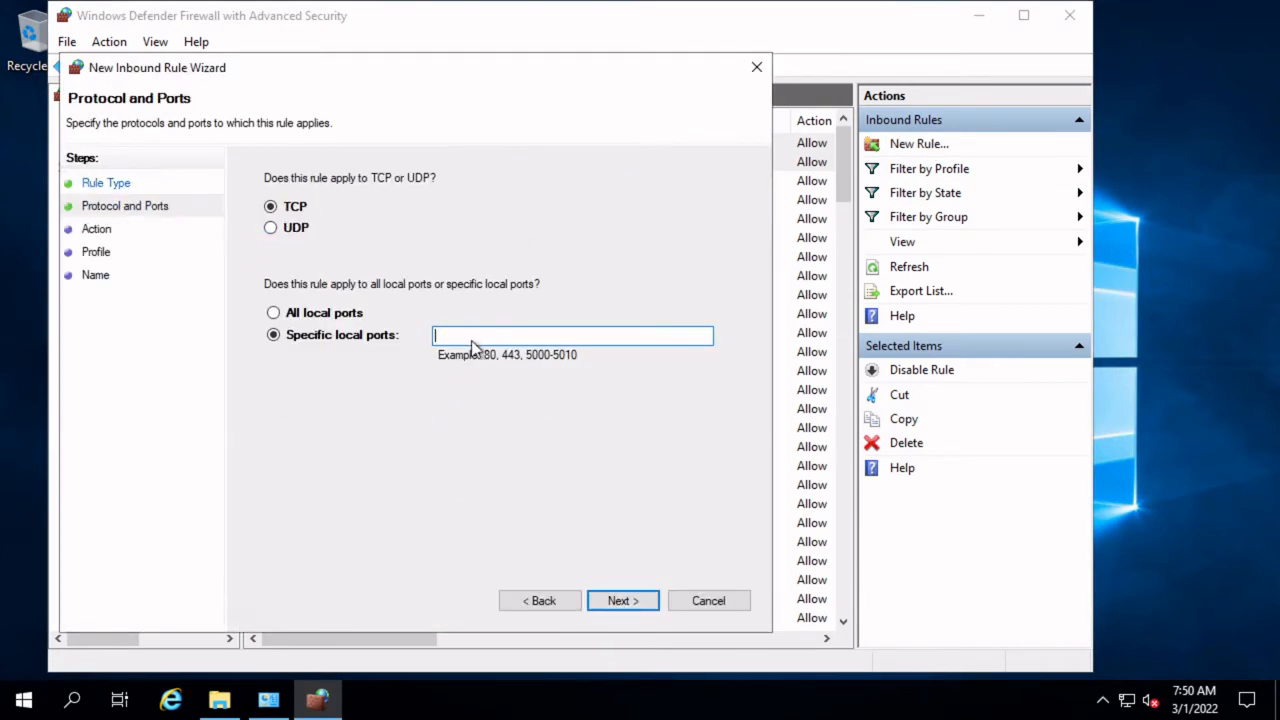
{"action": "type", "text": "809"}
{"action": "left_click", "coordinate": [623, 598]}
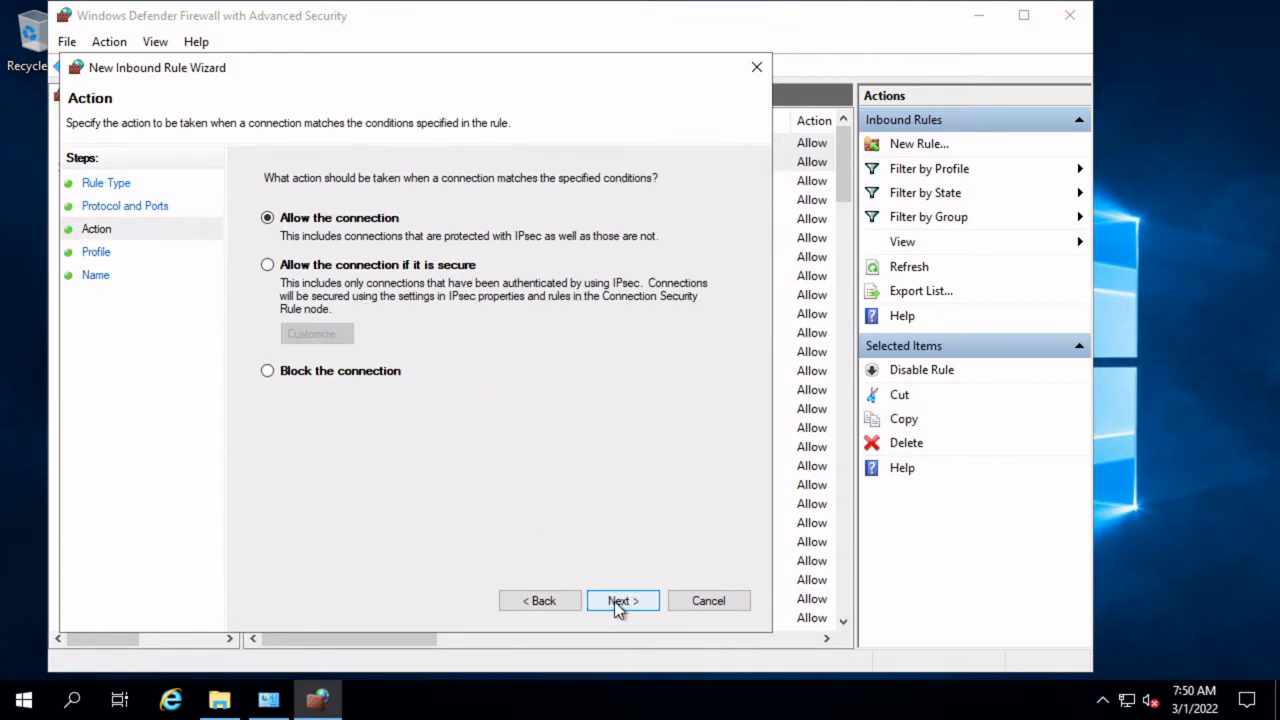
Step: Allow the connection on all three profiles, save the rule as Carbonite-EVault-Console, and close both firewall windows
{"action": "left_click", "coordinate": [620, 605]}
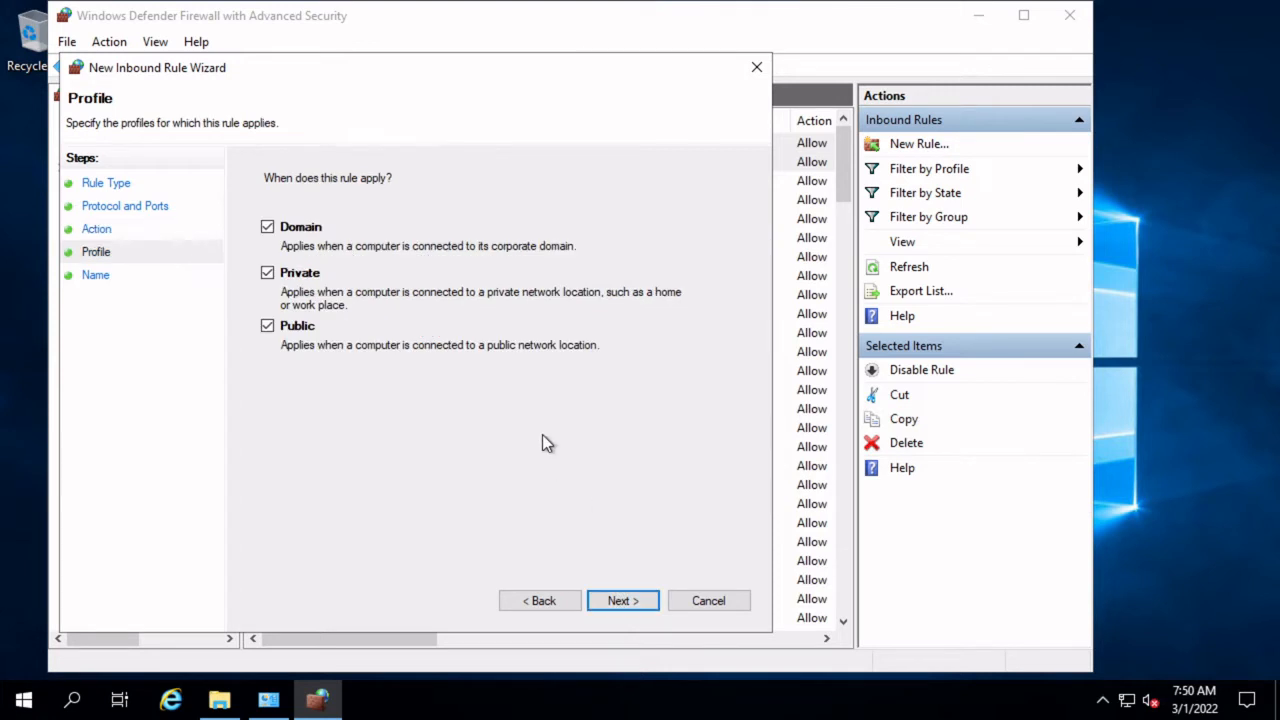
{"action": "left_click", "coordinate": [623, 600]}
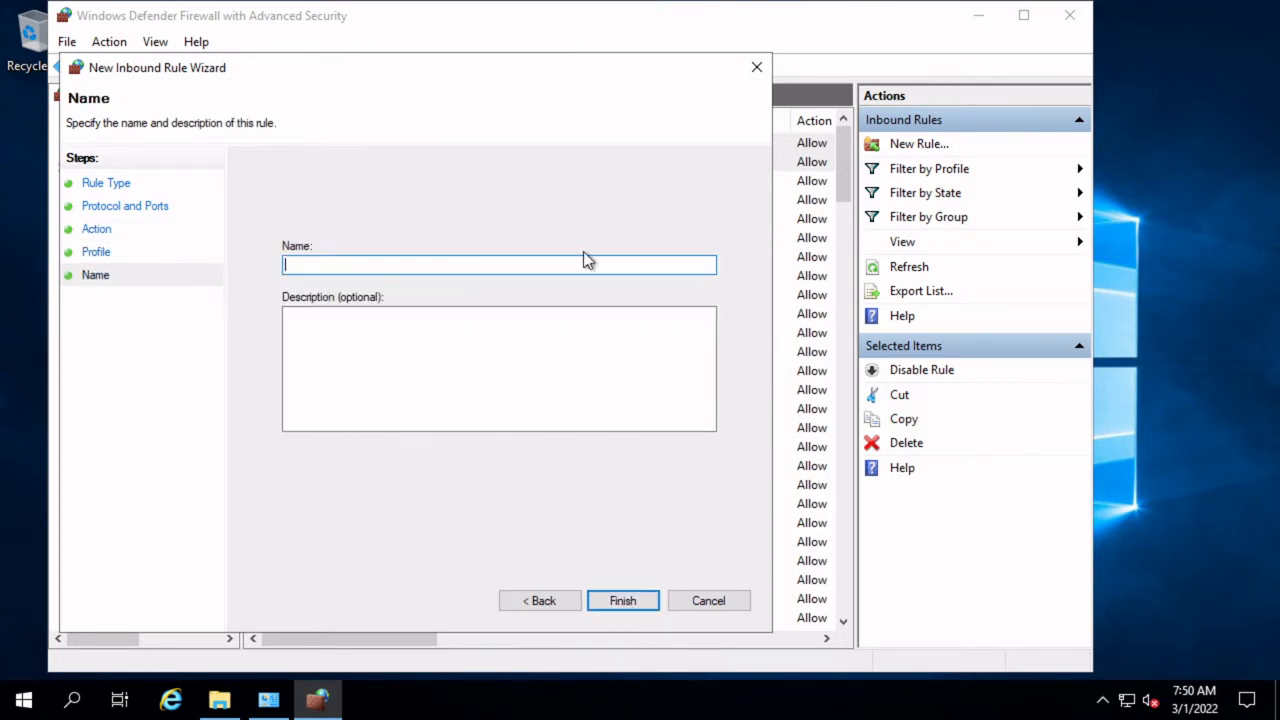
{"action": "type", "text": "Carbonite-EVault-Console"}
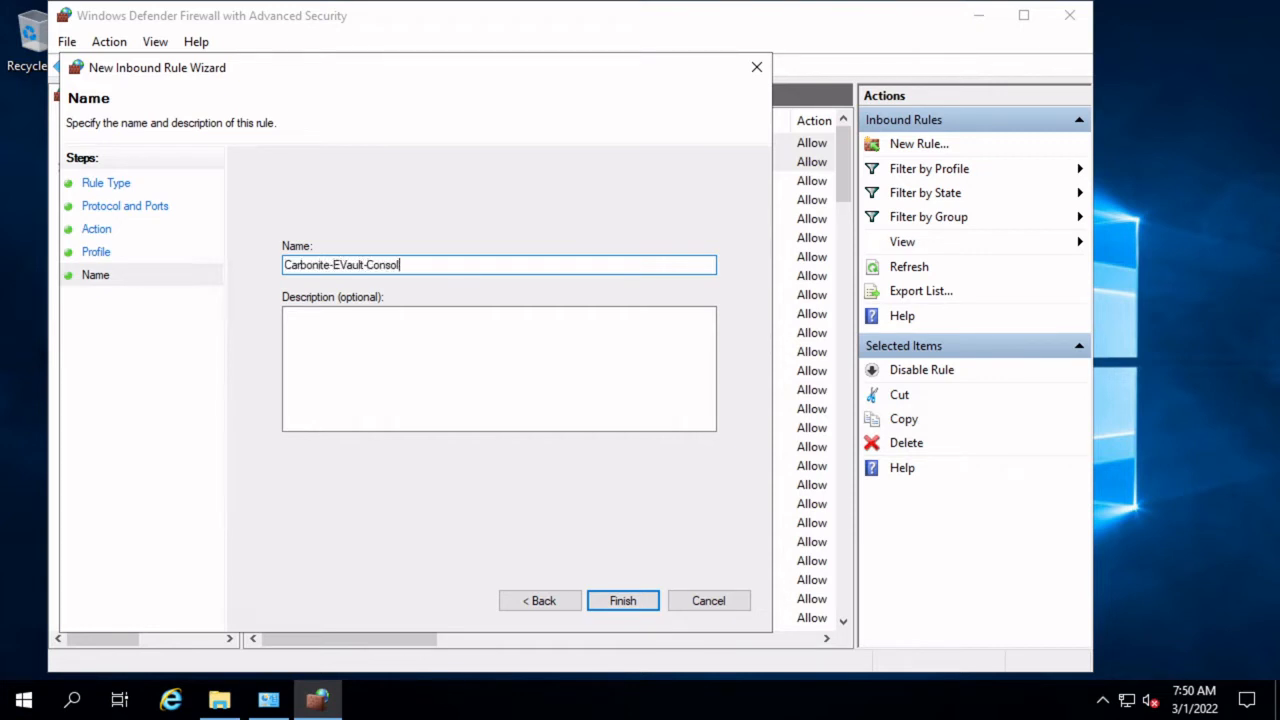
{"action": "left_click", "coordinate": [620, 600]}
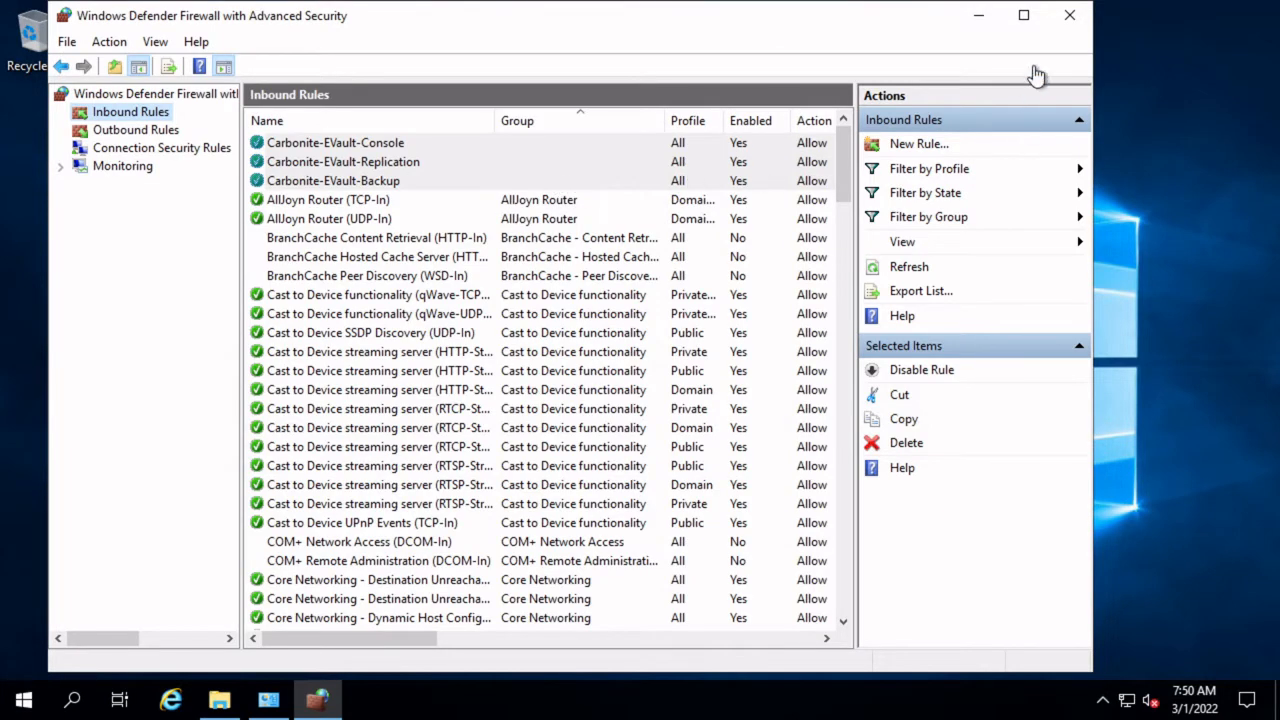
{"action": "left_click", "coordinate": [1069, 20]}
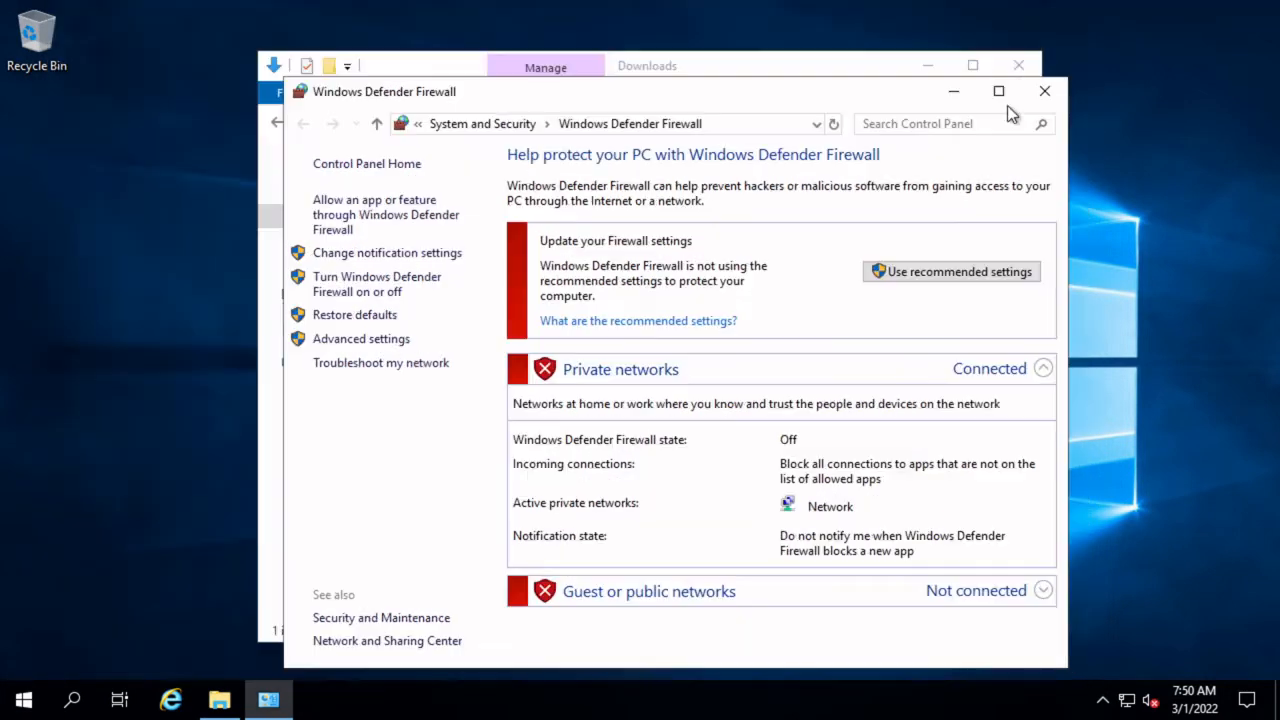
{"action": "left_click", "coordinate": [1045, 94]}
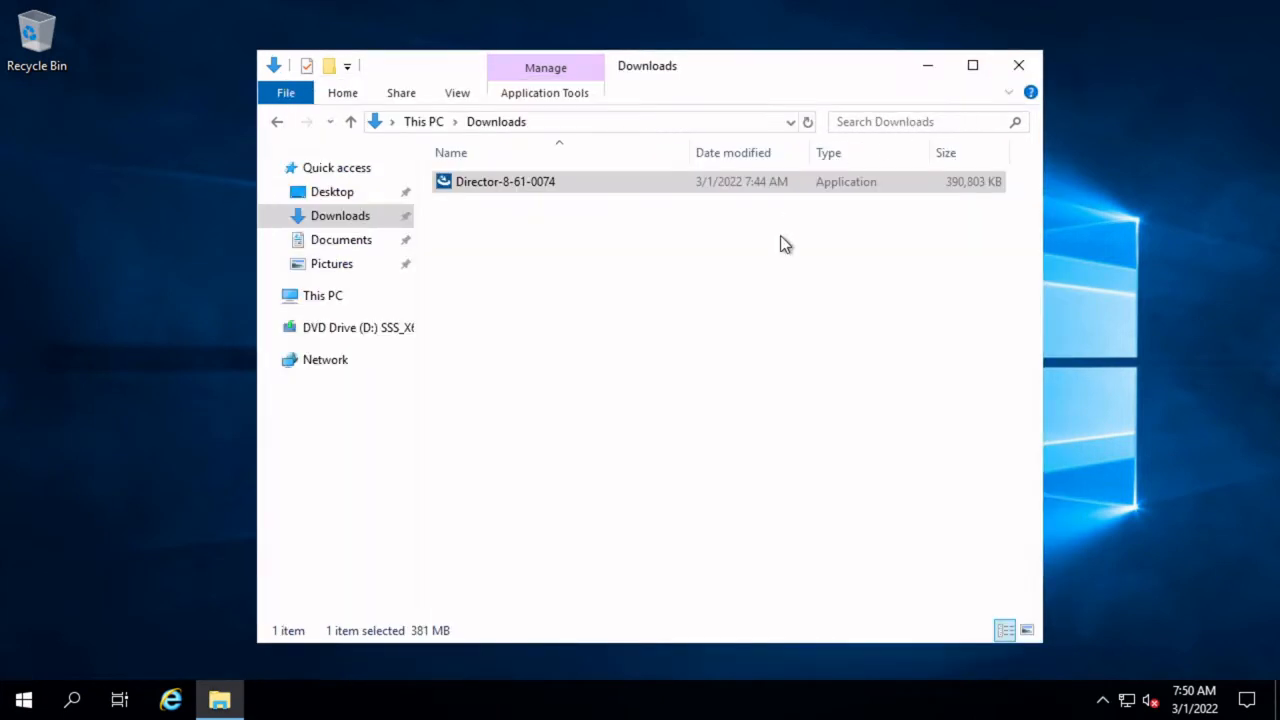
Step: Open the installed programs and Windows features settings with appwiz.cpl
{"action": "left_click", "coordinate": [593, 123]}
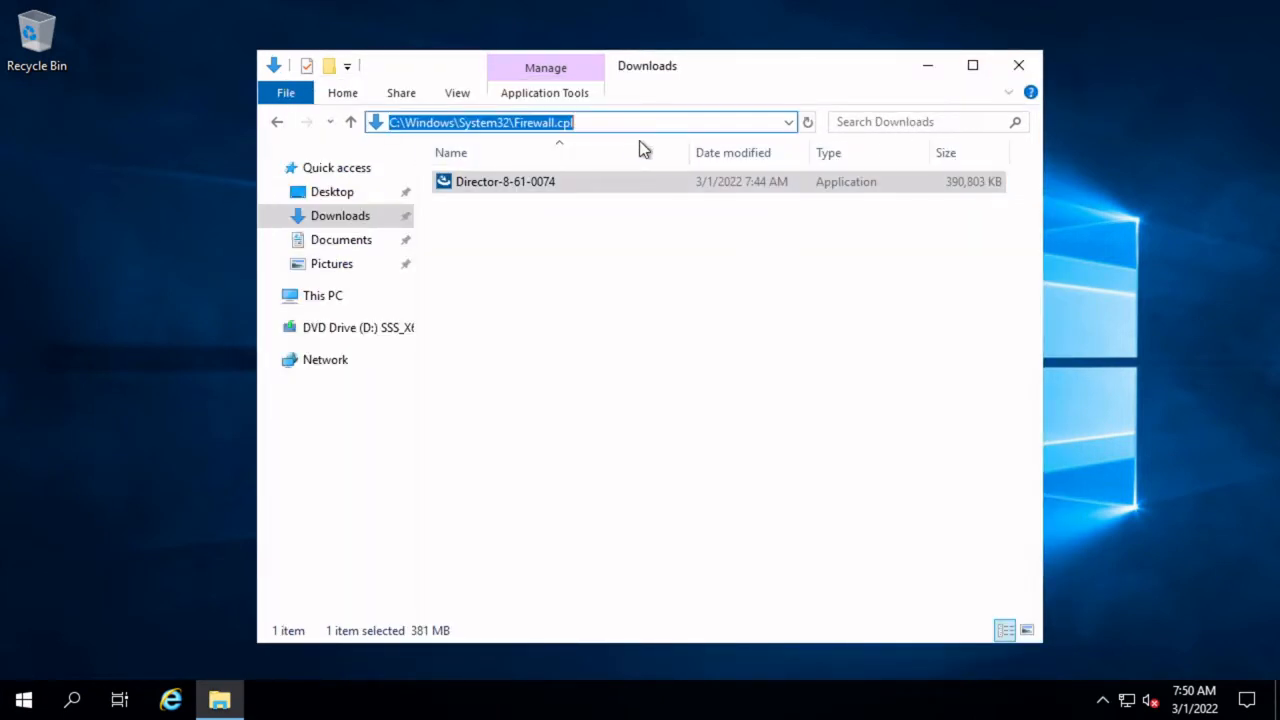
{"action": "type", "text": "appwi"}
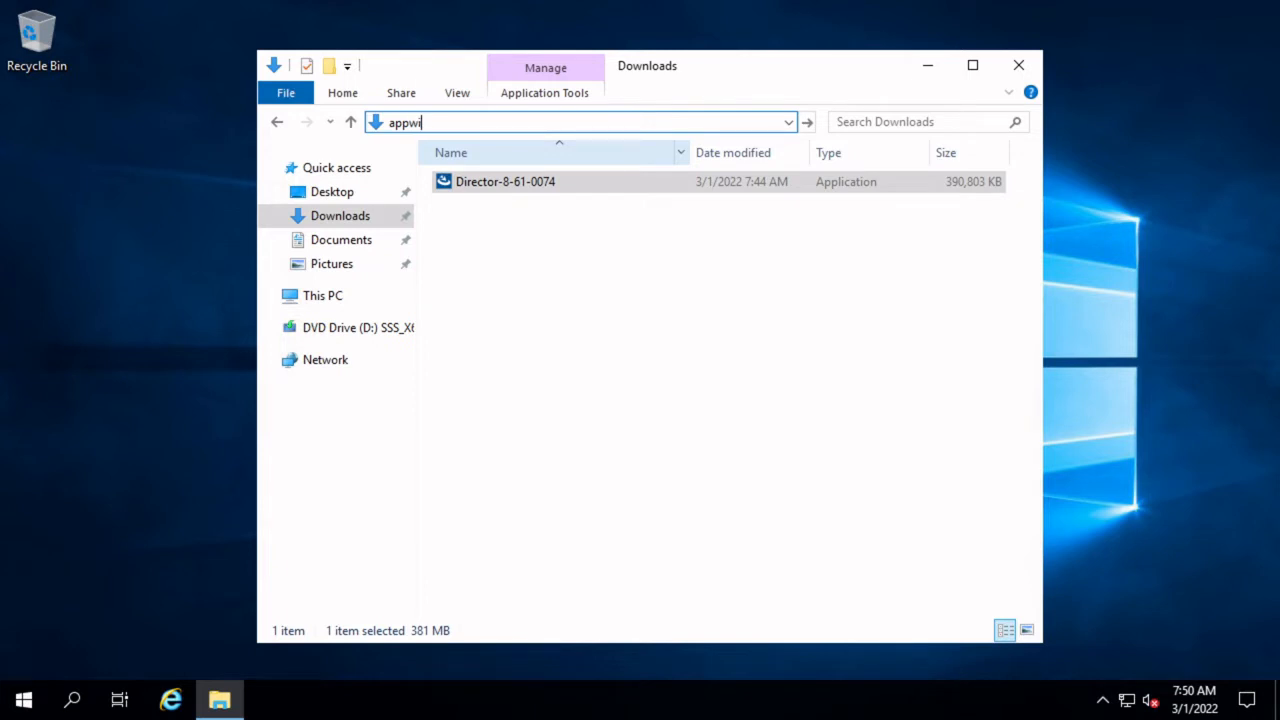
{"action": "key", "text": "BackSpace"}
{"action": "type", "text": "x"}
{"action": "key", "text": "BackSpace"}
{"action": "type", "text": "iz.cpl"}
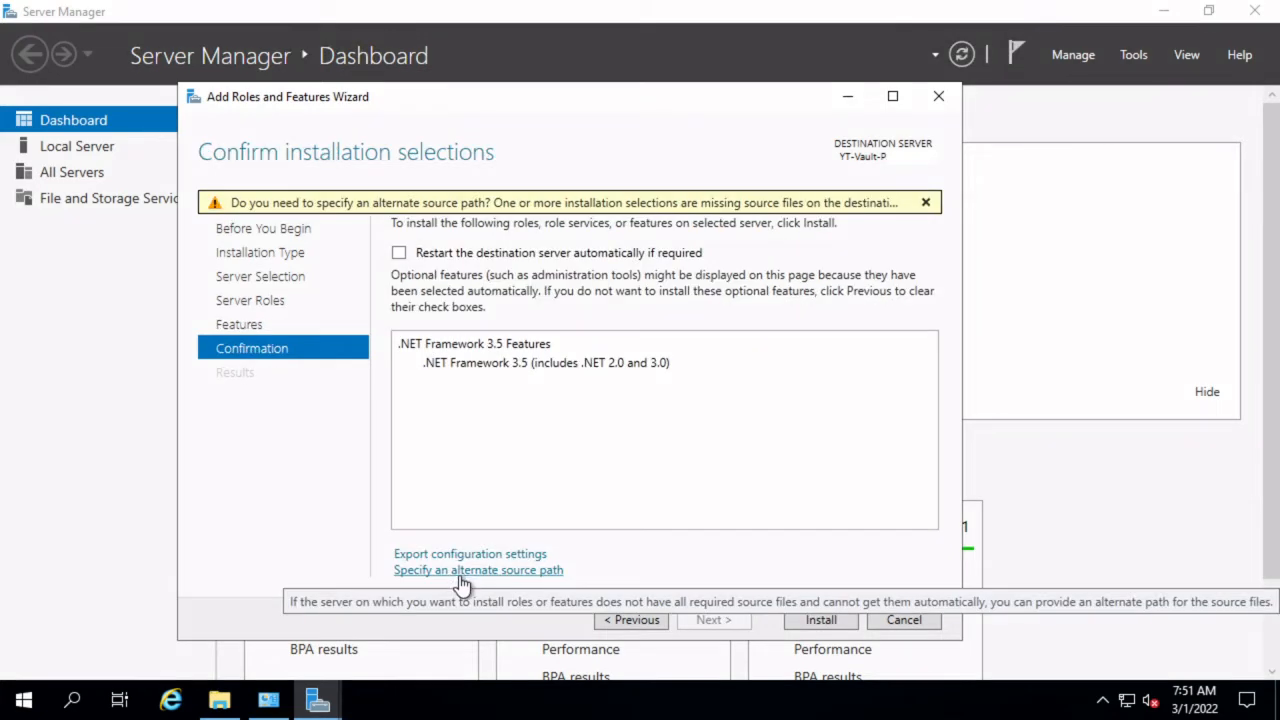
Step: Start specifying an alternate source path and copy the path of the sources\sxs folder on the Windows Server DVD drive
{"action": "left_click", "coordinate": [460, 574]}
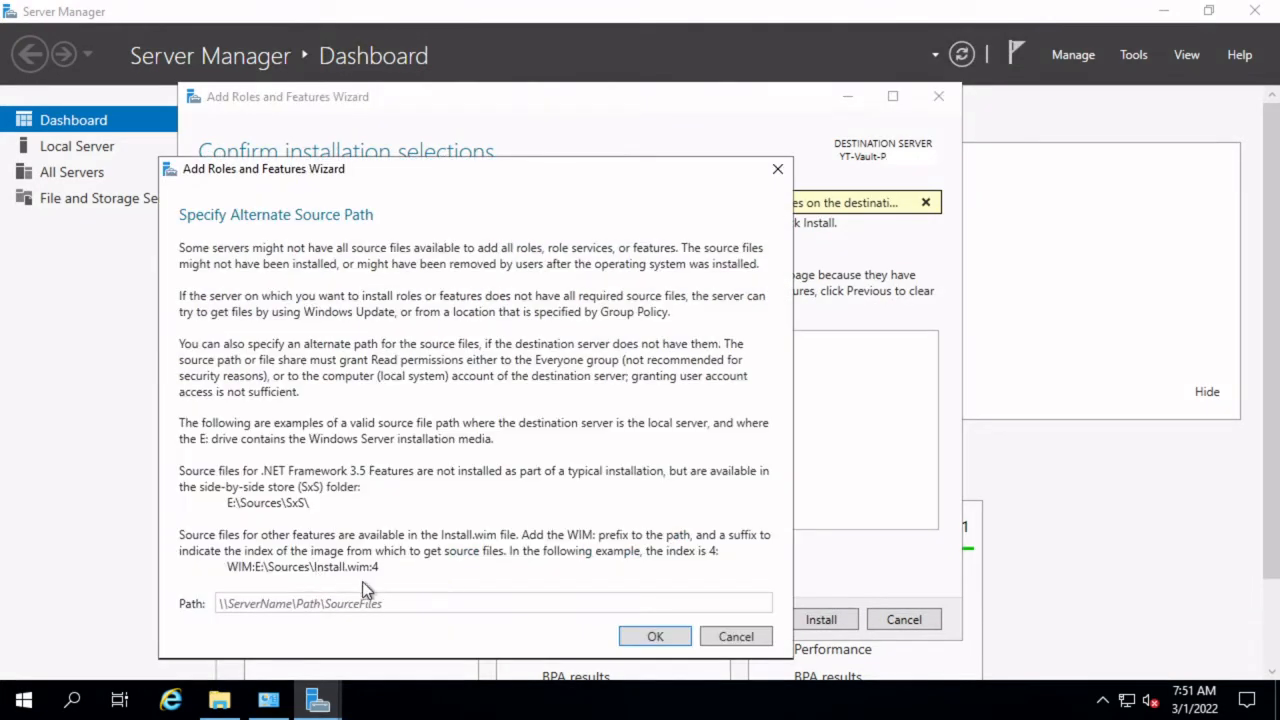
{"action": "left_click", "coordinate": [219, 700]}
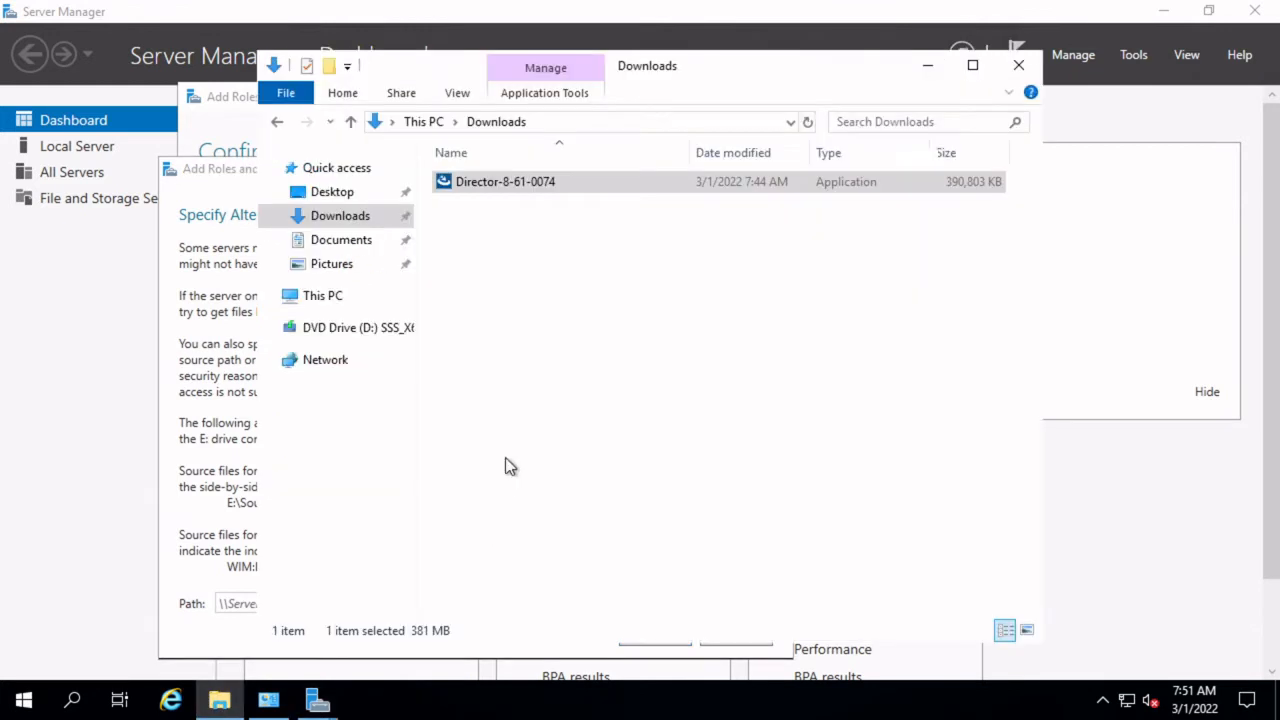
{"action": "left_click", "coordinate": [335, 330]}
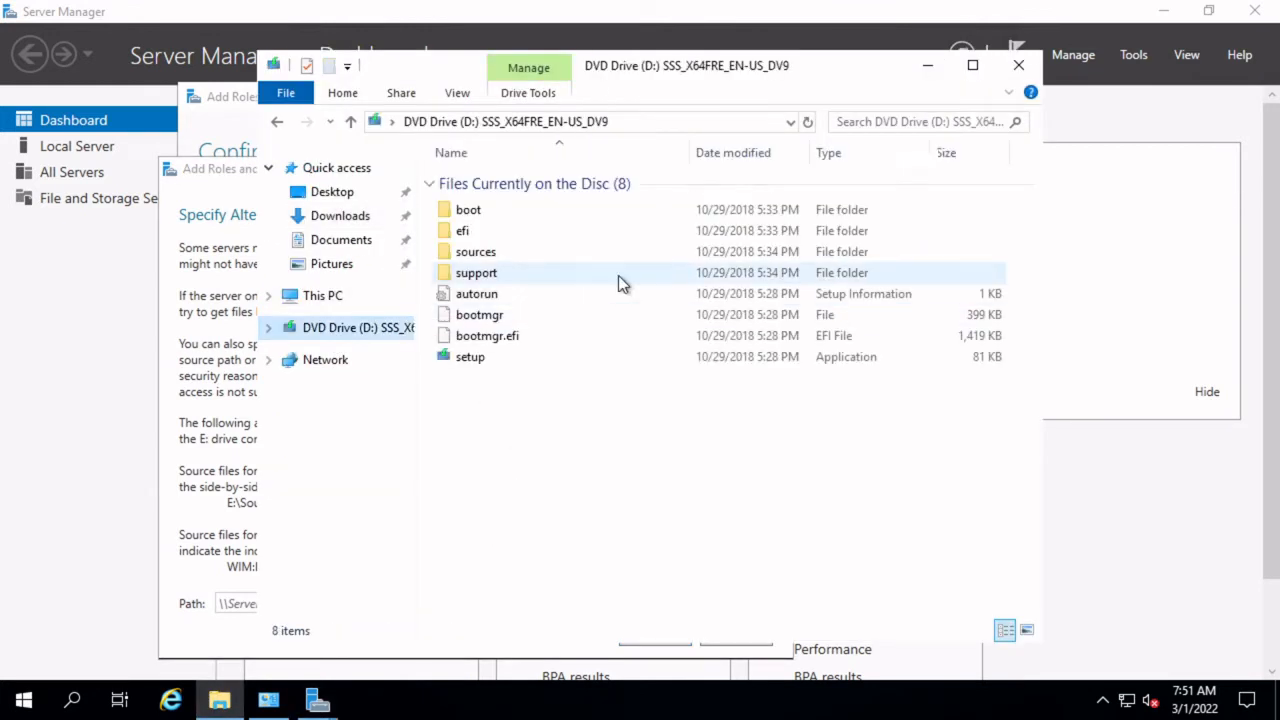
{"action": "double_click", "coordinate": [493, 253]}
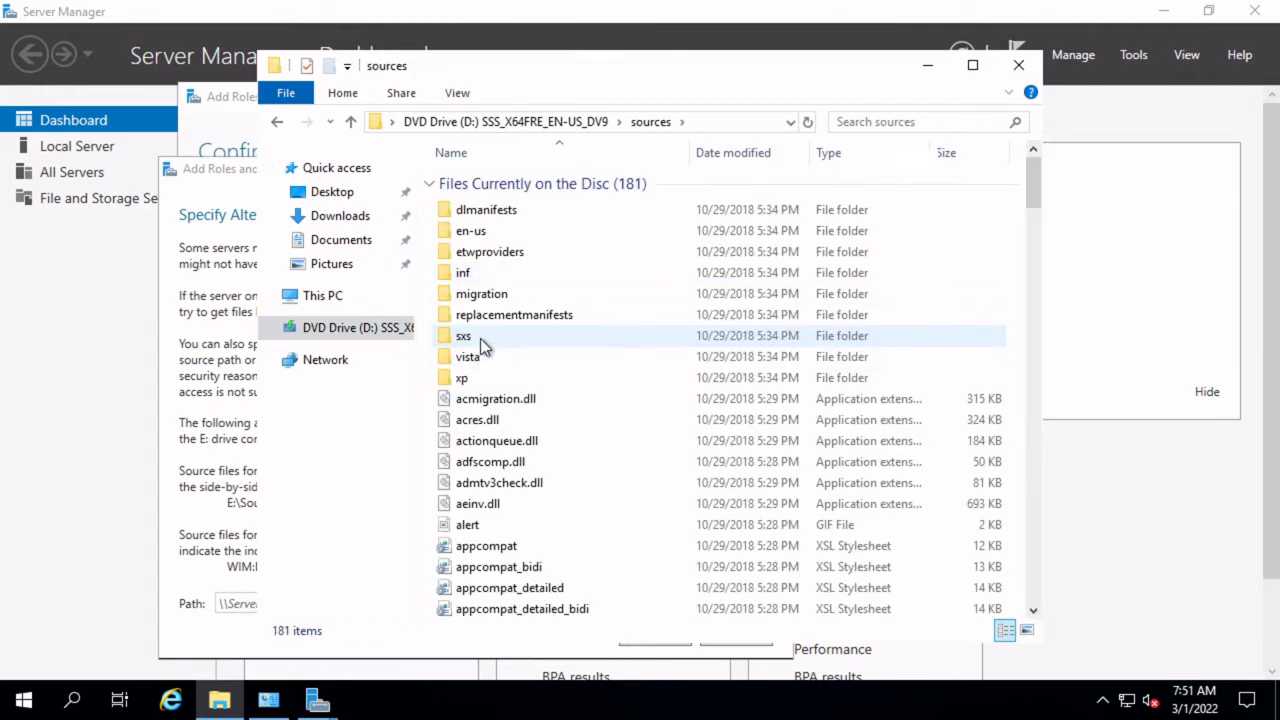
{"action": "double_click", "coordinate": [480, 337]}
{"action": "left_click", "coordinate": [735, 130]}
{"action": "key", "text": "ctrl+c"}
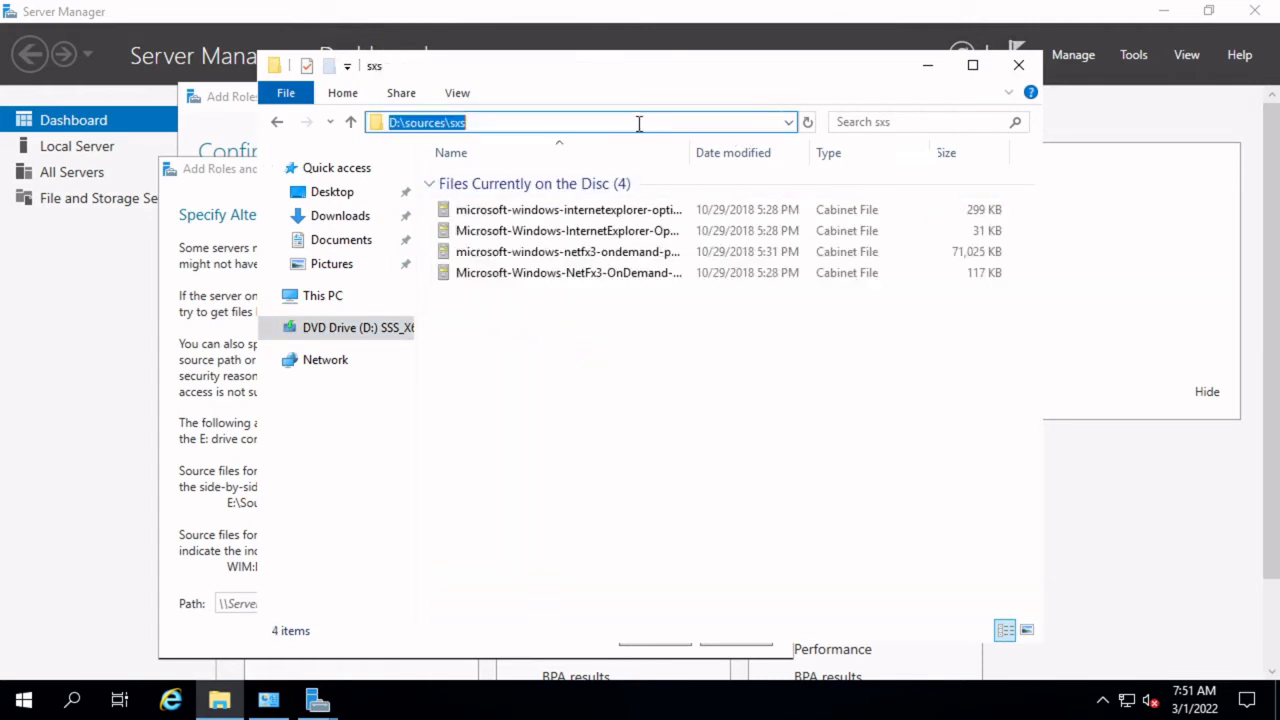
{"action": "right_click", "coordinate": [441, 128]}
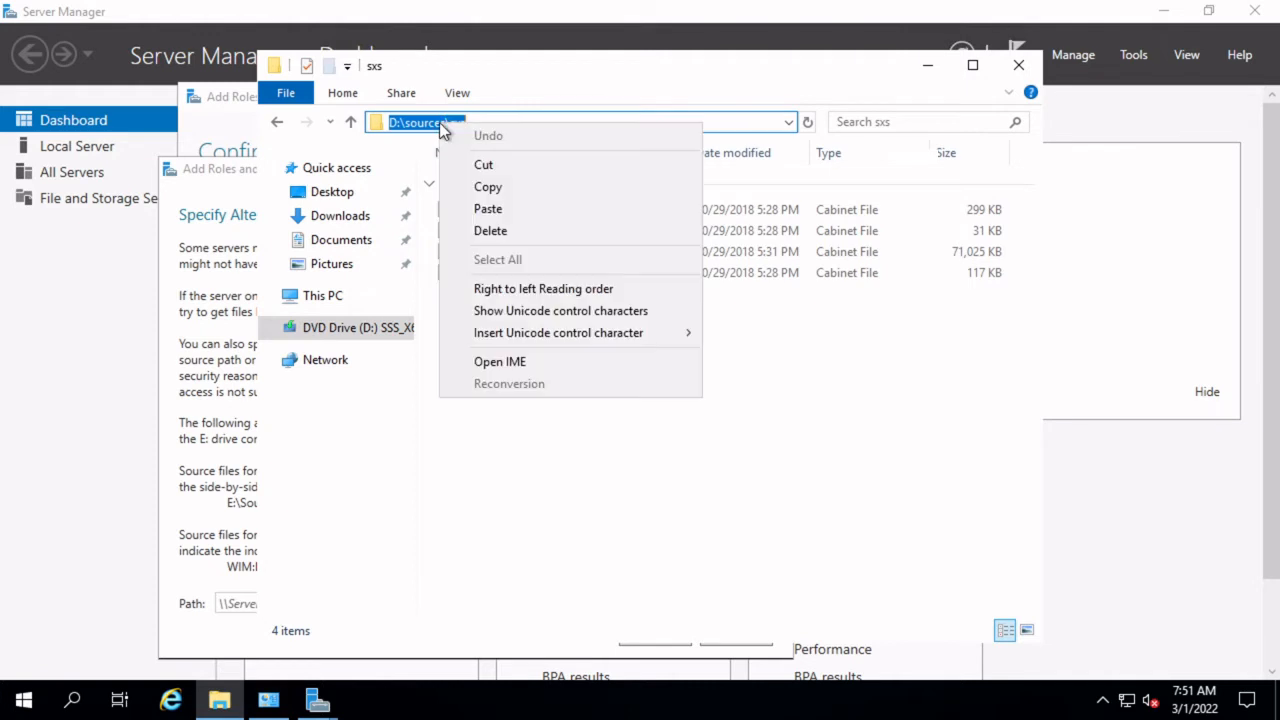
{"action": "left_click", "coordinate": [508, 190]}
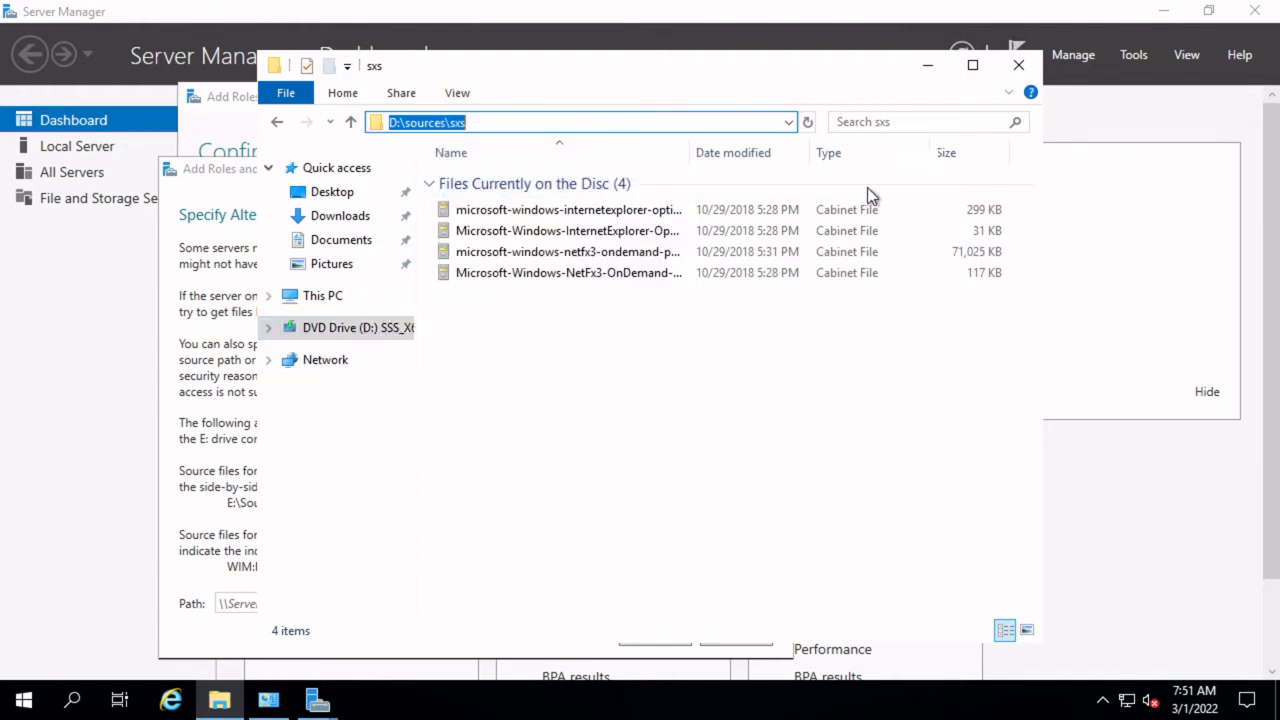
{"action": "left_click", "coordinate": [925, 70]}
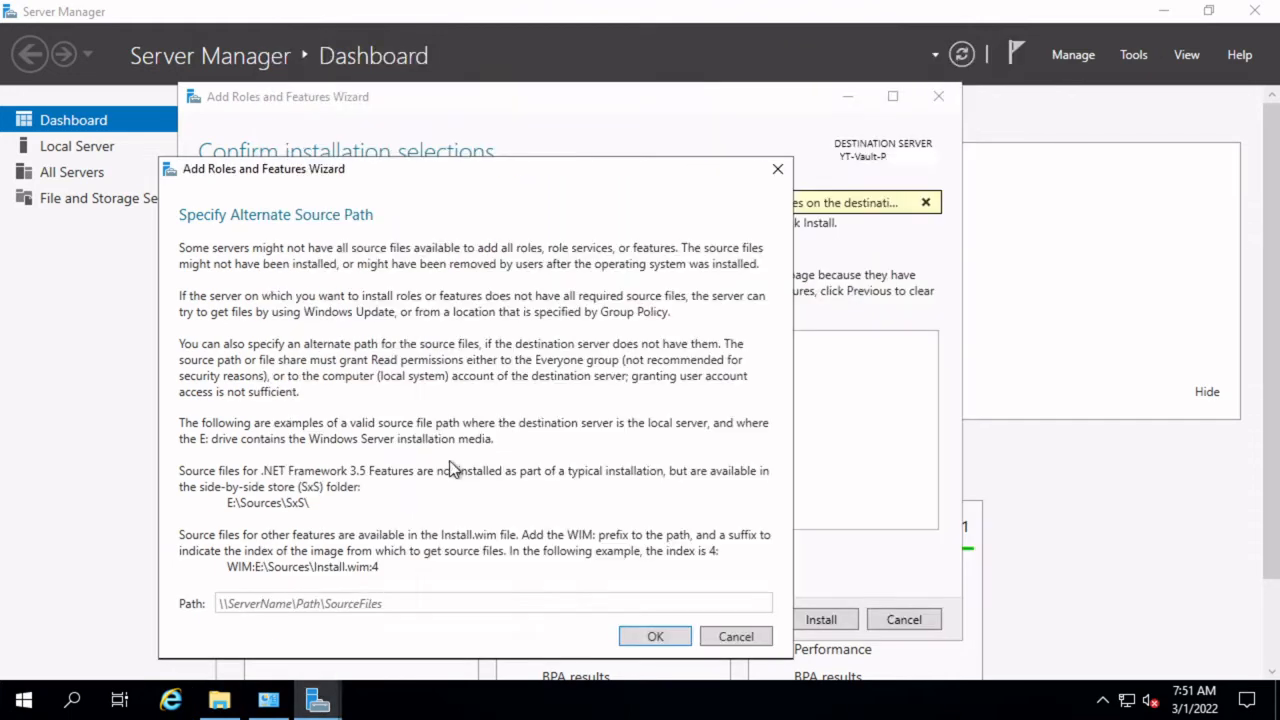
Step: Set the alternate source path to D:\sources\sxs and install .NET Framework 3.5
{"action": "left_click", "coordinate": [331, 603]}
{"action": "key", "text": "ctrl+v"}
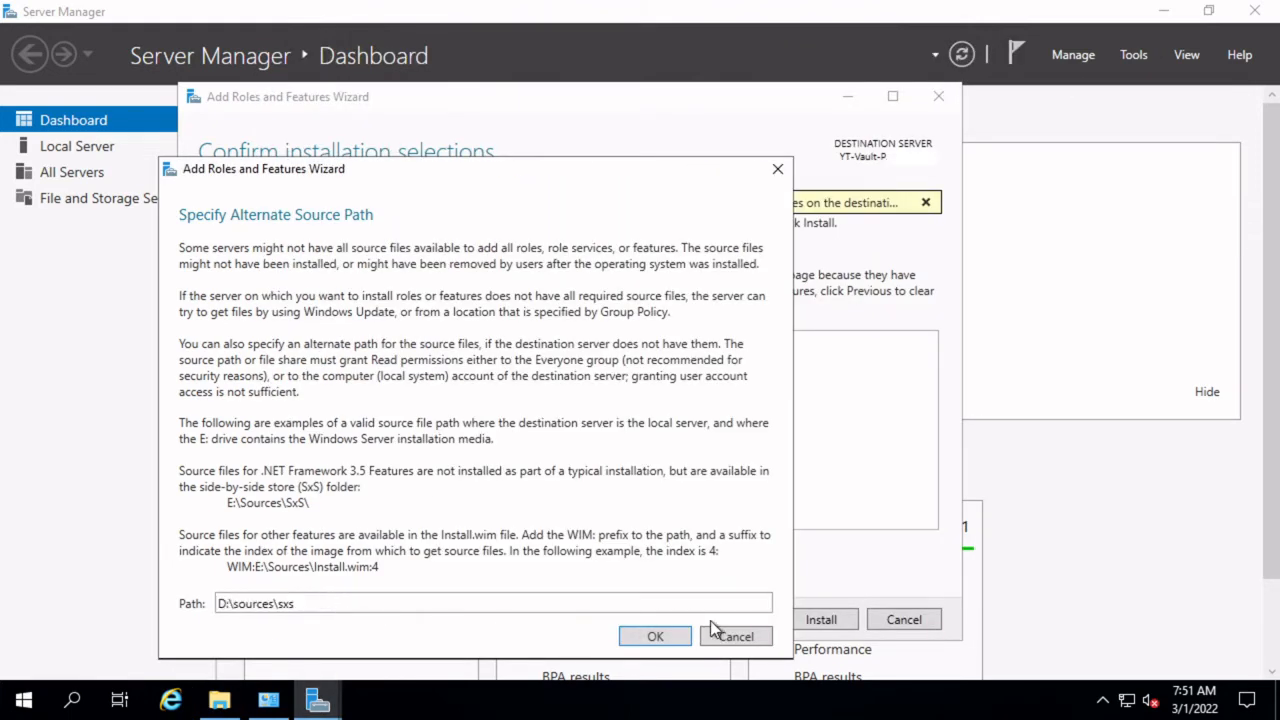
{"action": "left_click", "coordinate": [659, 637]}
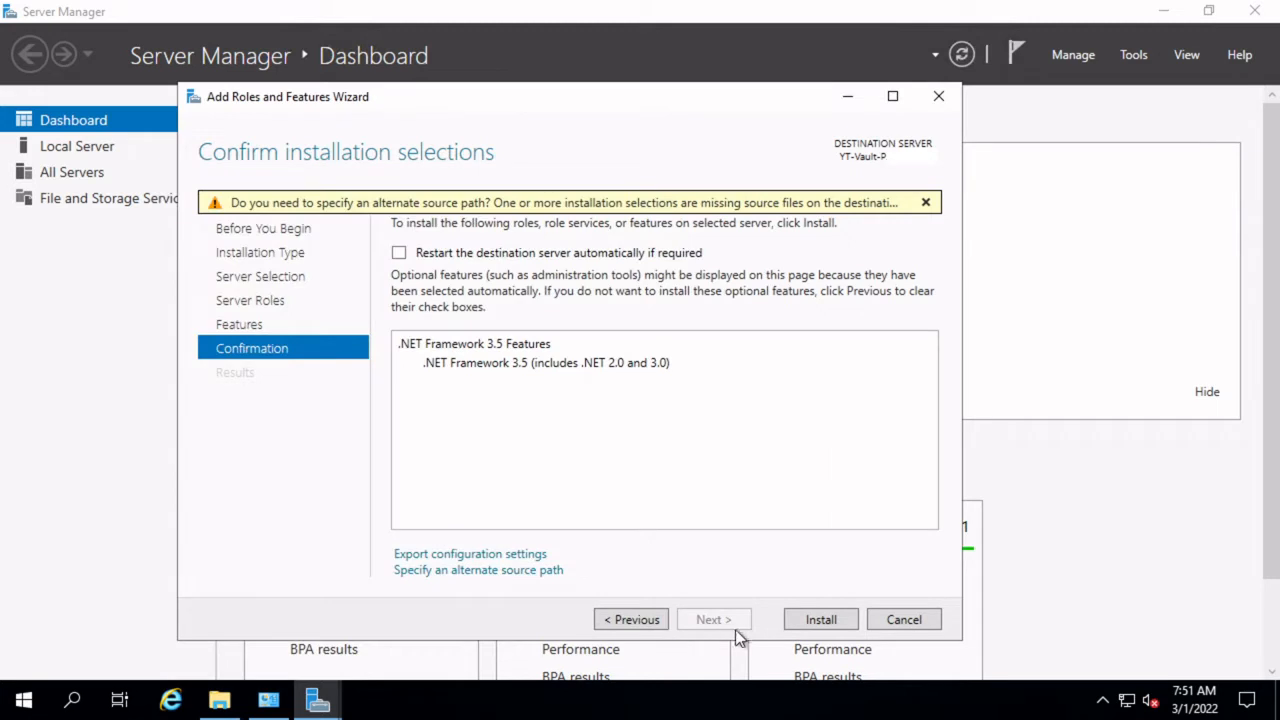
{"action": "left_click", "coordinate": [824, 620]}
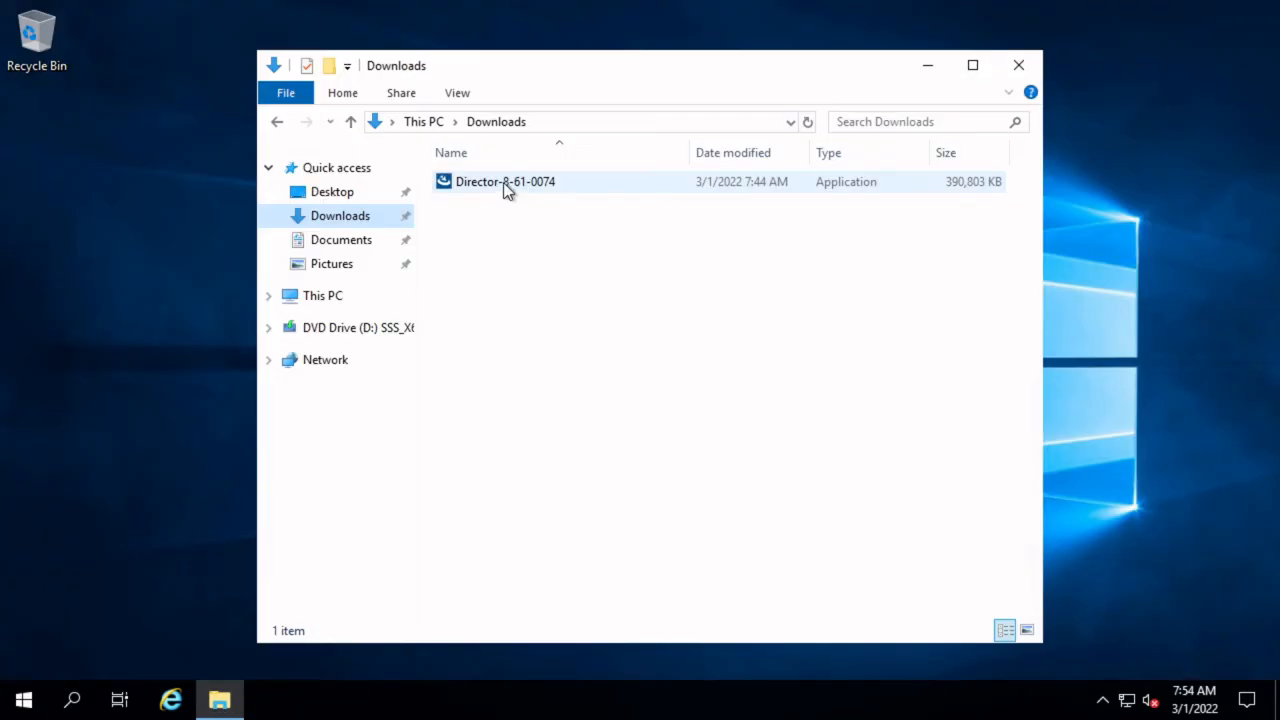
Step: Try to run the Director-8-61-0074 installer from Downloads as administrator
{"action": "right_click", "coordinate": [503, 182]}
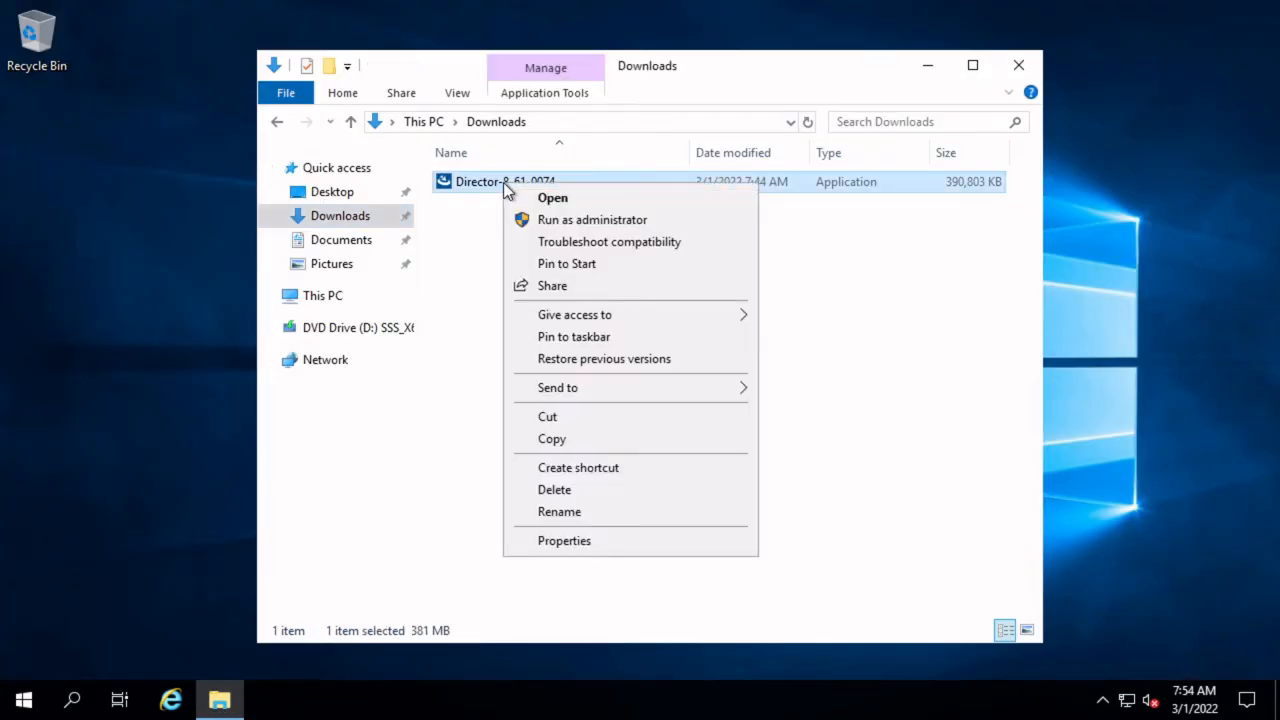
{"action": "left_click", "coordinate": [585, 220]}
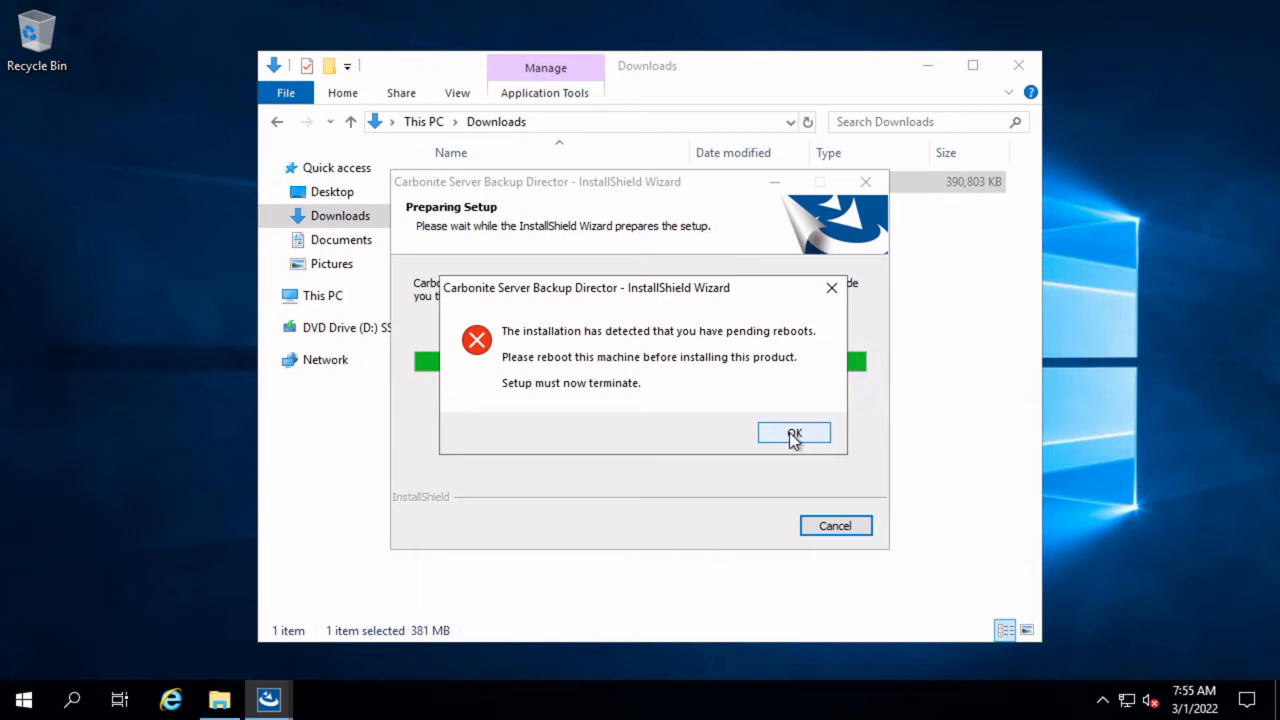
{"action": "left_click", "coordinate": [791, 433]}
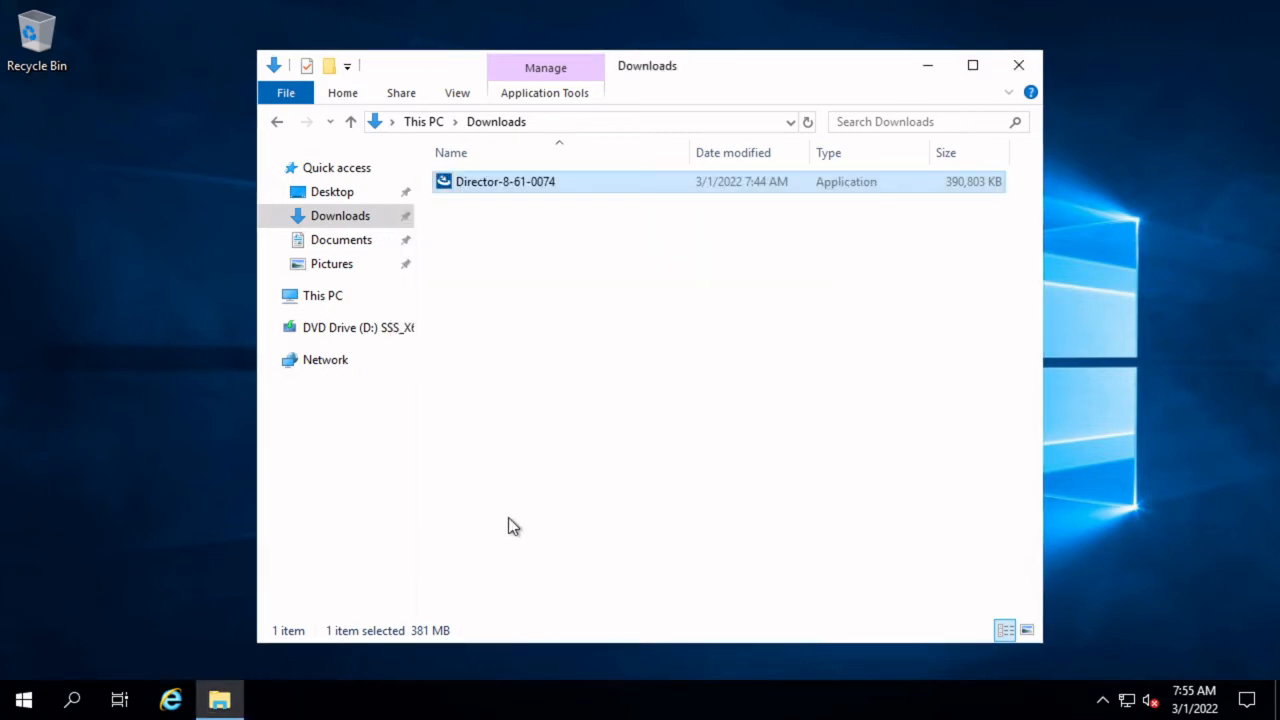
Step: Restart the server and run the Director-8-61-0074 installer as administrator again
{"action": "left_click", "coordinate": [23, 697]}
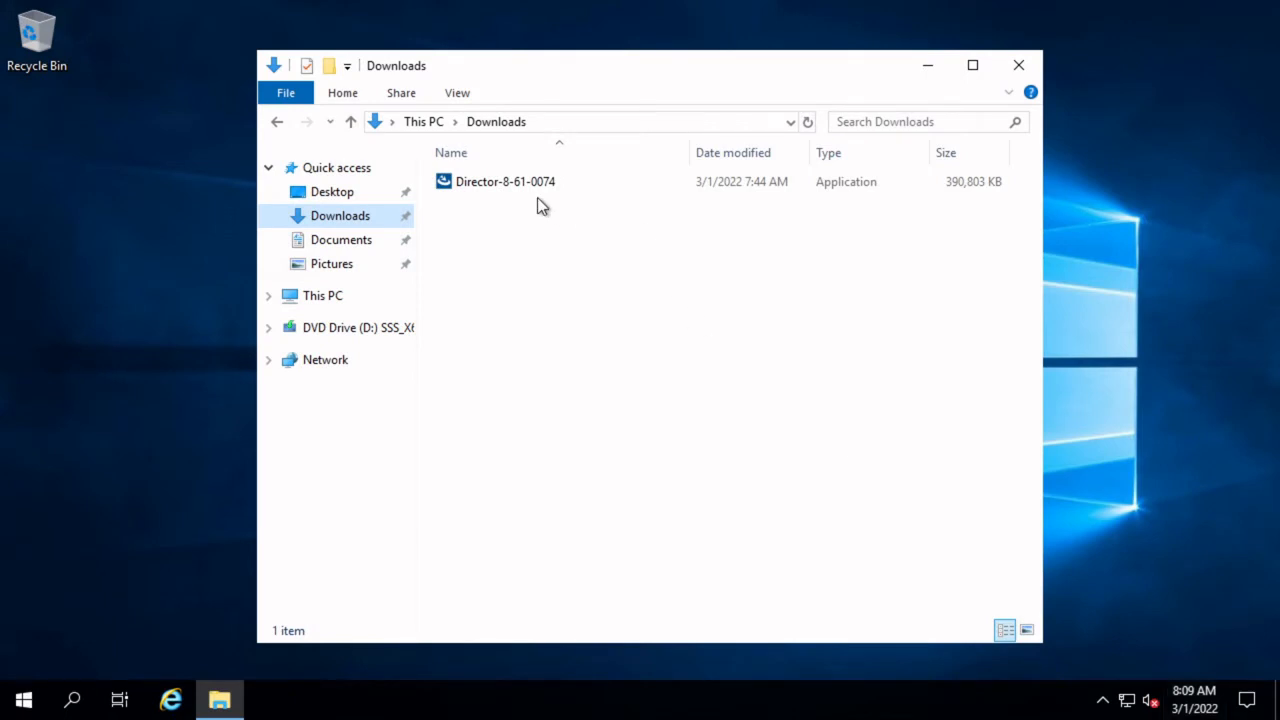
{"action": "left_click", "coordinate": [503, 181]}
{"action": "right_click", "coordinate": [501, 181]}
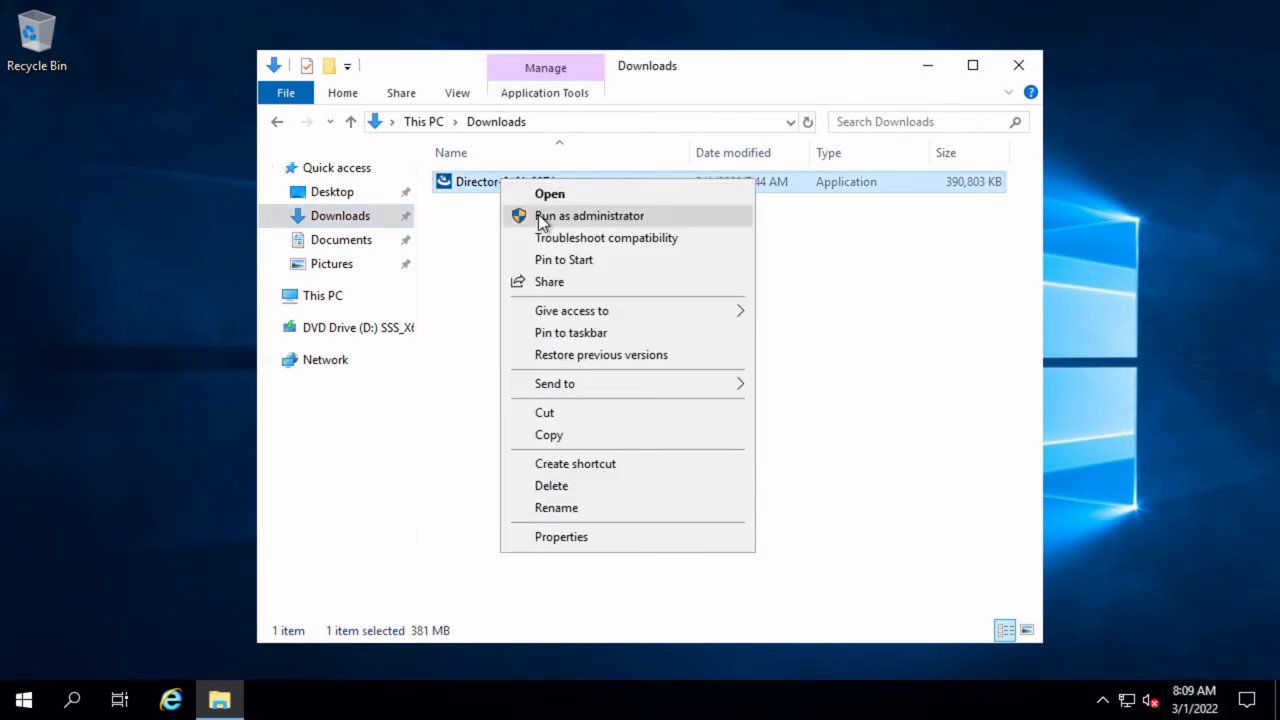
{"action": "left_click", "coordinate": [589, 216]}
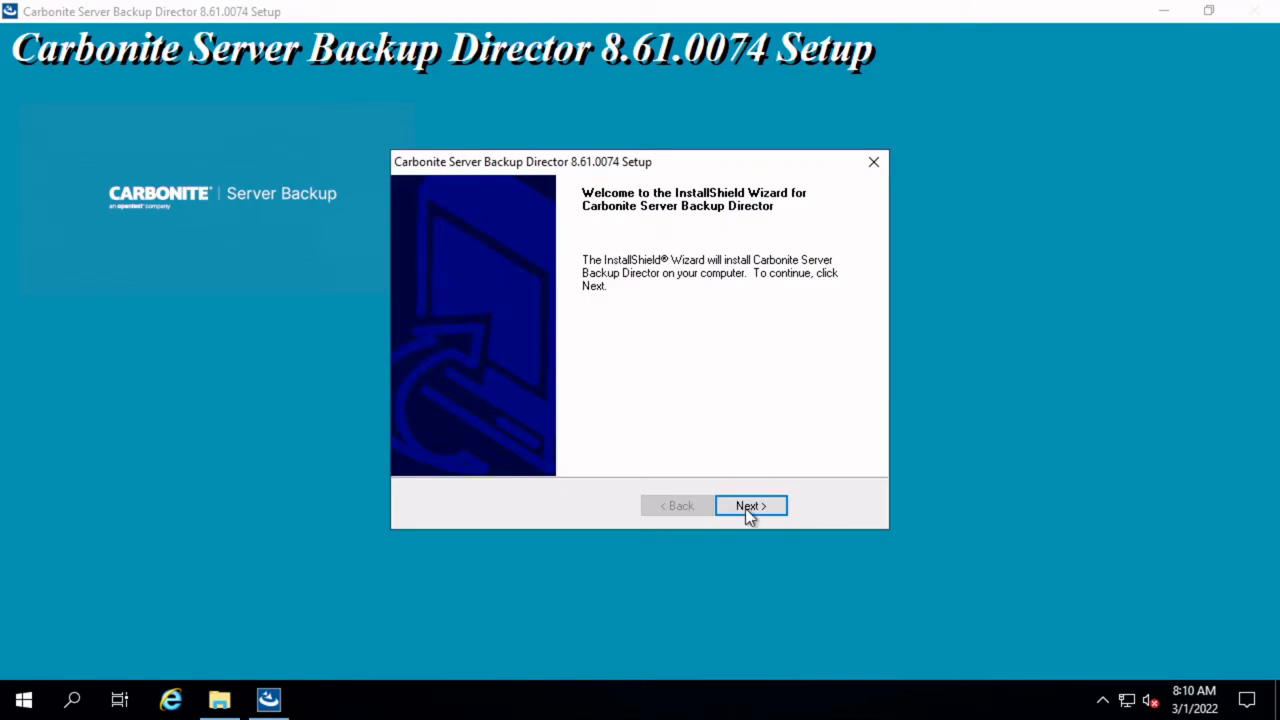
Step: Proceed past the setup's introductory pages and accept the terms of the Carbonite software license agreement
{"action": "left_click", "coordinate": [749, 508]}
{"action": "left_click", "coordinate": [753, 514]}
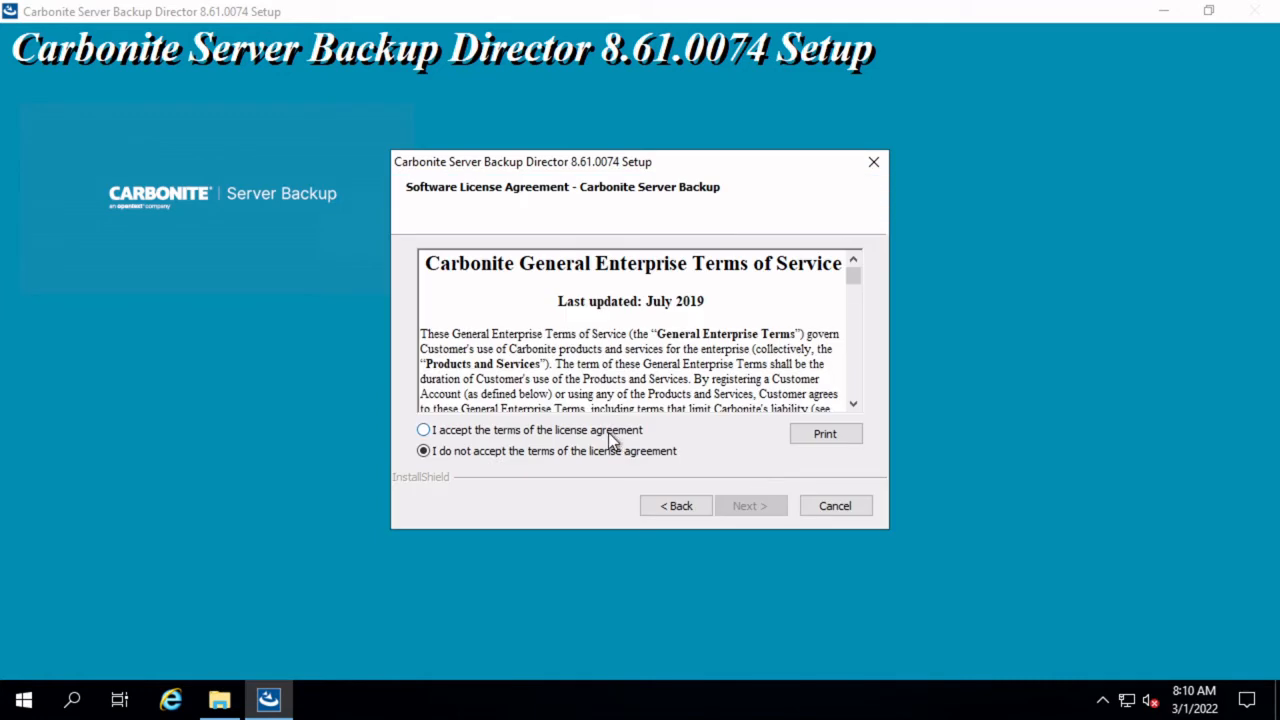
{"action": "left_click", "coordinate": [609, 432]}
{"action": "left_click", "coordinate": [736, 507]}
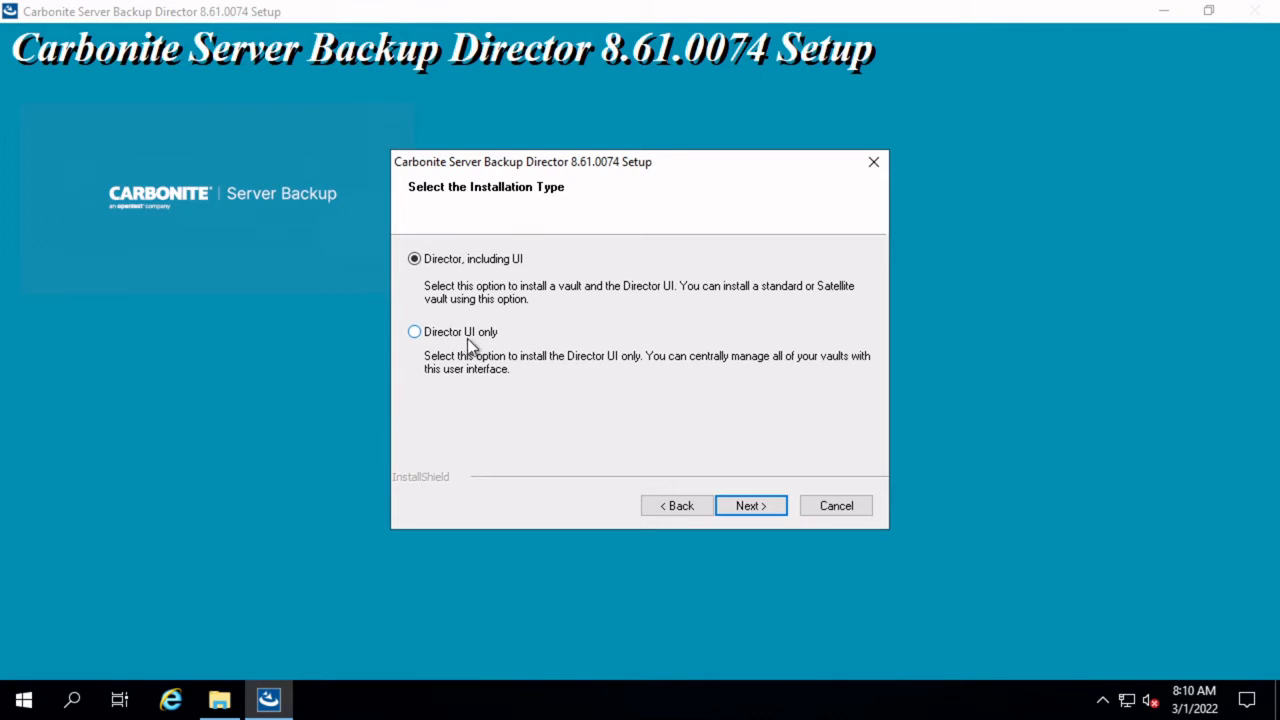
Step: Keep the Director, including UI installation with a standard vault, and paste the vault license
{"action": "left_click", "coordinate": [755, 502]}
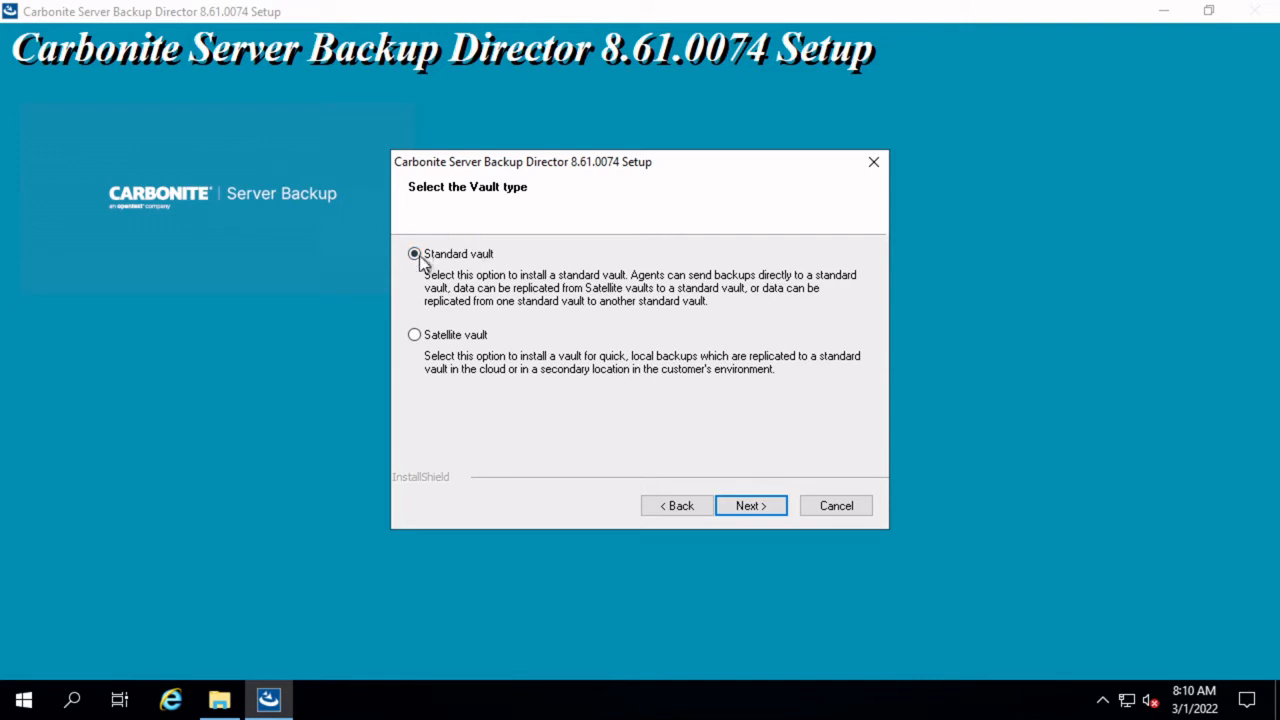
{"action": "left_click", "coordinate": [752, 506]}
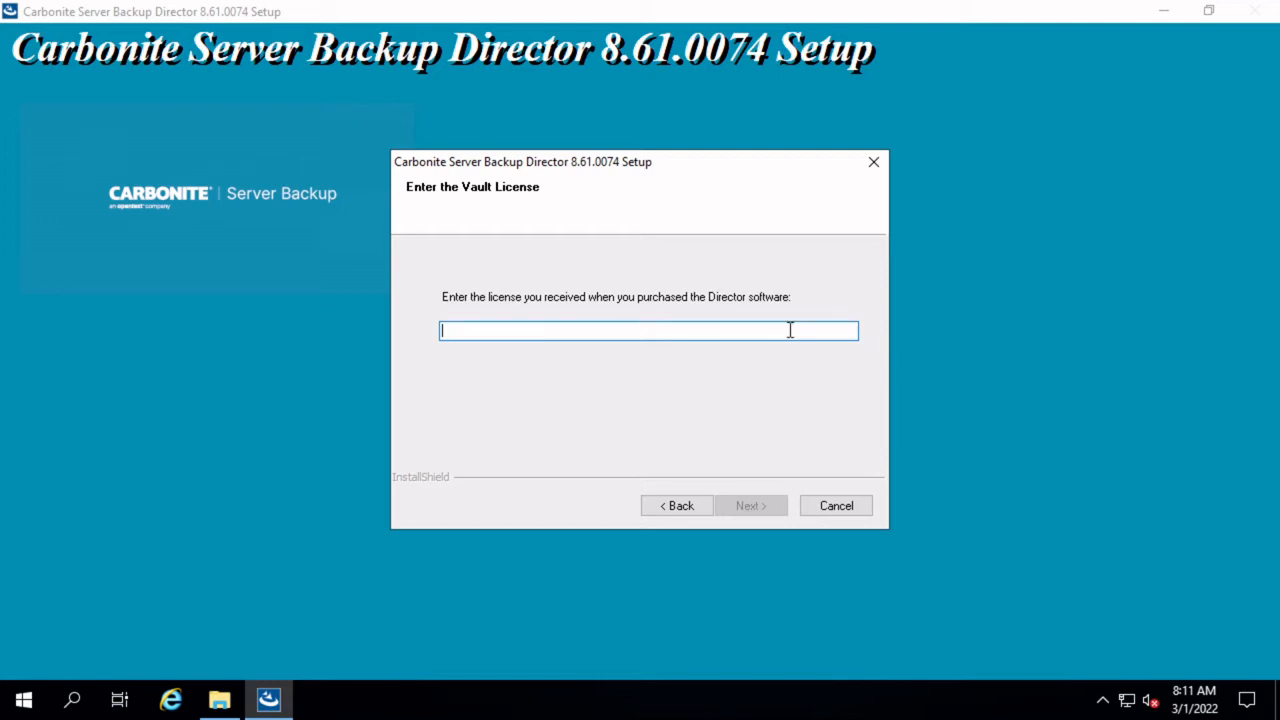
{"action": "key", "text": "ctrl+v"}
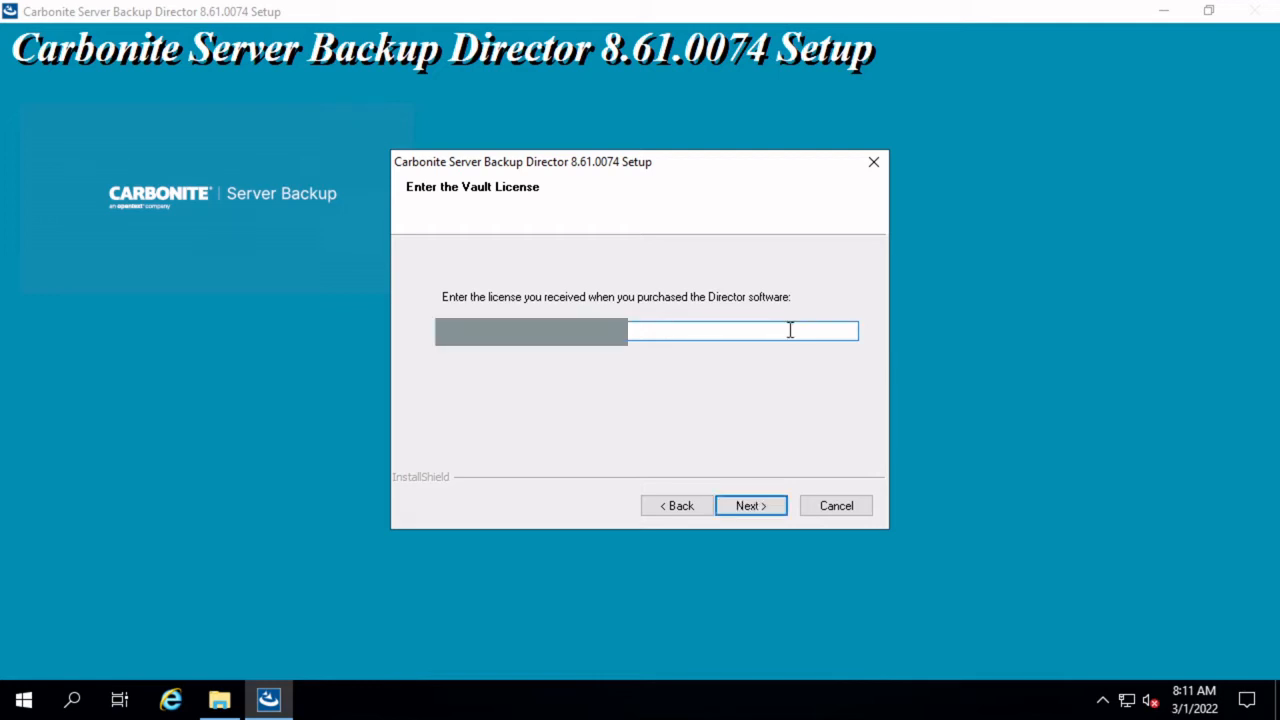
{"action": "left_click", "coordinate": [750, 506]}
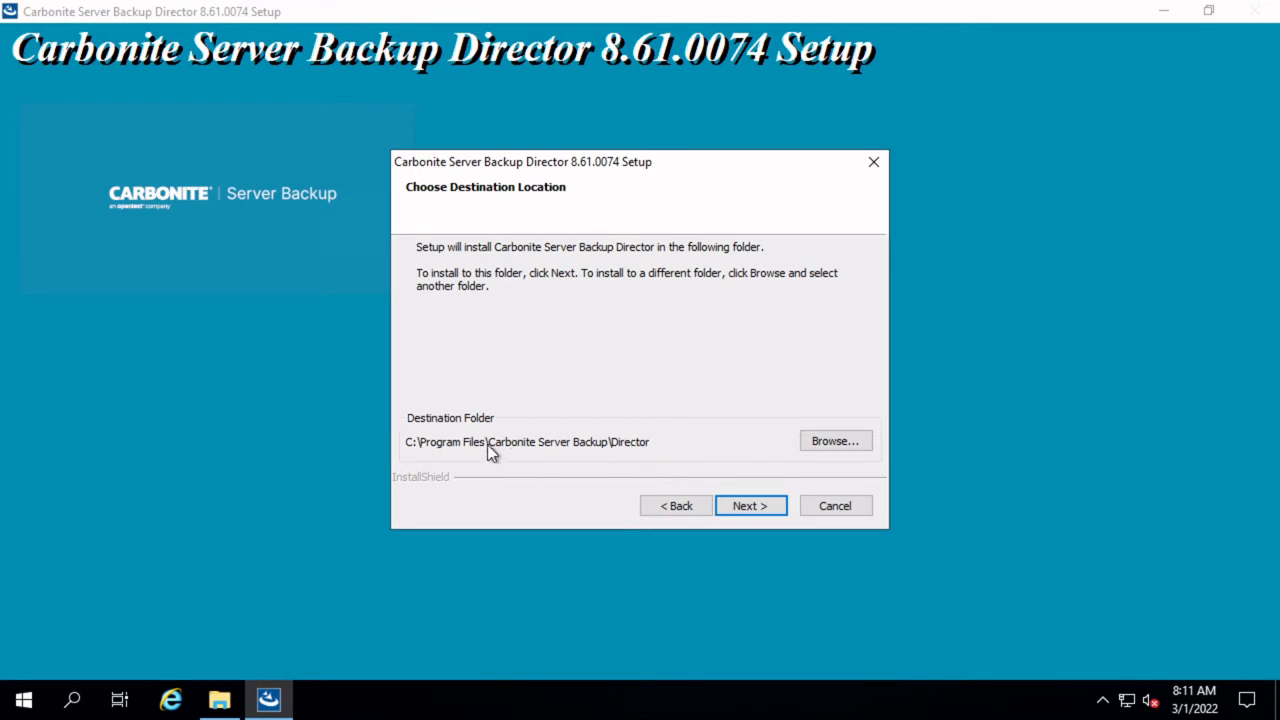
{"action": "left_click", "coordinate": [834, 442]}
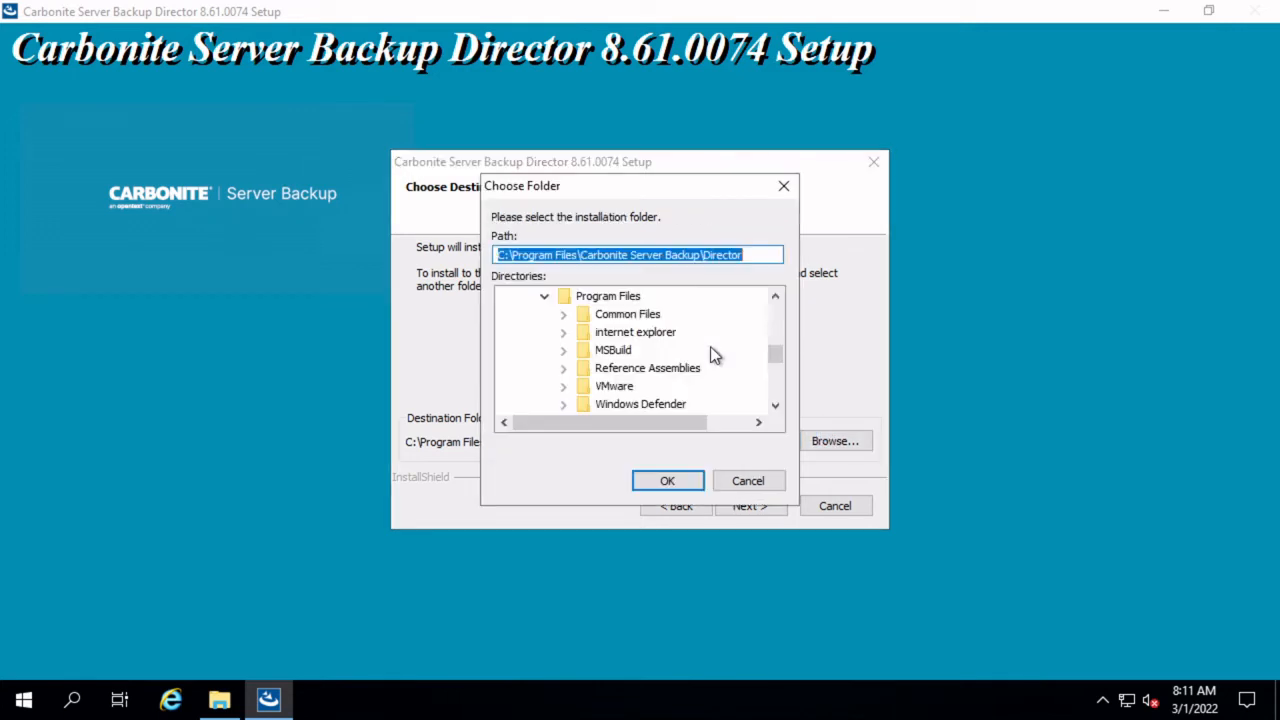
{"action": "left_click", "coordinate": [544, 296]}
{"action": "left_click", "coordinate": [525, 314]}
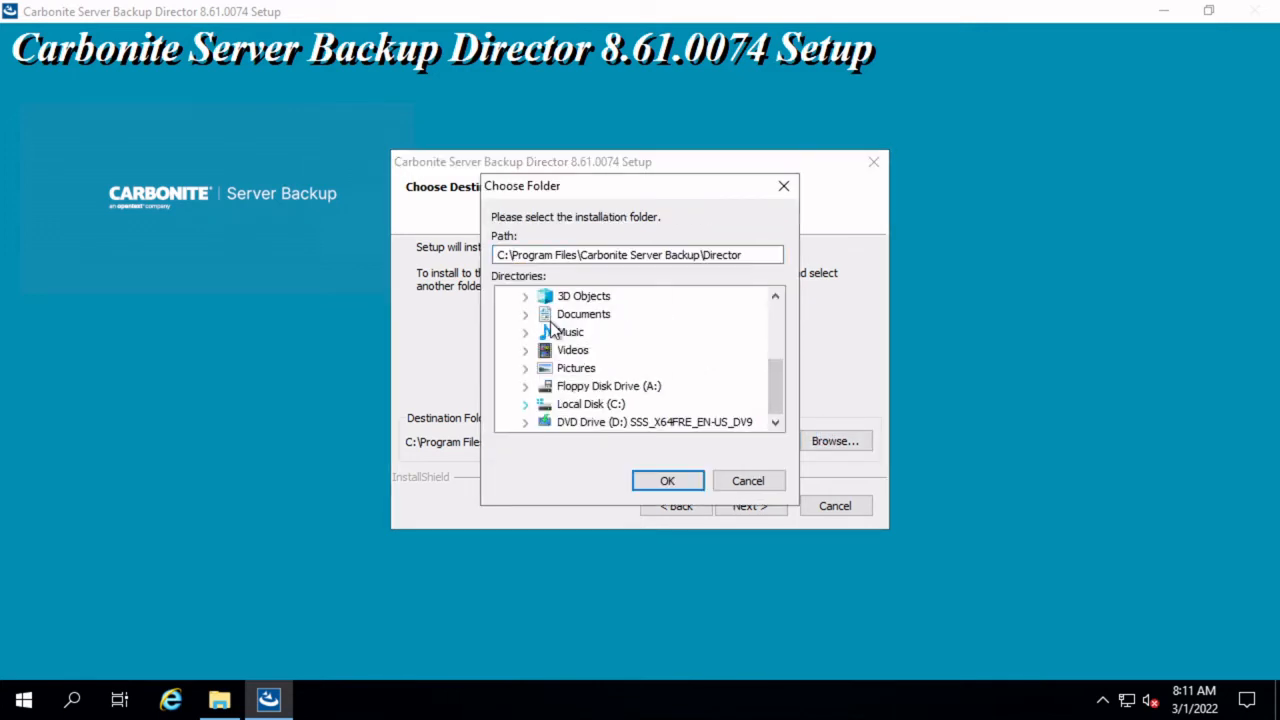
{"action": "left_click", "coordinate": [592, 408]}
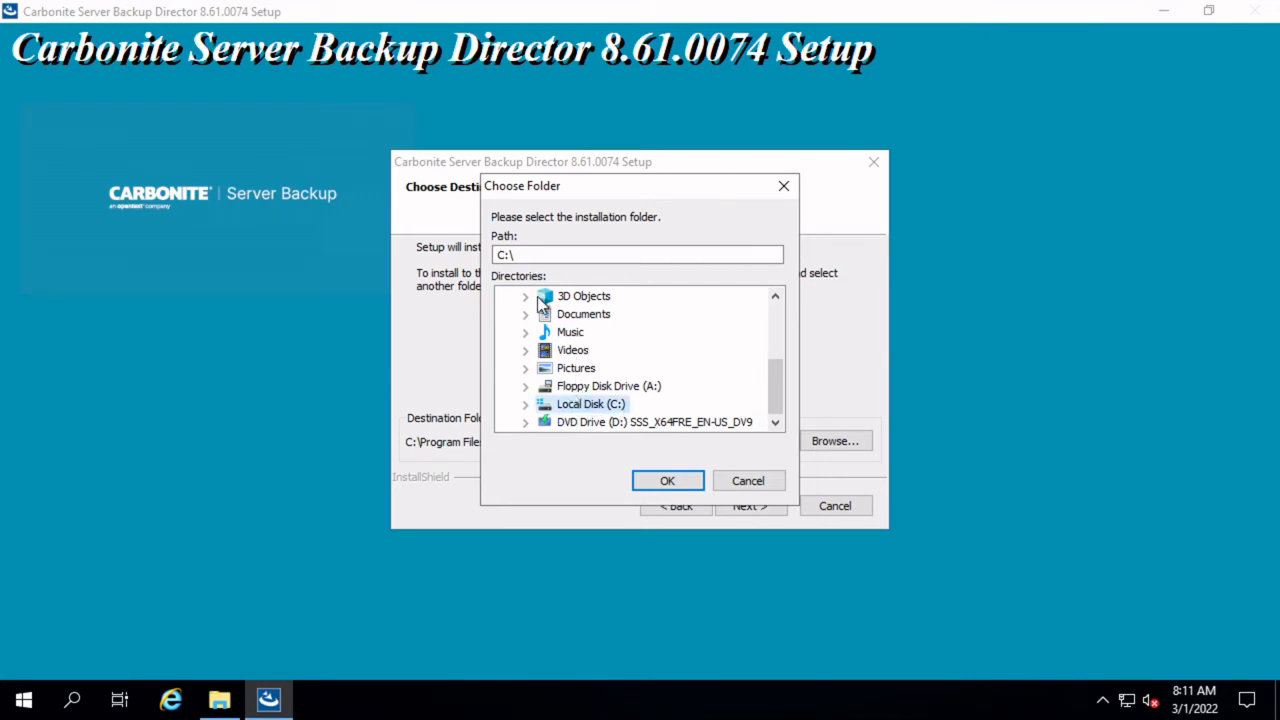
{"action": "left_click", "coordinate": [752, 484]}
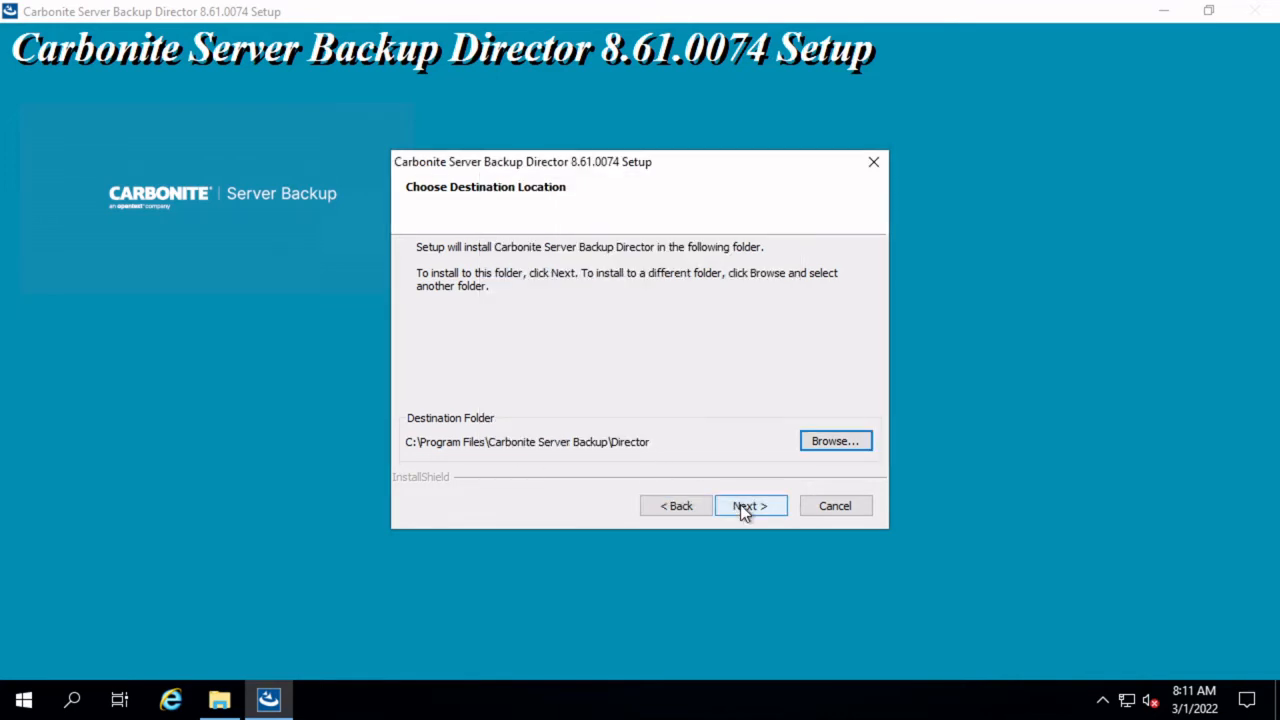
Step: Accept the default destination folder and keep ALL LOCAL DISKS as the vault's primary storage location
{"action": "left_click", "coordinate": [743, 508]}
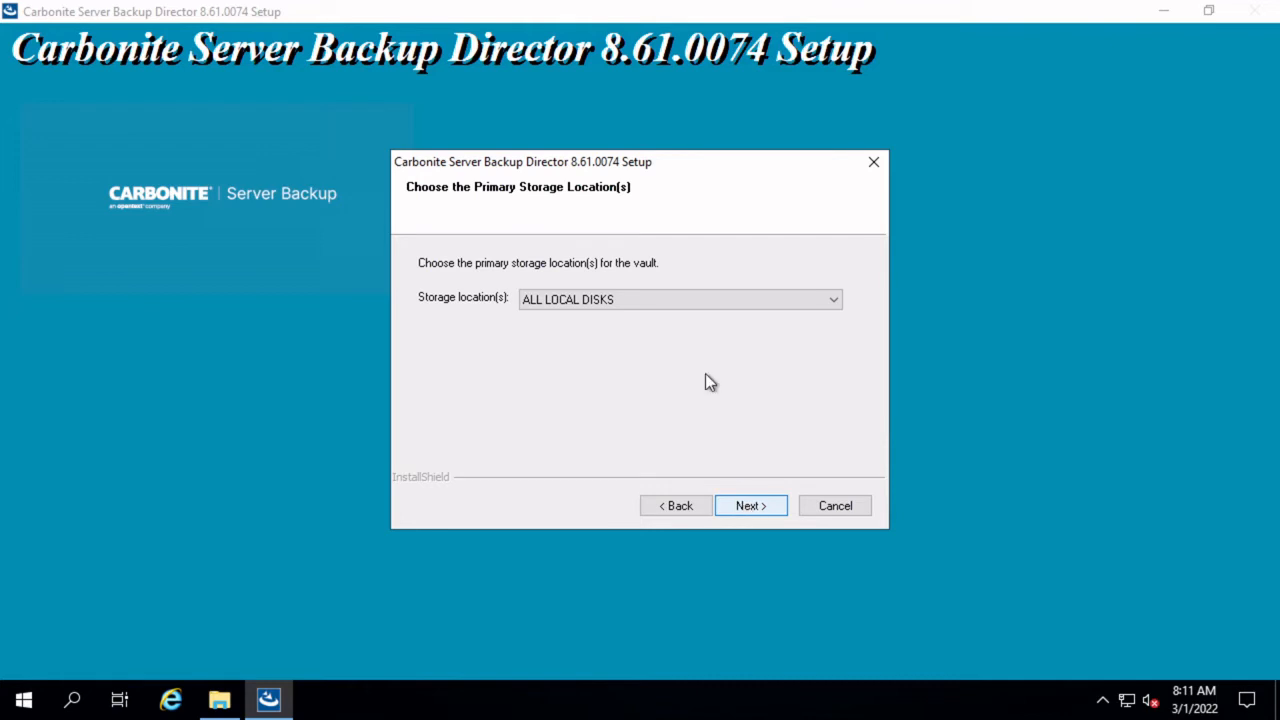
{"action": "left_click", "coordinate": [633, 296]}
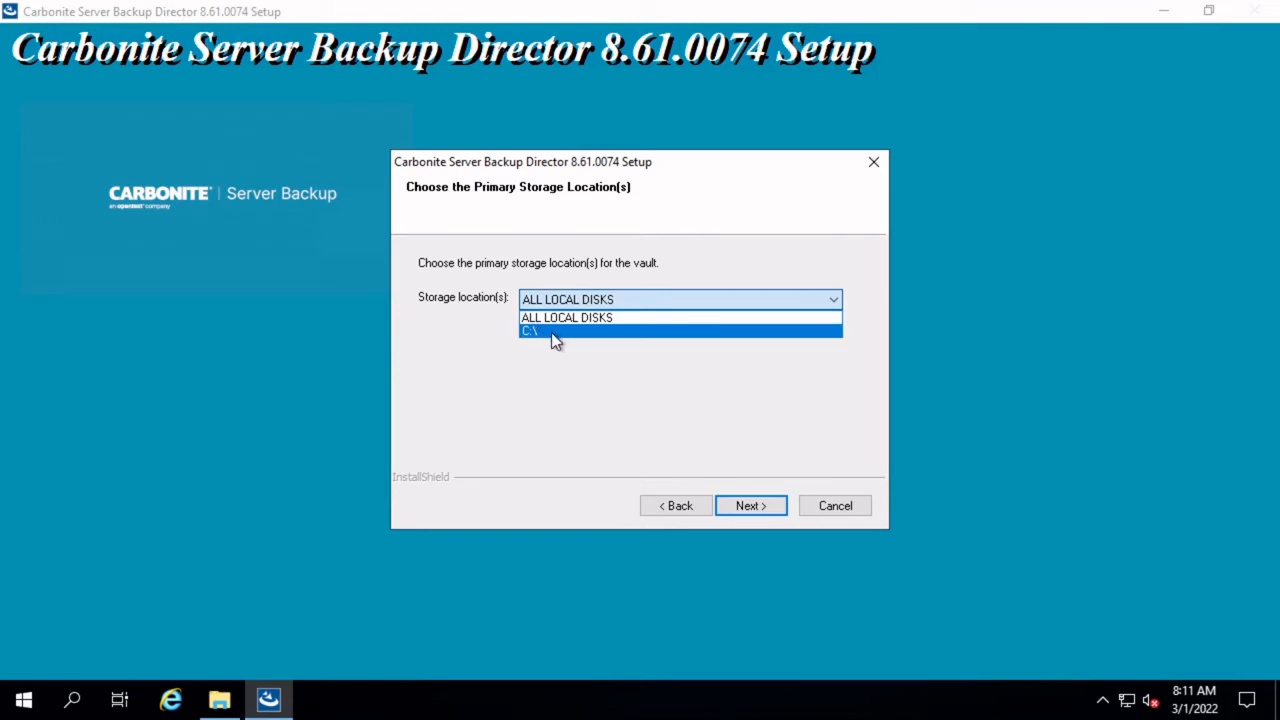
{"action": "left_click", "coordinate": [576, 318]}
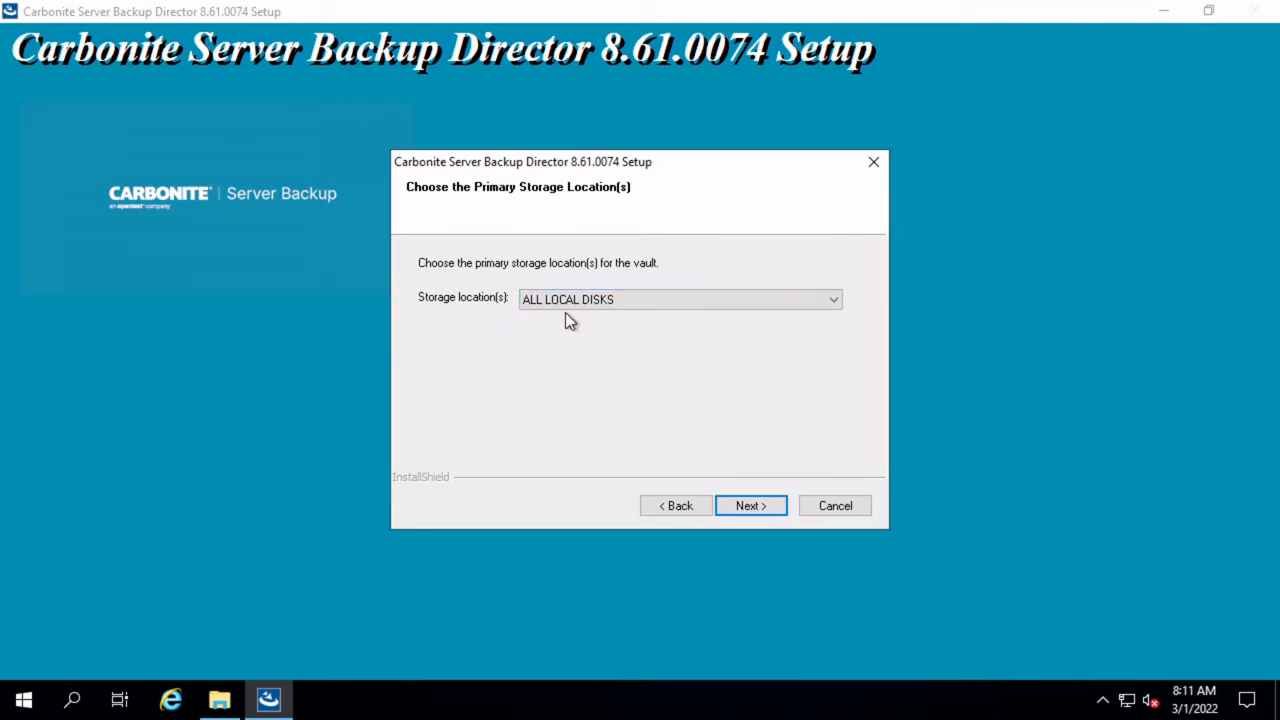
{"action": "left_click", "coordinate": [545, 303]}
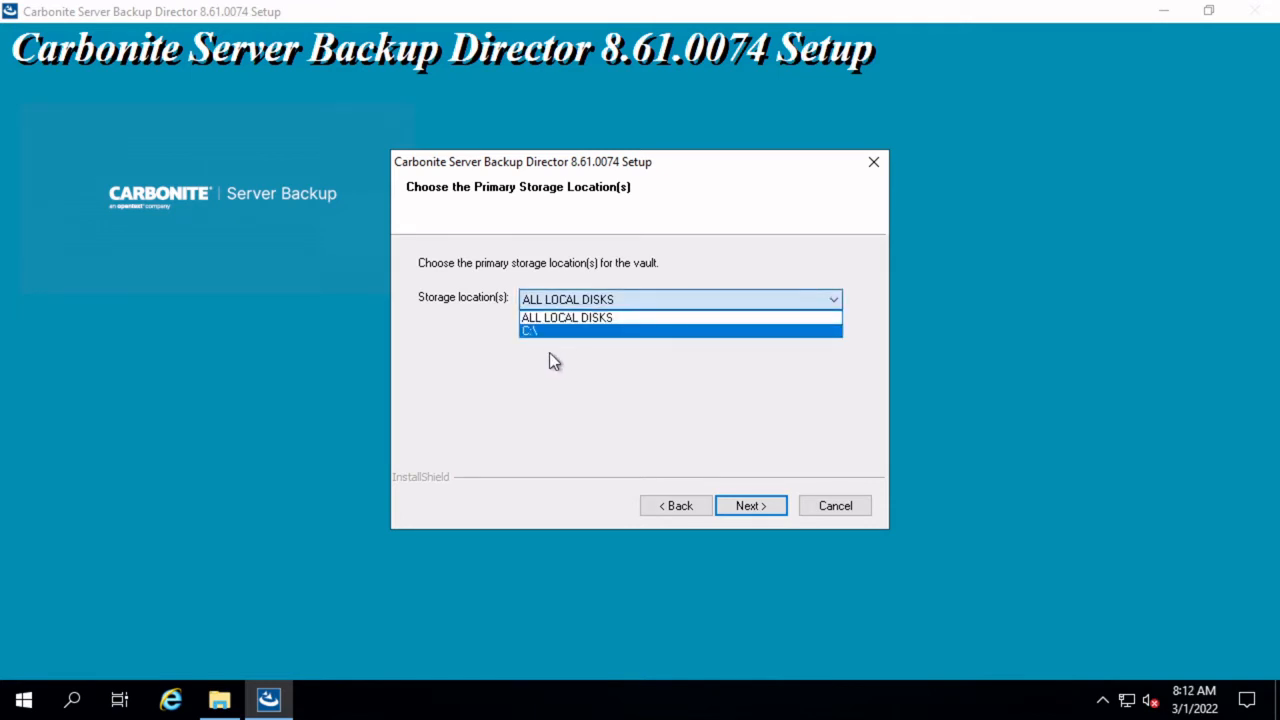
{"action": "left_click", "coordinate": [597, 299]}
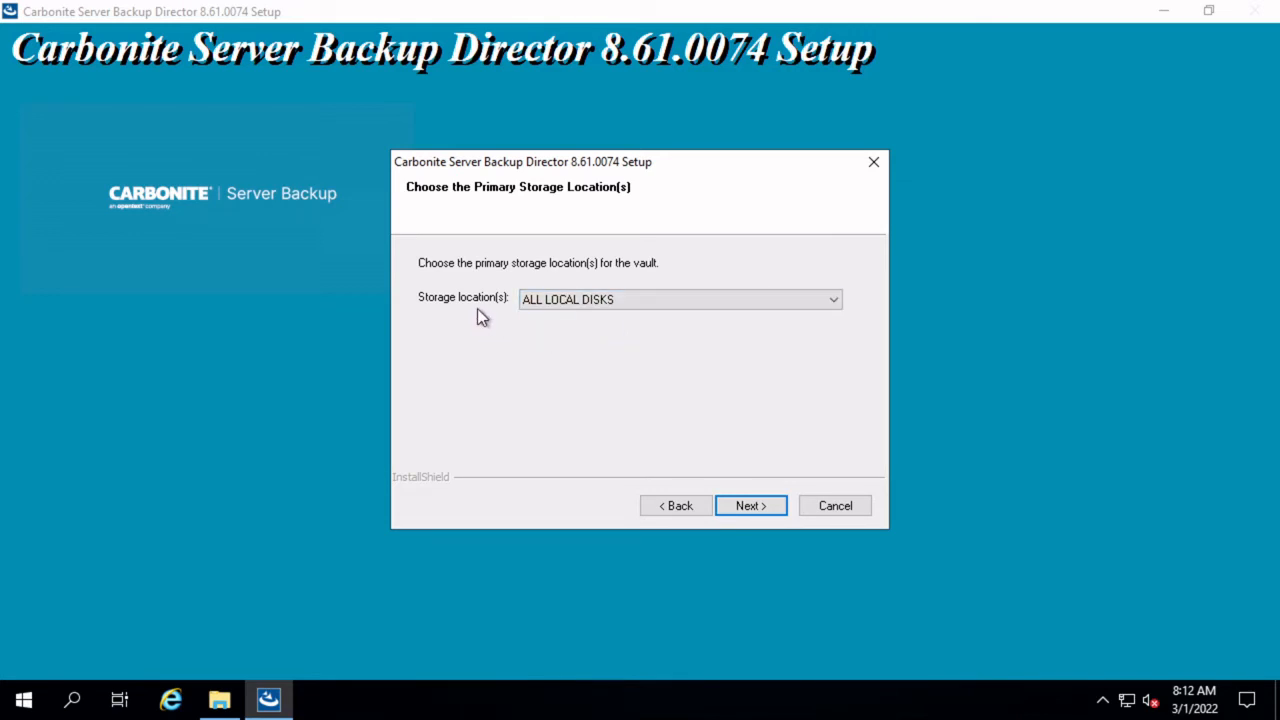
{"action": "left_click", "coordinate": [748, 506]}
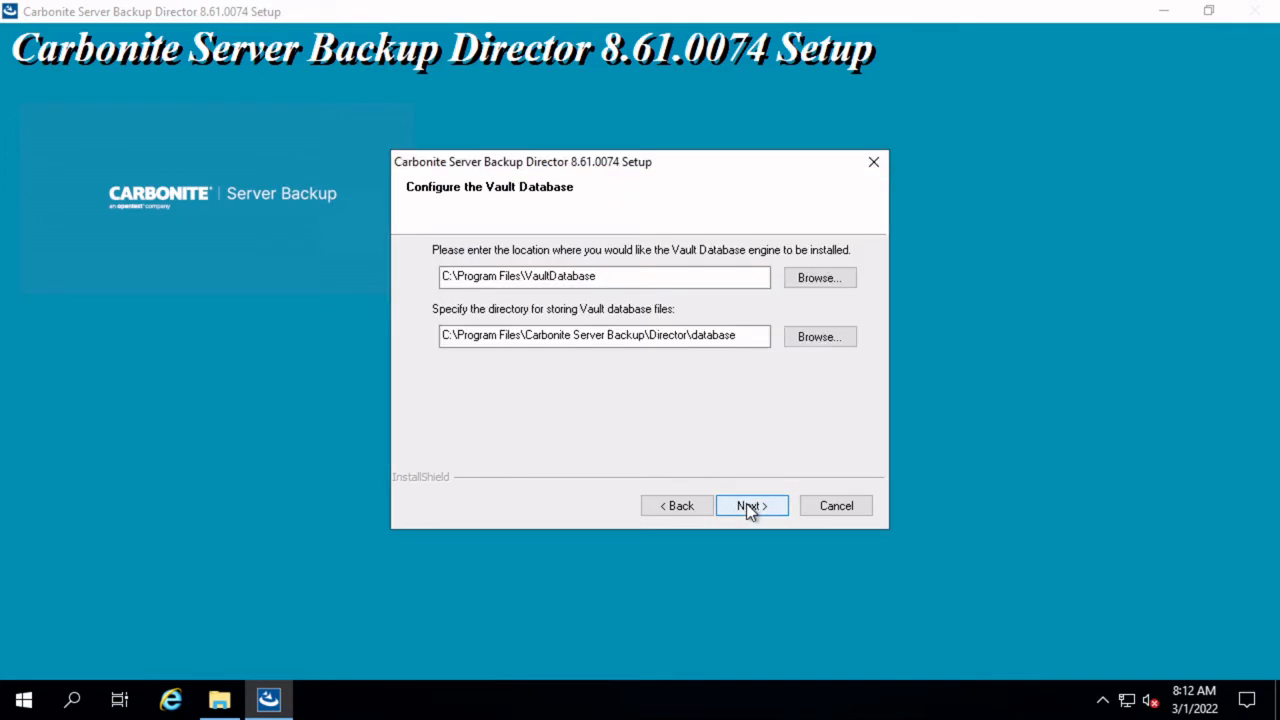
Step: Accept the default vault database engine and file locations, and leave both job email notifications off
{"action": "left_click", "coordinate": [611, 277]}
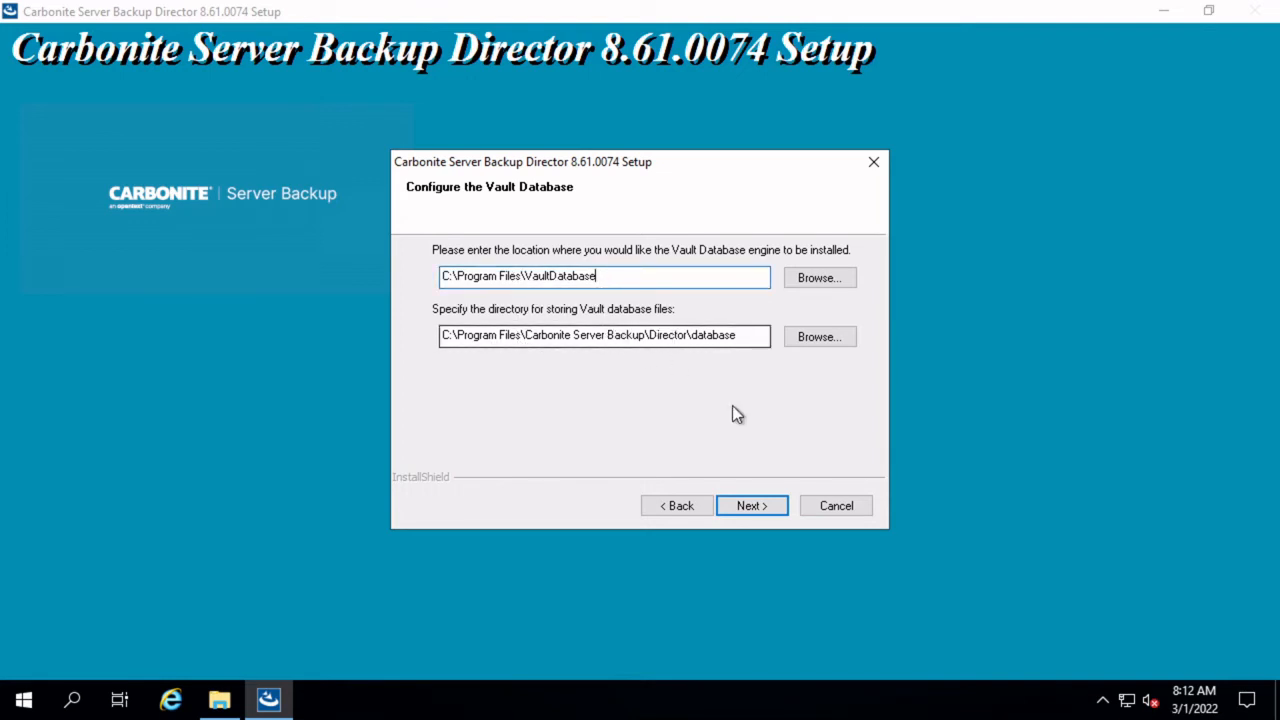
{"action": "left_click", "coordinate": [747, 340]}
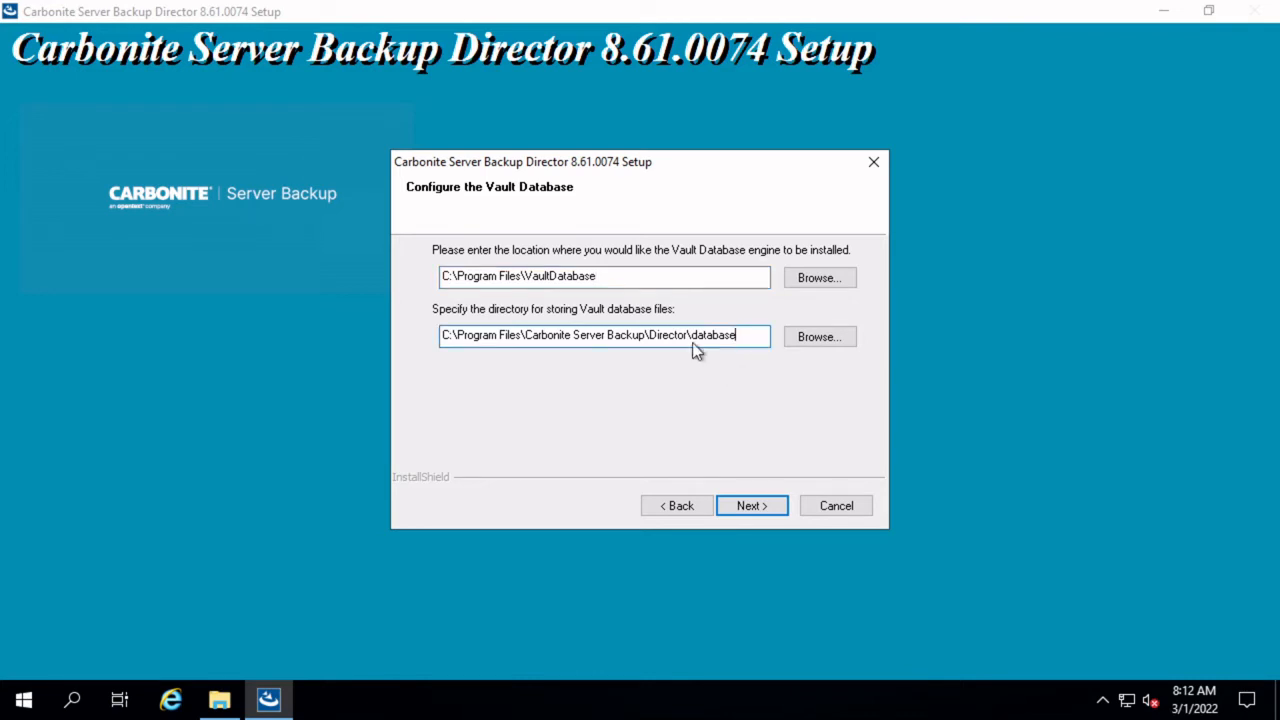
{"action": "left_click", "coordinate": [750, 507]}
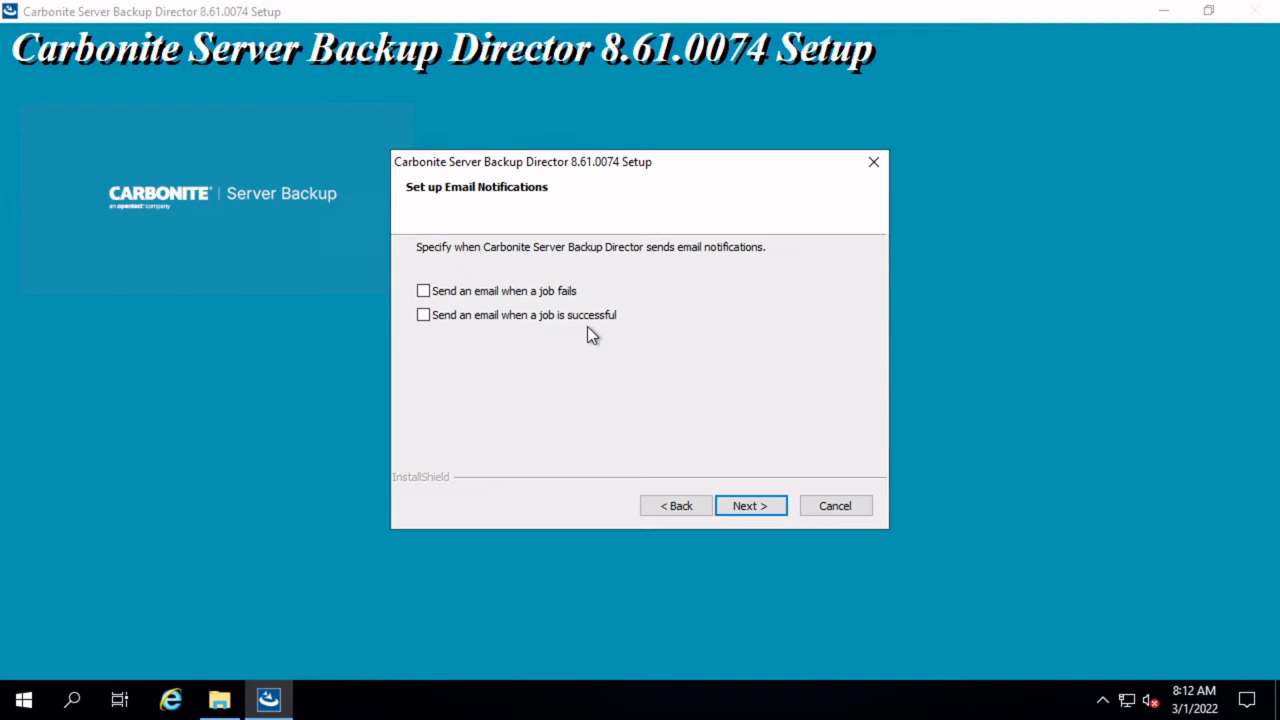
{"action": "left_click", "coordinate": [745, 506]}
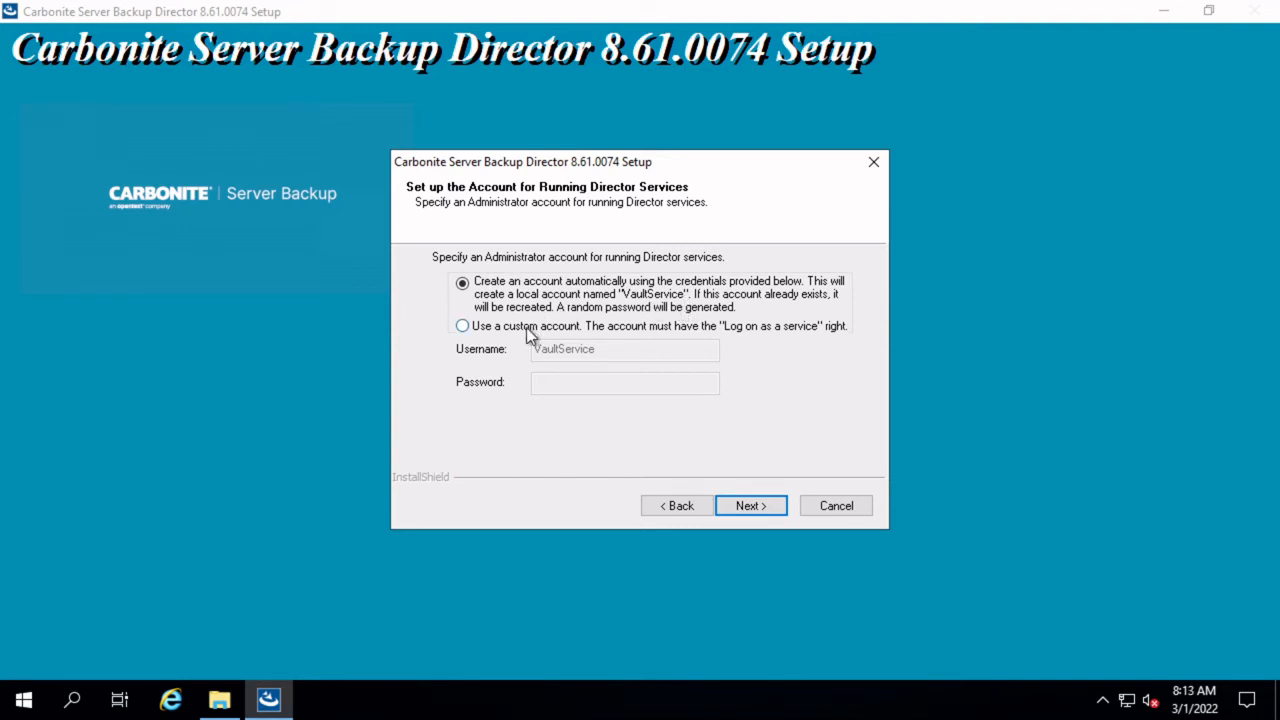
{"action": "left_click", "coordinate": [462, 326]}
{"action": "left_click", "coordinate": [597, 346]}
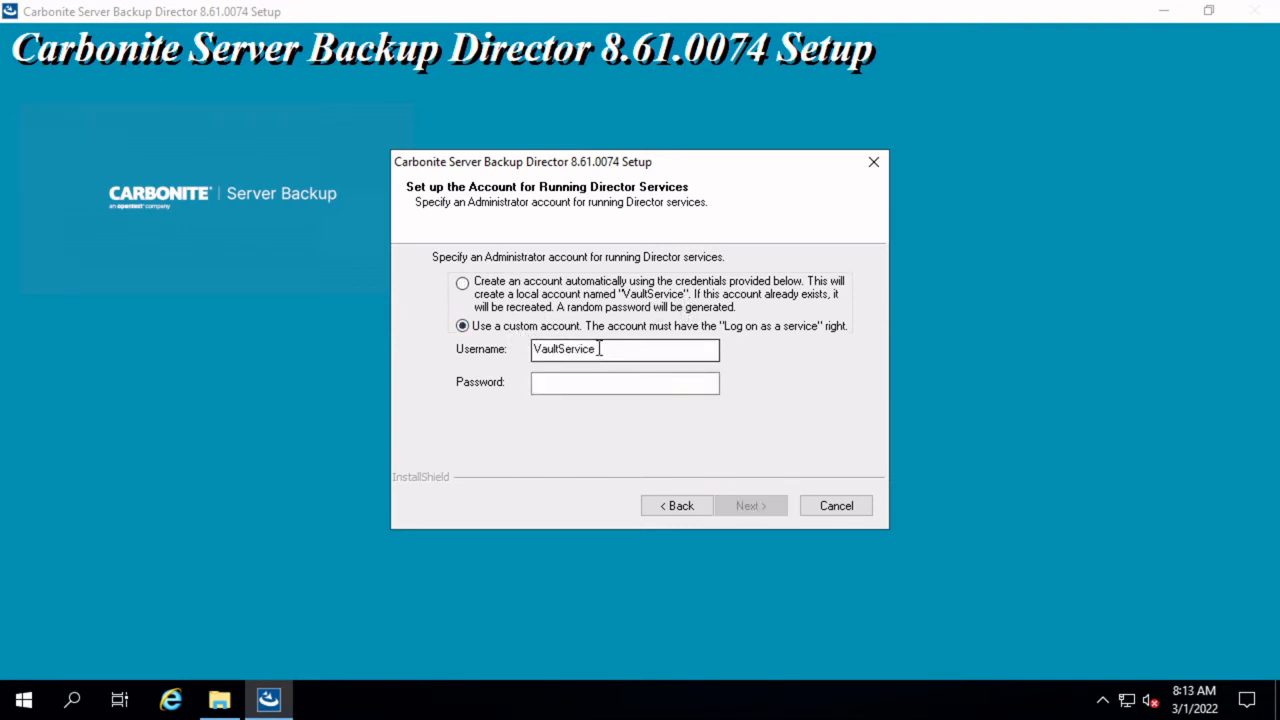
{"action": "left_click", "coordinate": [562, 384]}
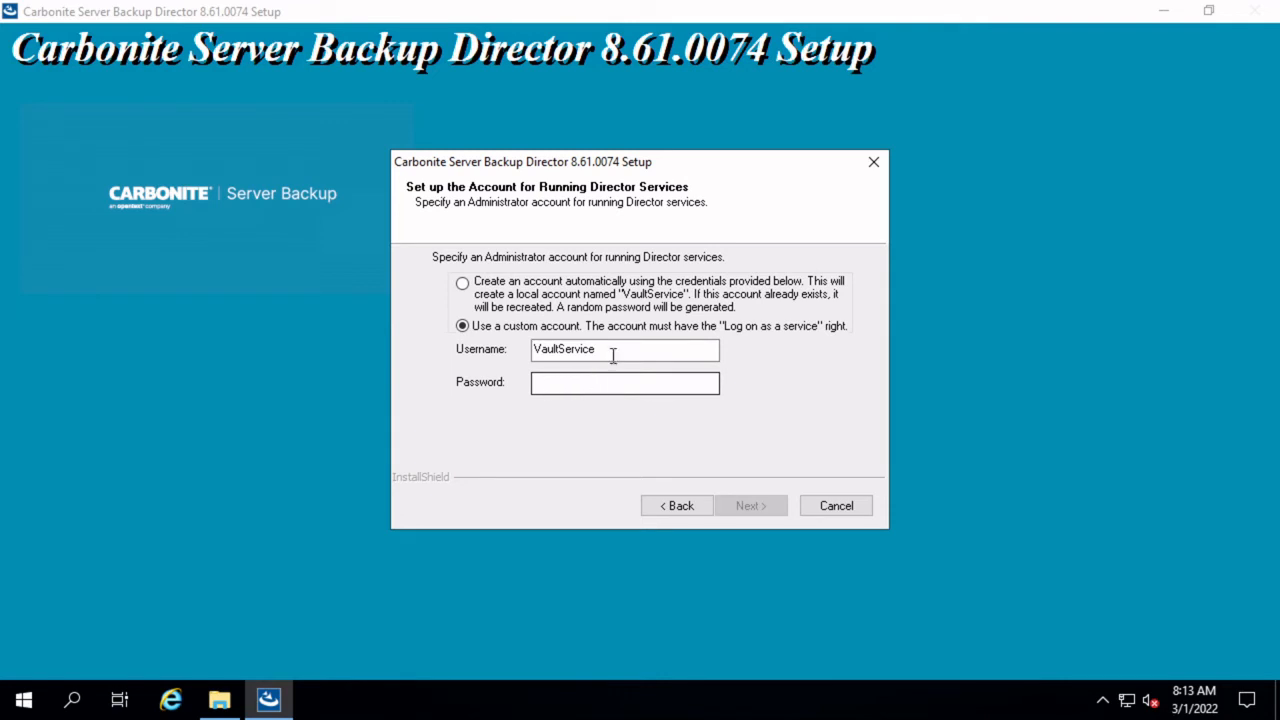
{"action": "left_click", "coordinate": [611, 353]}
{"action": "left_click", "coordinate": [533, 382]}
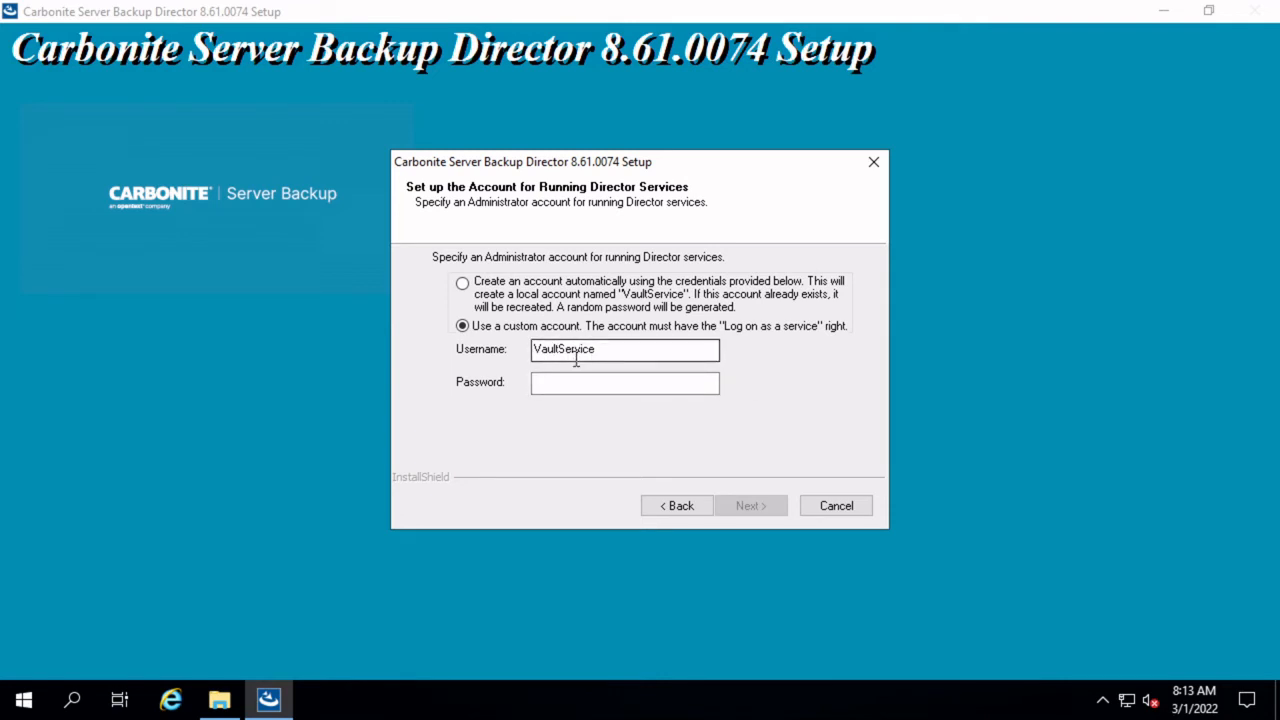
Step: Have setup create the VaultService account automatically for running Director services and continue the installation
{"action": "left_click", "coordinate": [463, 284]}
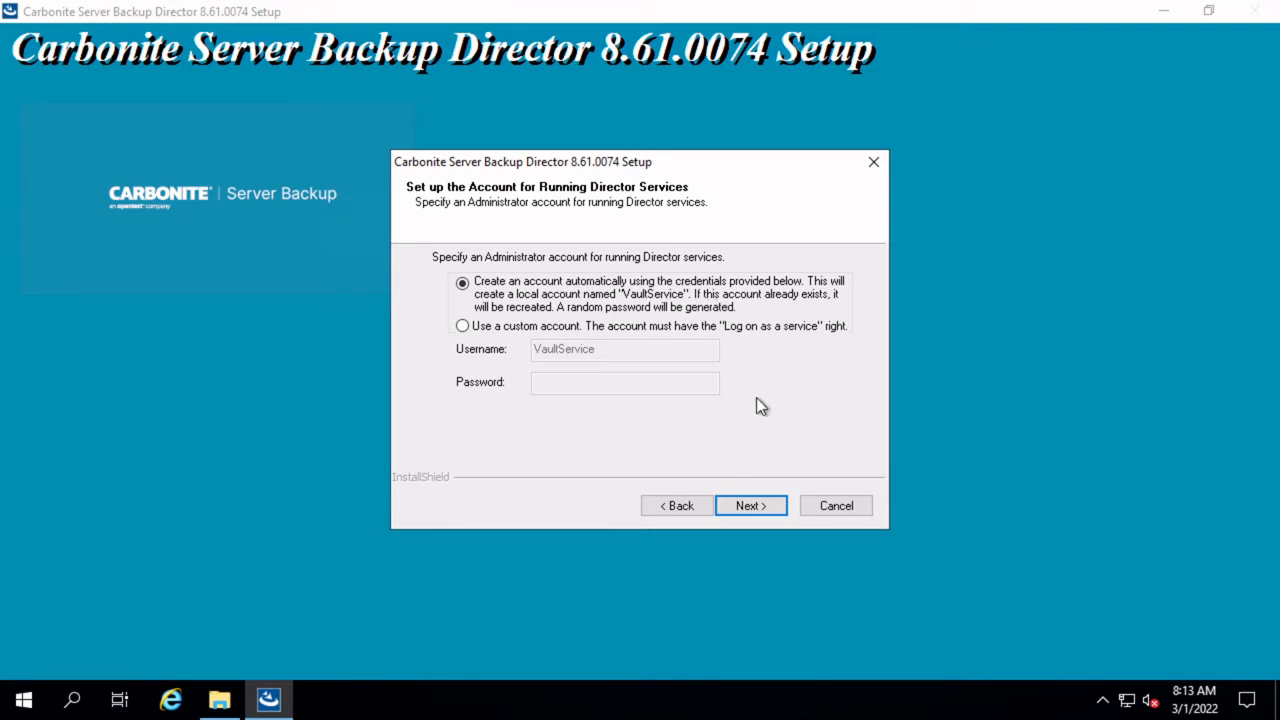
{"action": "left_click", "coordinate": [749, 507]}
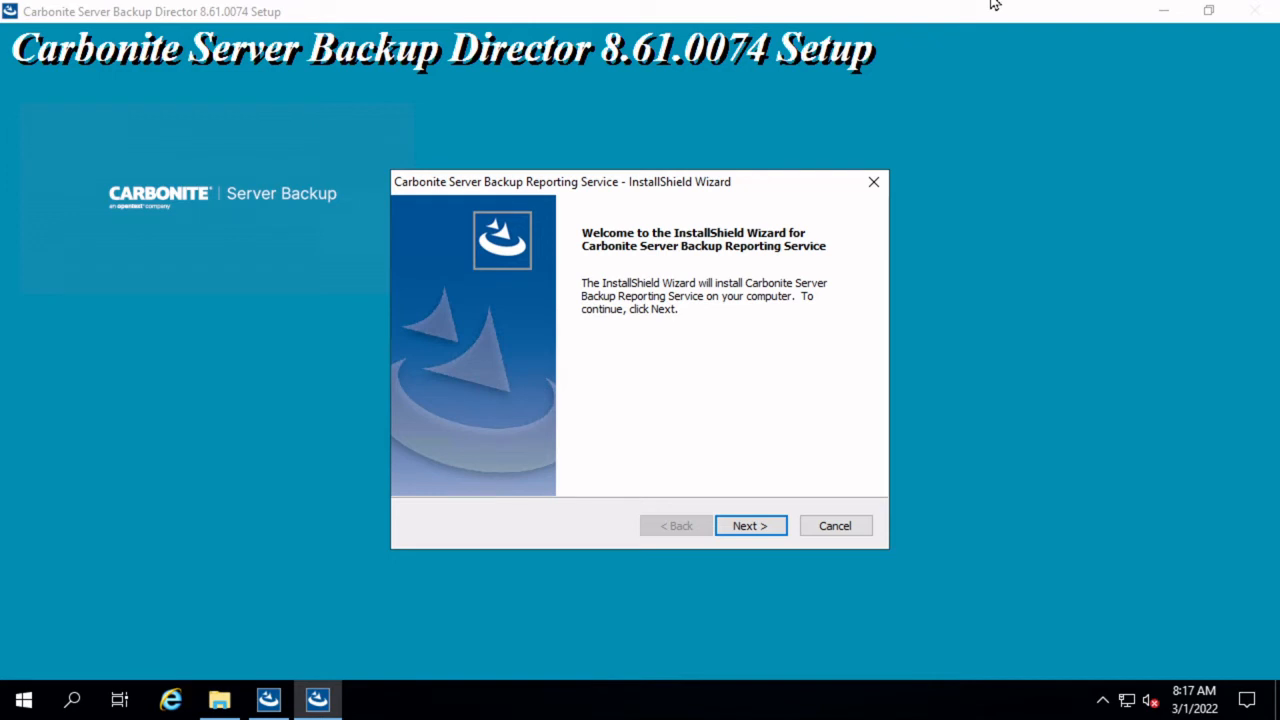
Step: Accept the license agreement for the Carbonite Server Backup Reporting Service and start its installation
{"action": "left_click", "coordinate": [750, 526]}
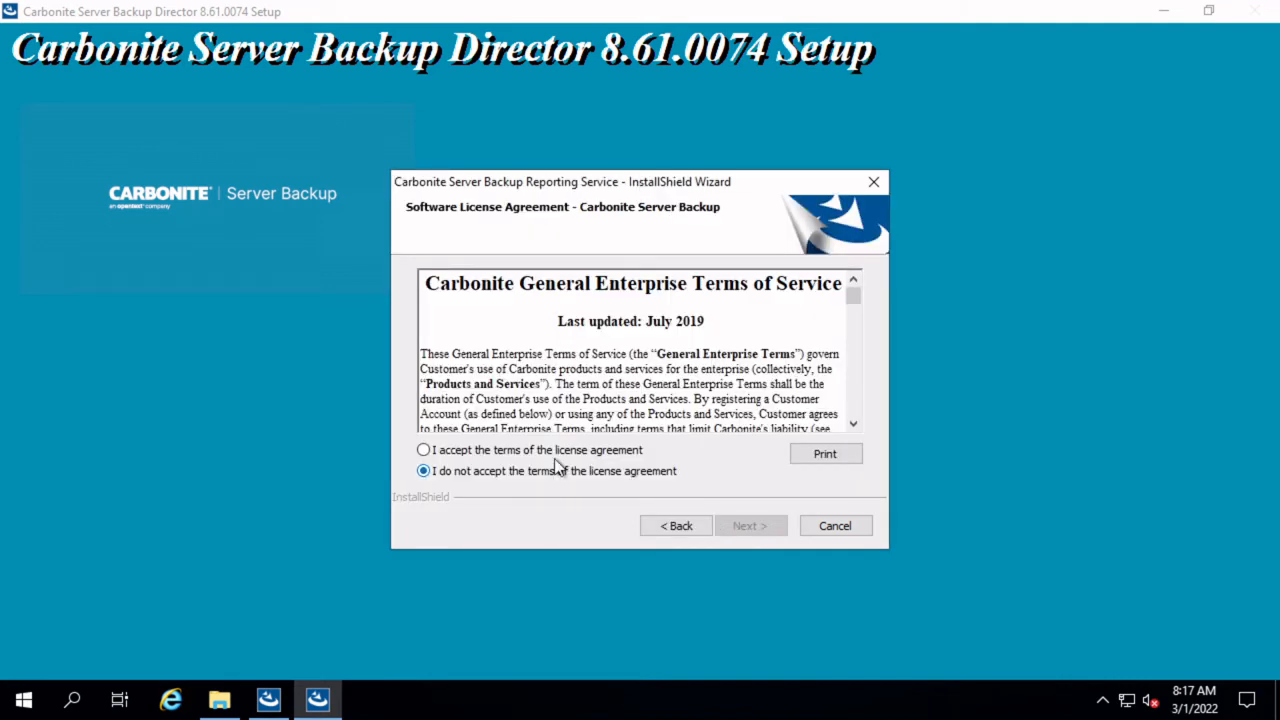
{"action": "left_click", "coordinate": [558, 451]}
{"action": "left_click", "coordinate": [748, 527]}
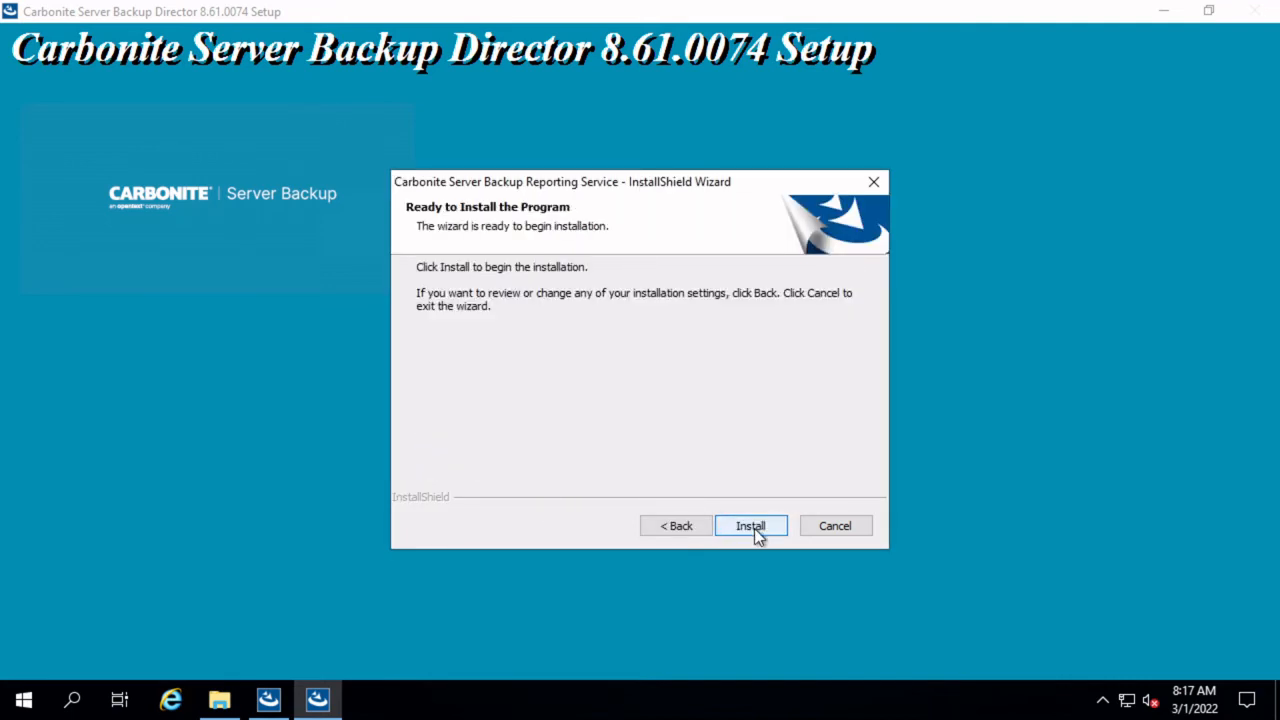
{"action": "left_click", "coordinate": [754, 528]}
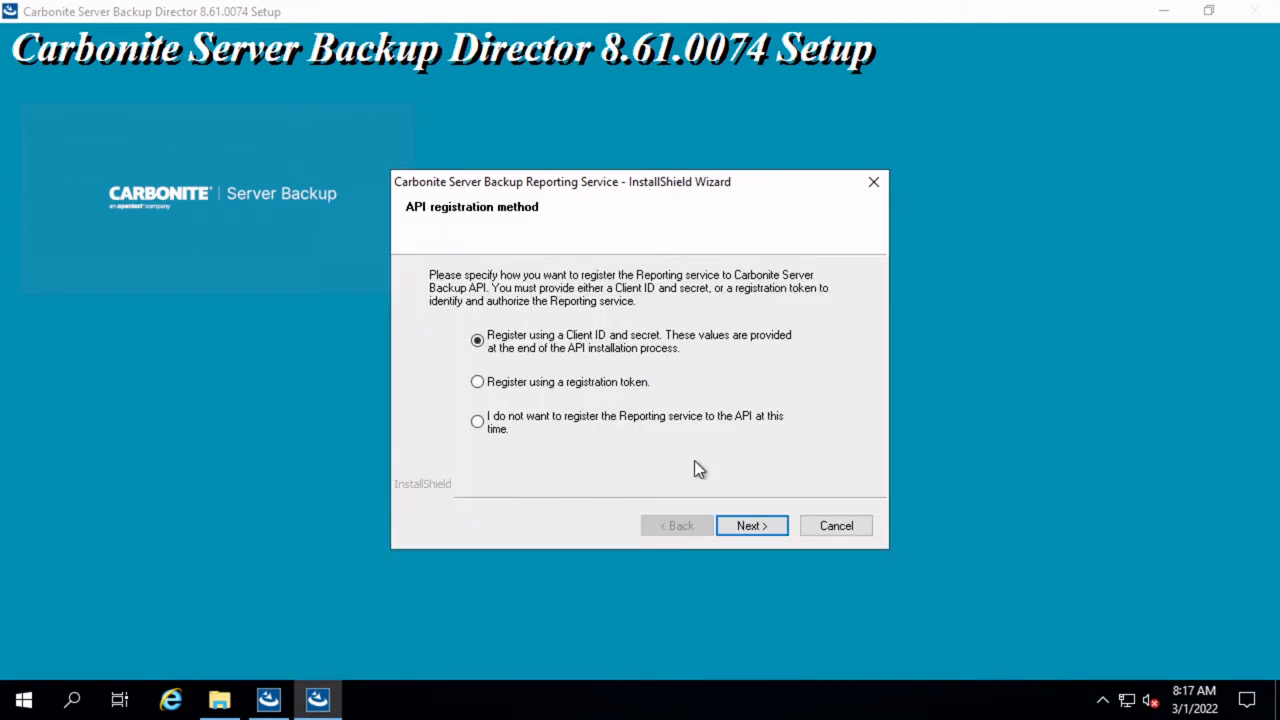
Step: Skip registering the Reporting service to the API and finish its installation wizard
{"action": "left_click", "coordinate": [510, 426]}
{"action": "left_click", "coordinate": [760, 529]}
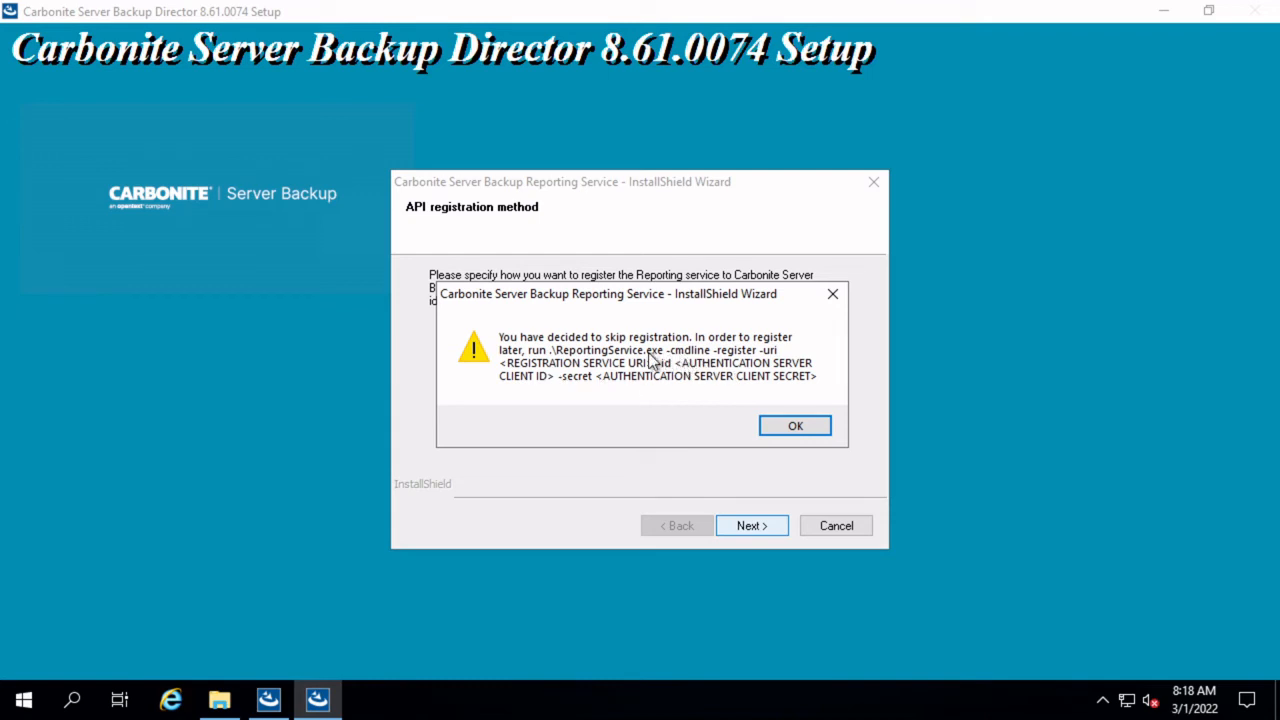
{"action": "left_click", "coordinate": [781, 428]}
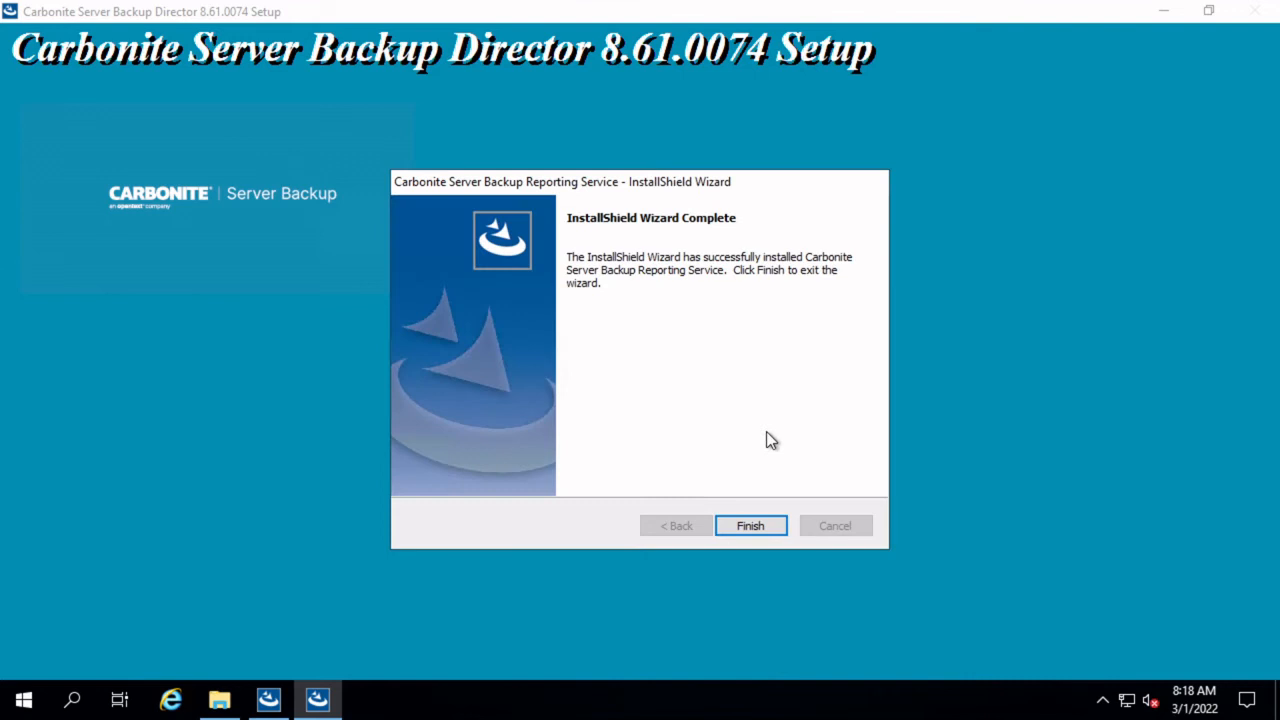
{"action": "left_click", "coordinate": [750, 526]}
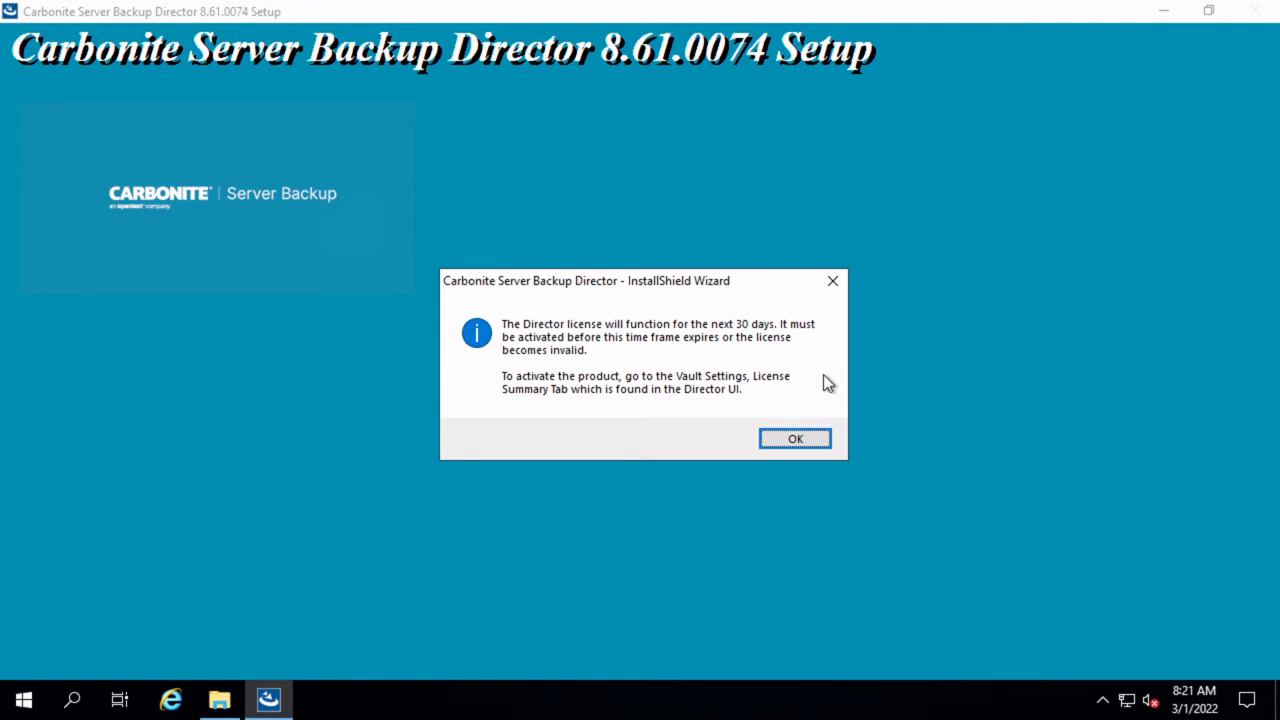
Step: Finish the Director setup and open Carbonite Server Backup Director in a maximized window with a wider workspace tree
{"action": "left_click", "coordinate": [797, 440]}
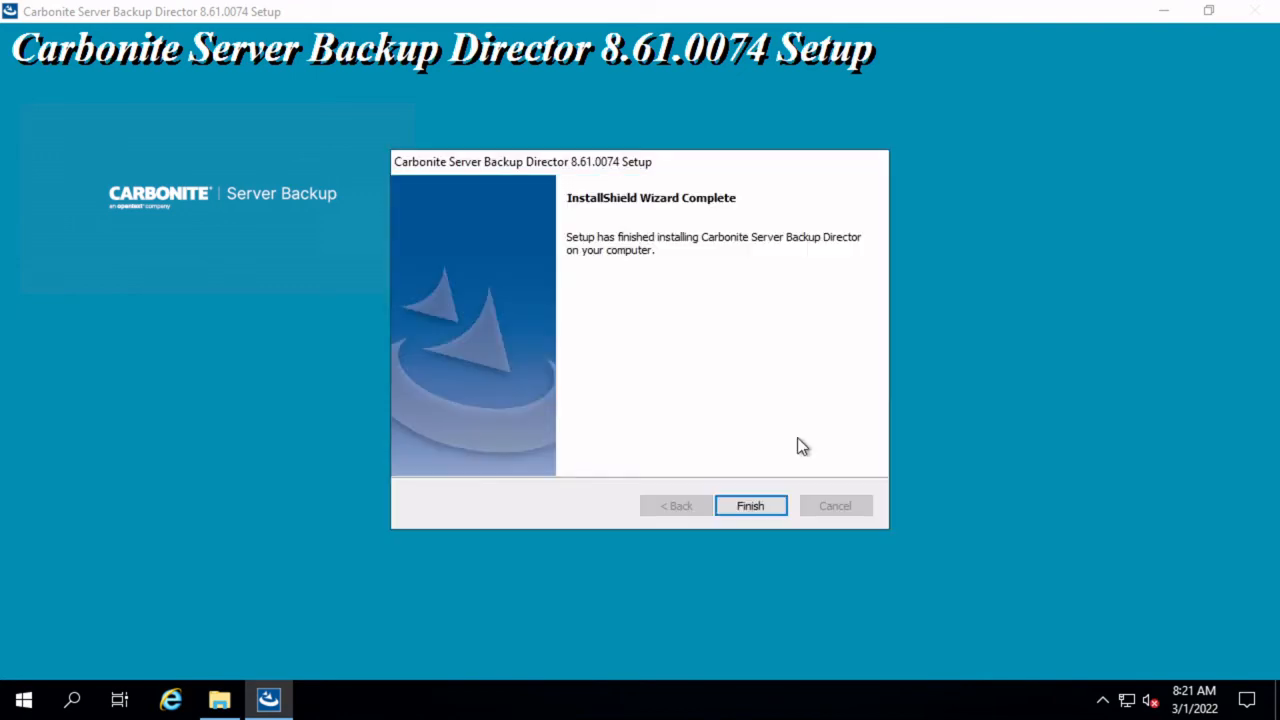
{"action": "left_click", "coordinate": [755, 505]}
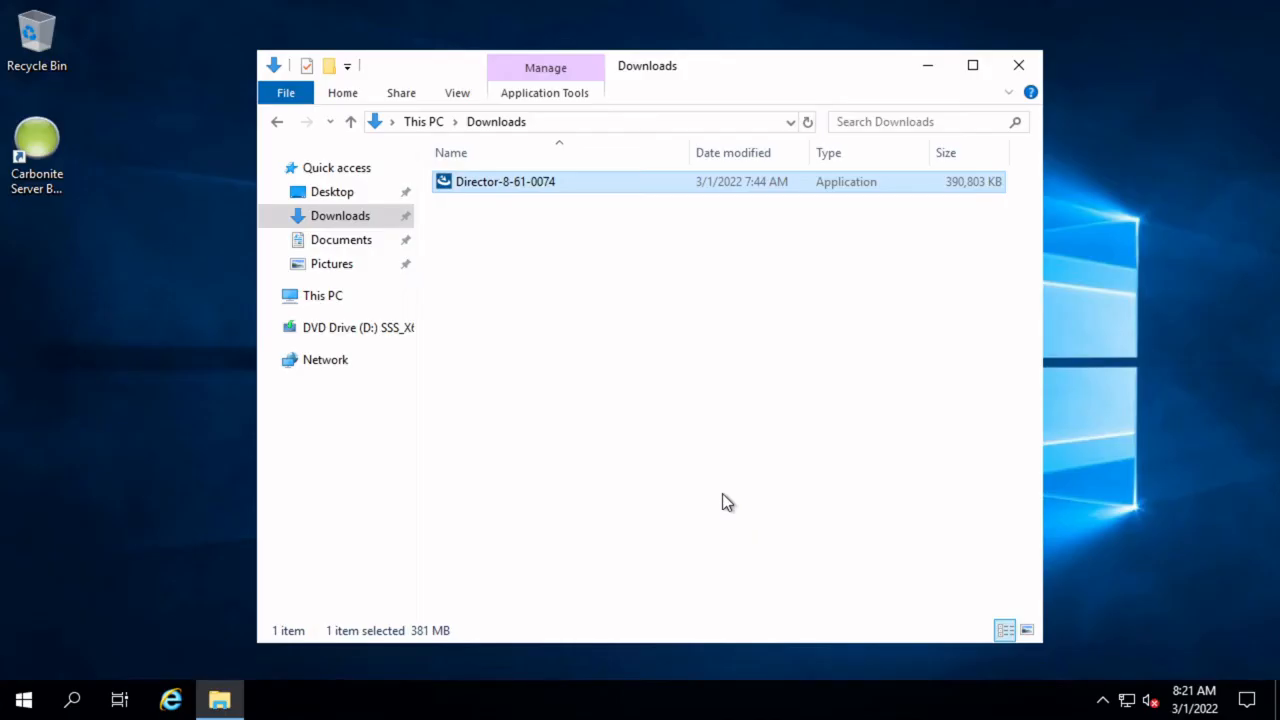
{"action": "left_click", "coordinate": [42, 148]}
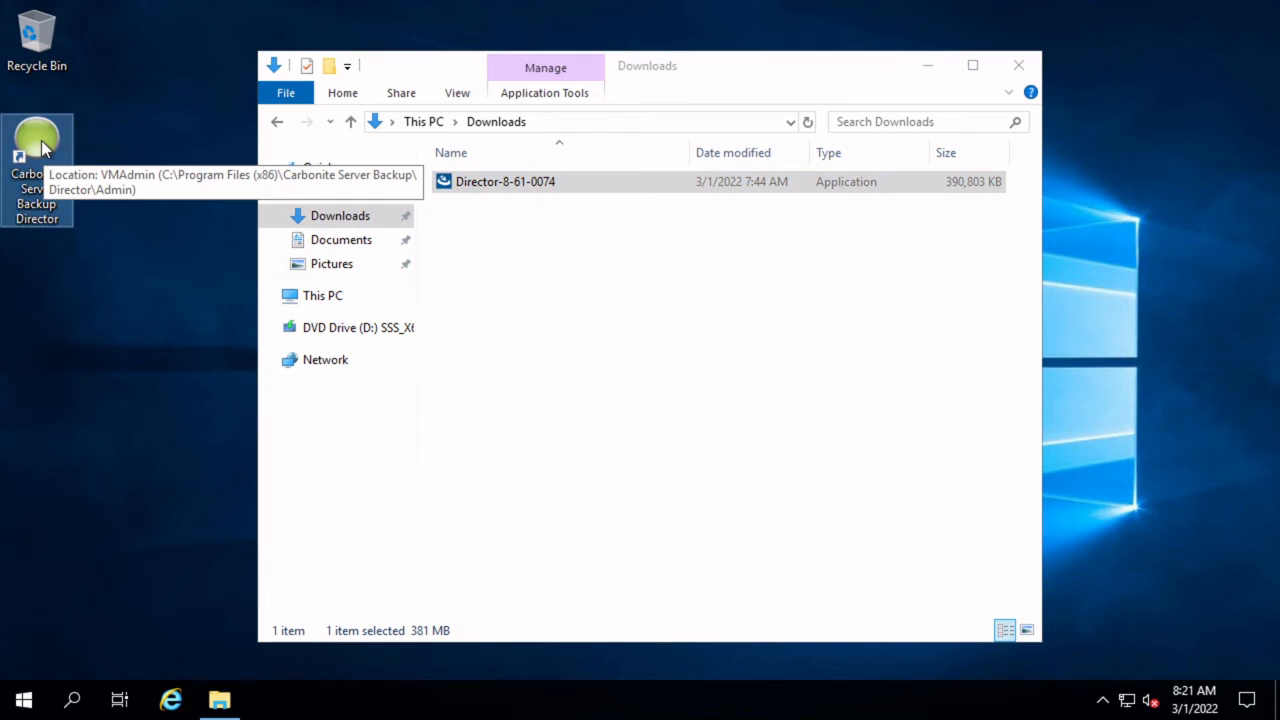
{"action": "double_click", "coordinate": [42, 148]}
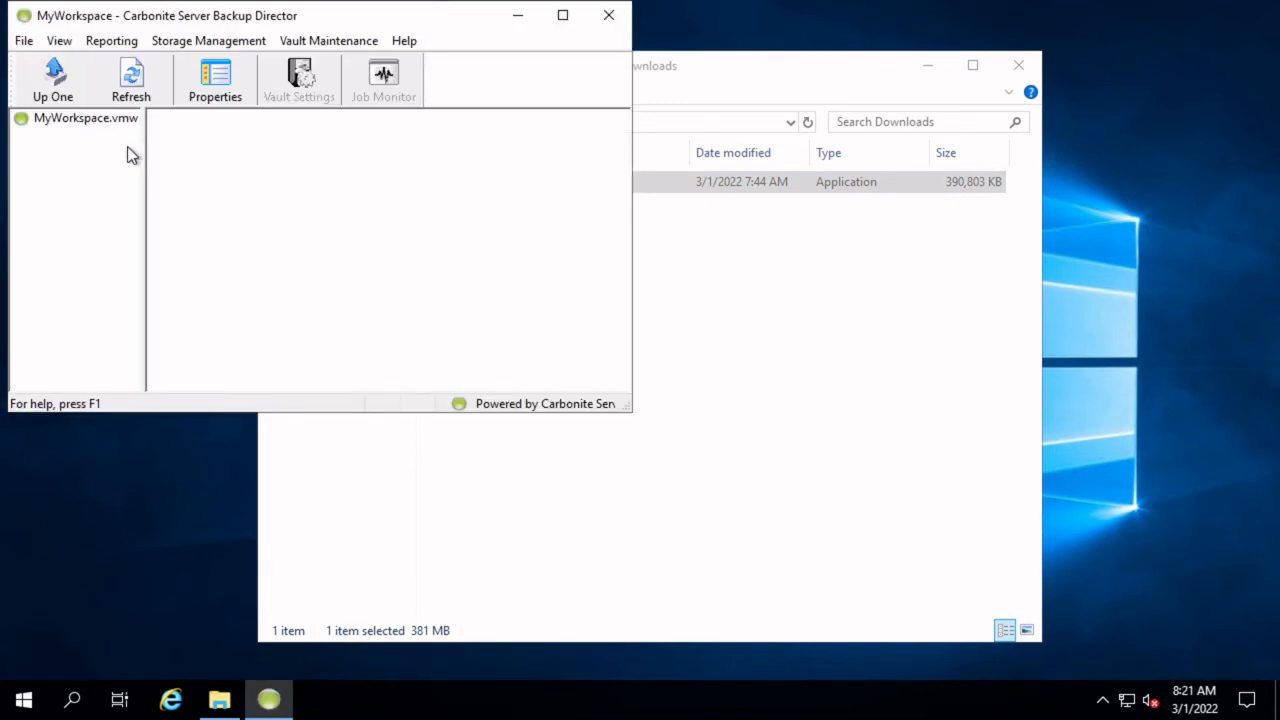
{"action": "left_click", "coordinate": [563, 16]}
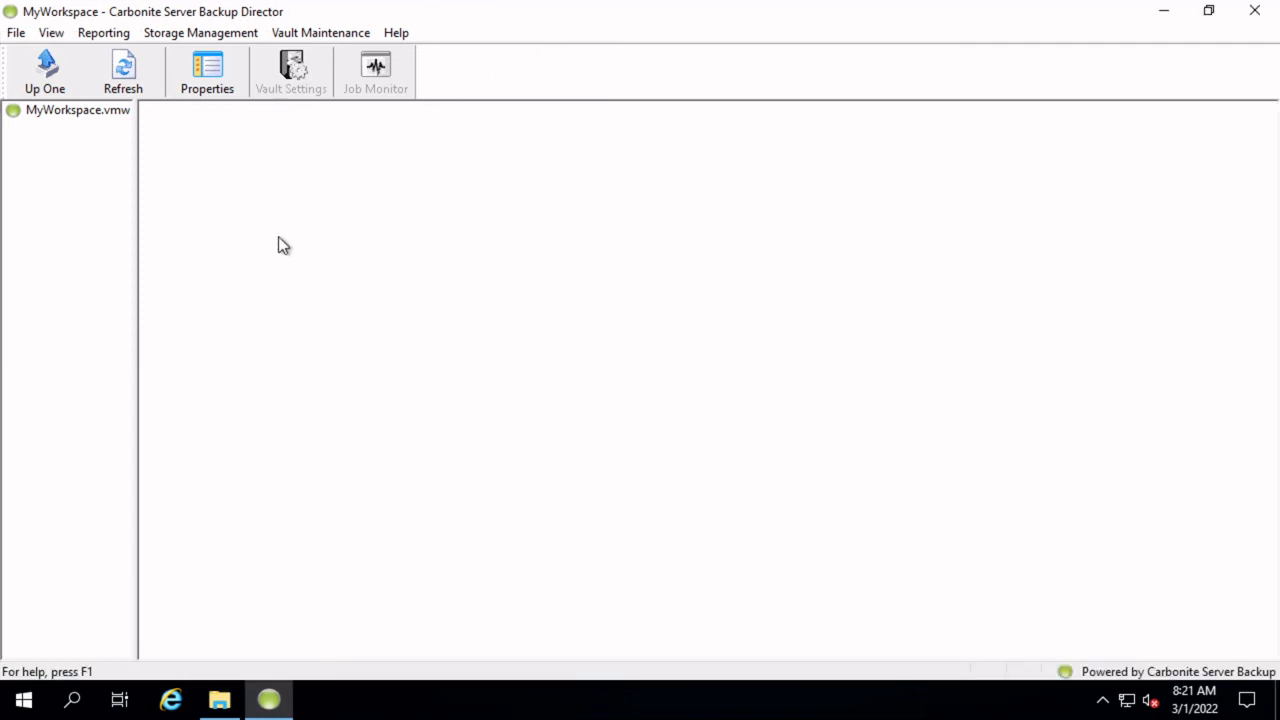
{"action": "left_click_drag", "start_coordinate": [134, 283], "coordinate": [274, 279]}
Step: Start a new vault connection in the MyWorkspace workspace
{"action": "right_click", "coordinate": [77, 112]}
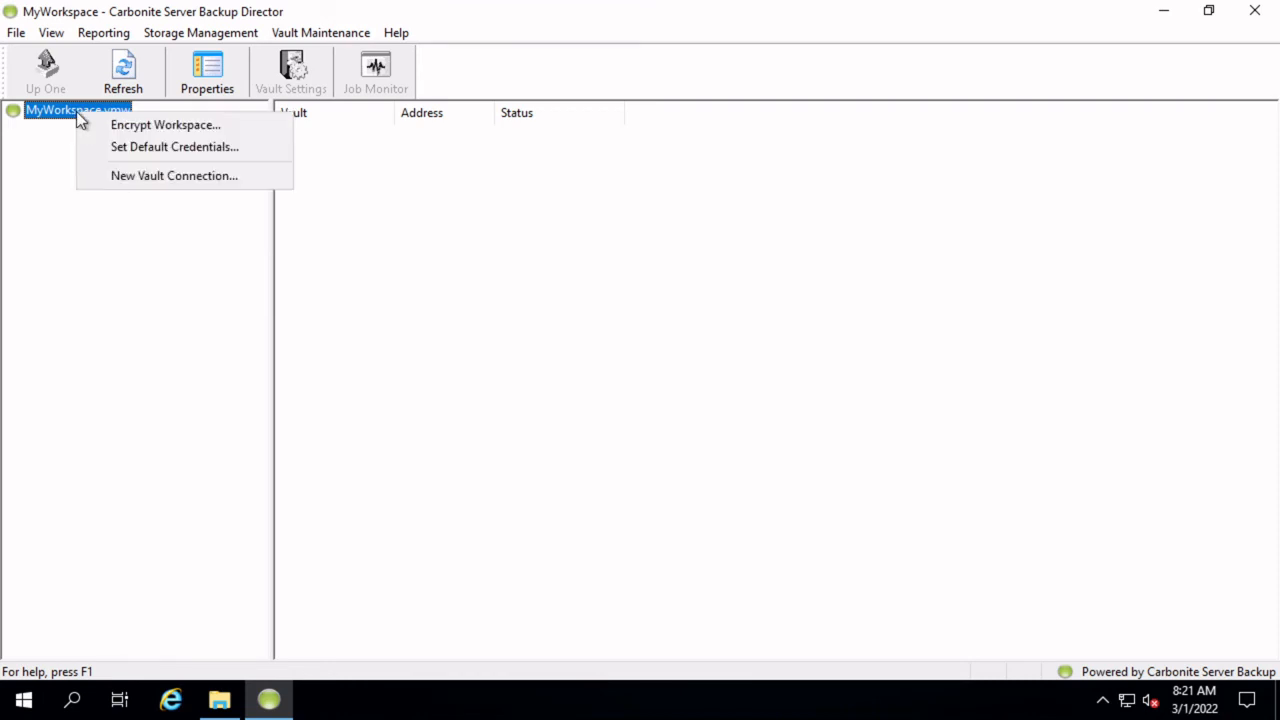
{"action": "left_click", "coordinate": [16, 34]}
{"action": "left_click", "coordinate": [16, 34]}
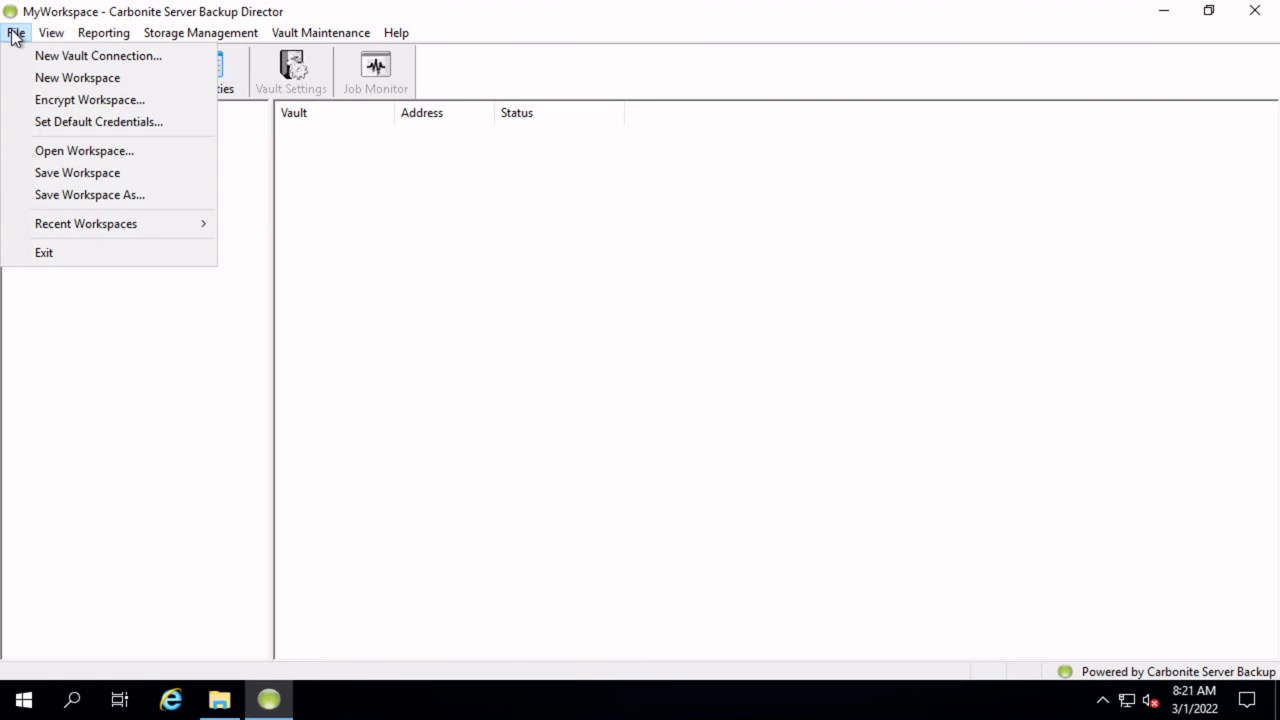
{"action": "left_click", "coordinate": [71, 57]}
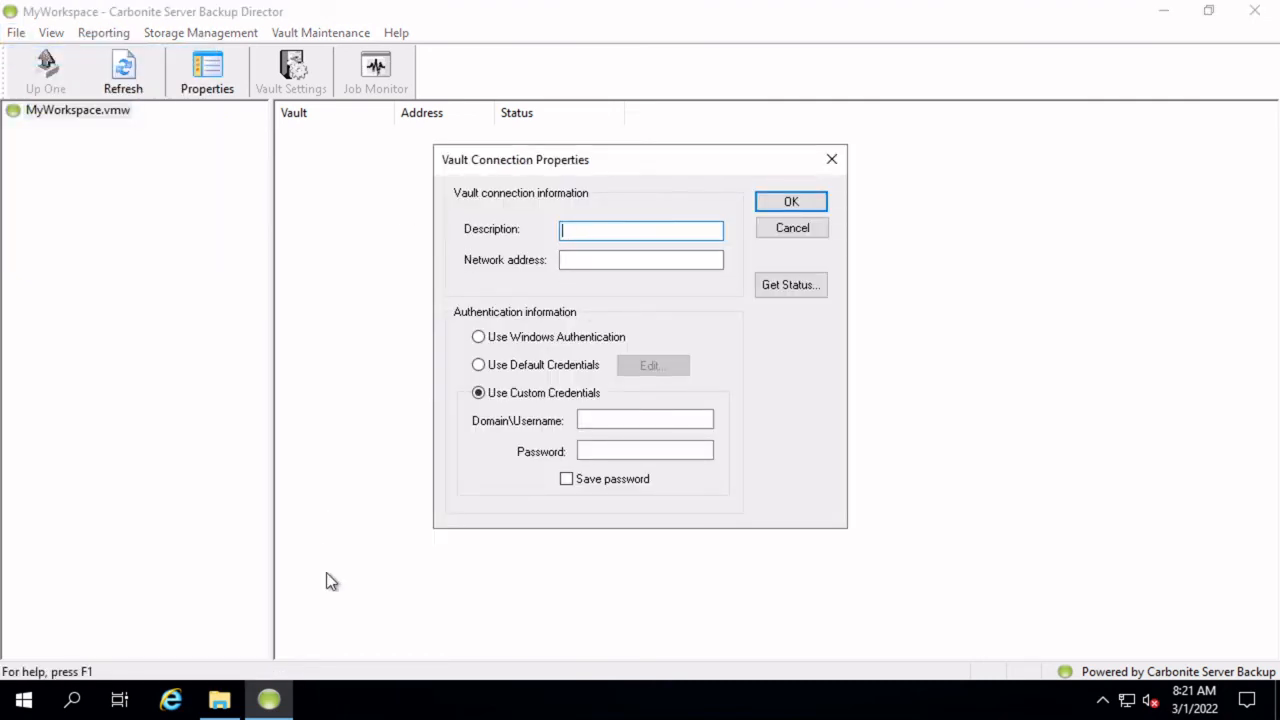
Step: Open Windows PowerShell, run the hostname command, and copy the server name it returns
{"action": "left_click", "coordinate": [24, 704]}
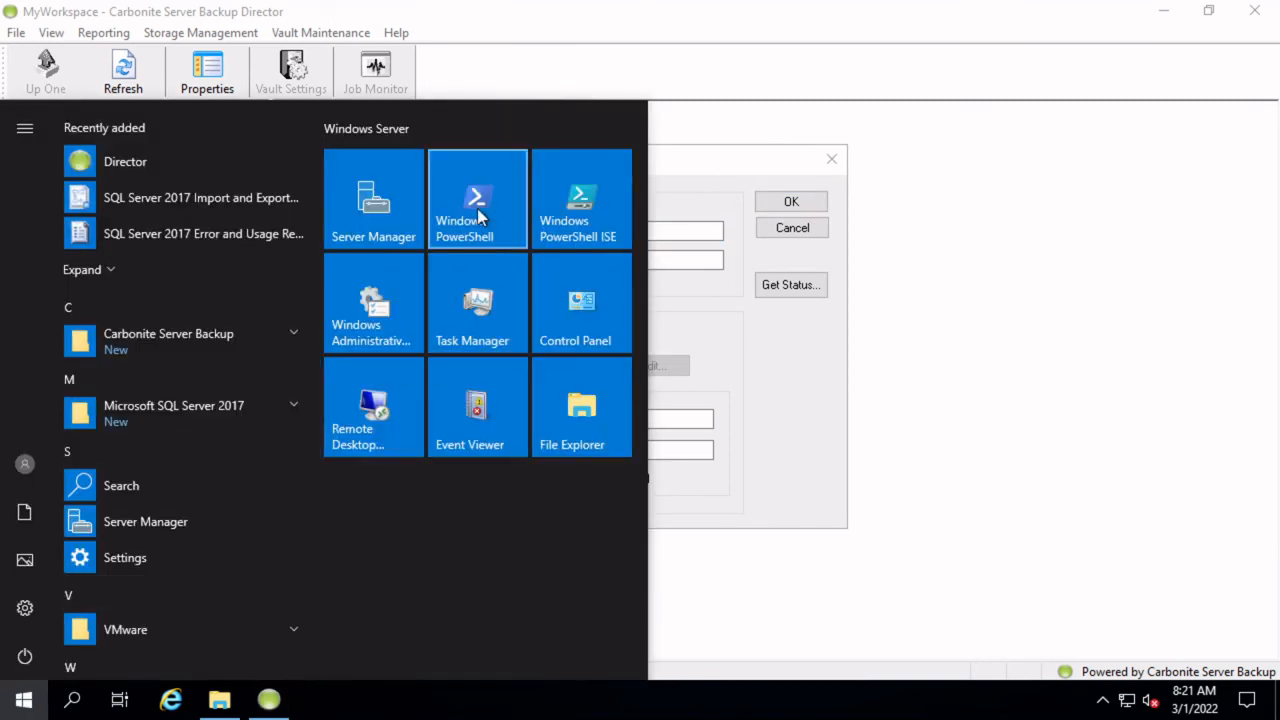
{"action": "left_click", "coordinate": [477, 208]}
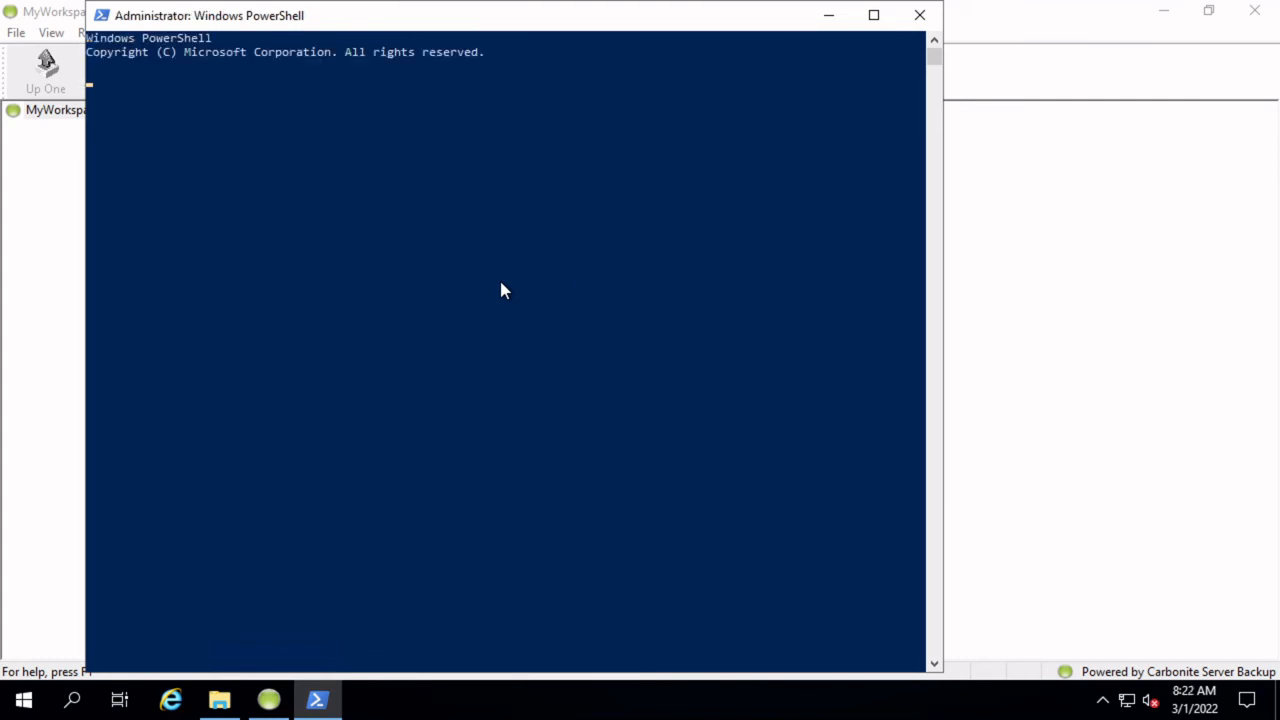
{"action": "type", "text": "hostname"}
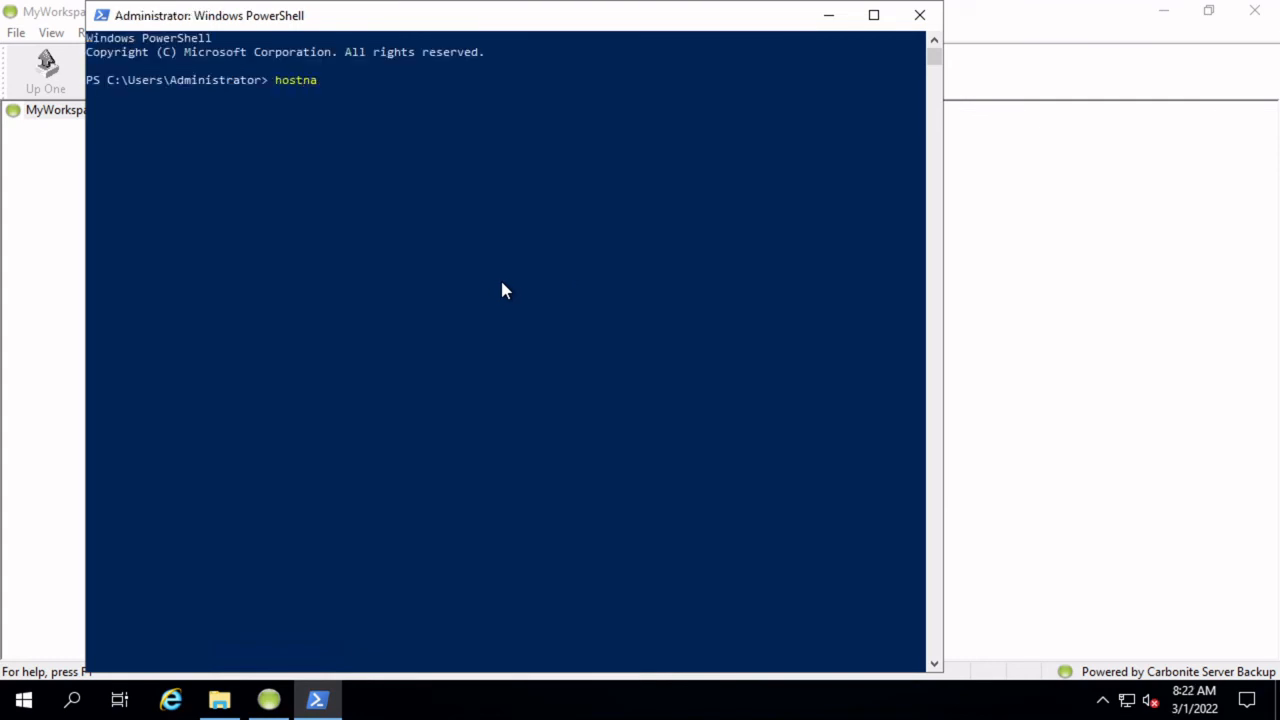
{"action": "key", "text": "Return"}
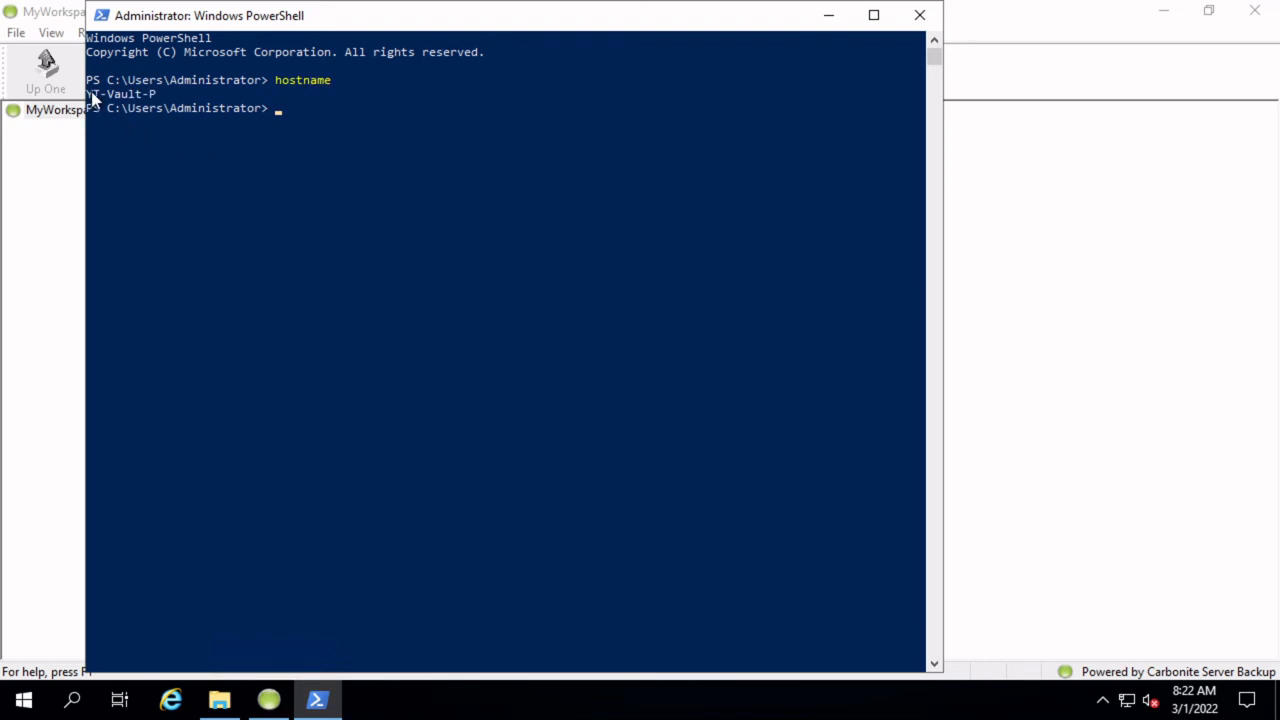
{"action": "left_click_drag", "start_coordinate": [89, 94], "coordinate": [114, 96]}
{"action": "left_click_drag", "start_coordinate": [149, 97], "coordinate": [153, 99]}
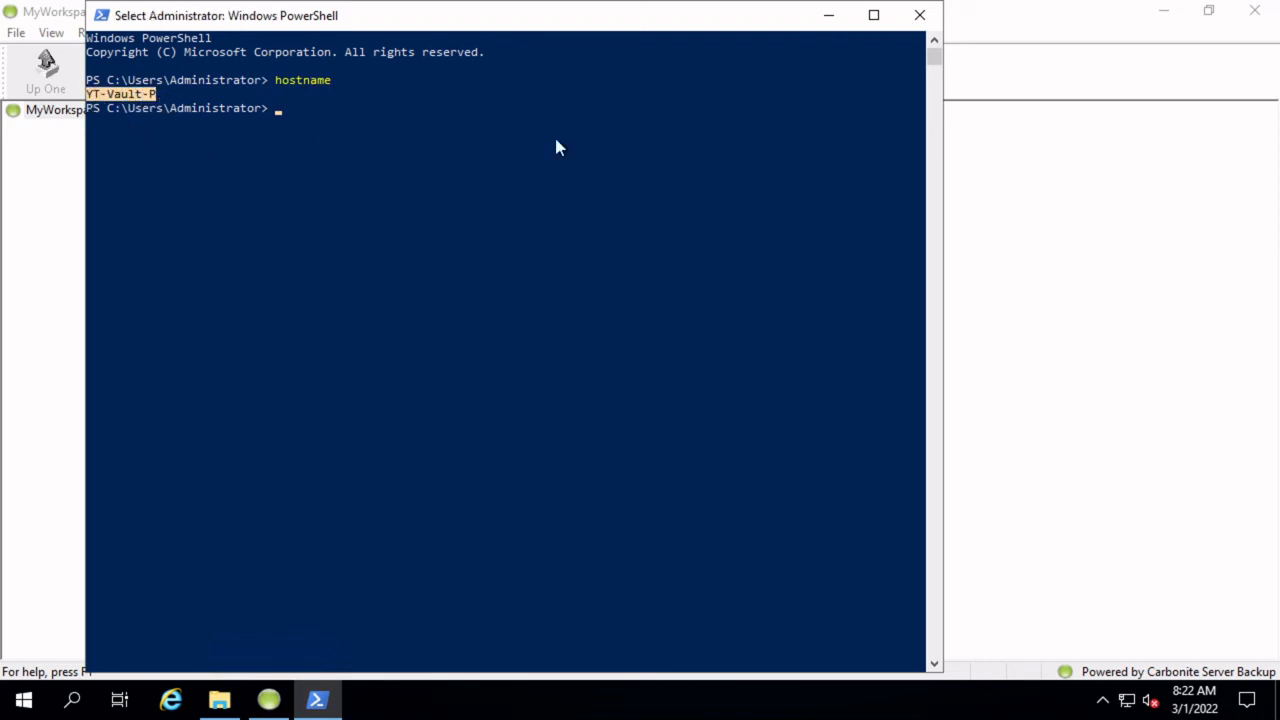
Step: Back in the Director's vault connection properties, enter YT-Vault-P as both the description and the network address
{"action": "left_click", "coordinate": [829, 15]}
{"action": "left_click", "coordinate": [628, 262]}
{"action": "key", "text": "ctrl+v"}
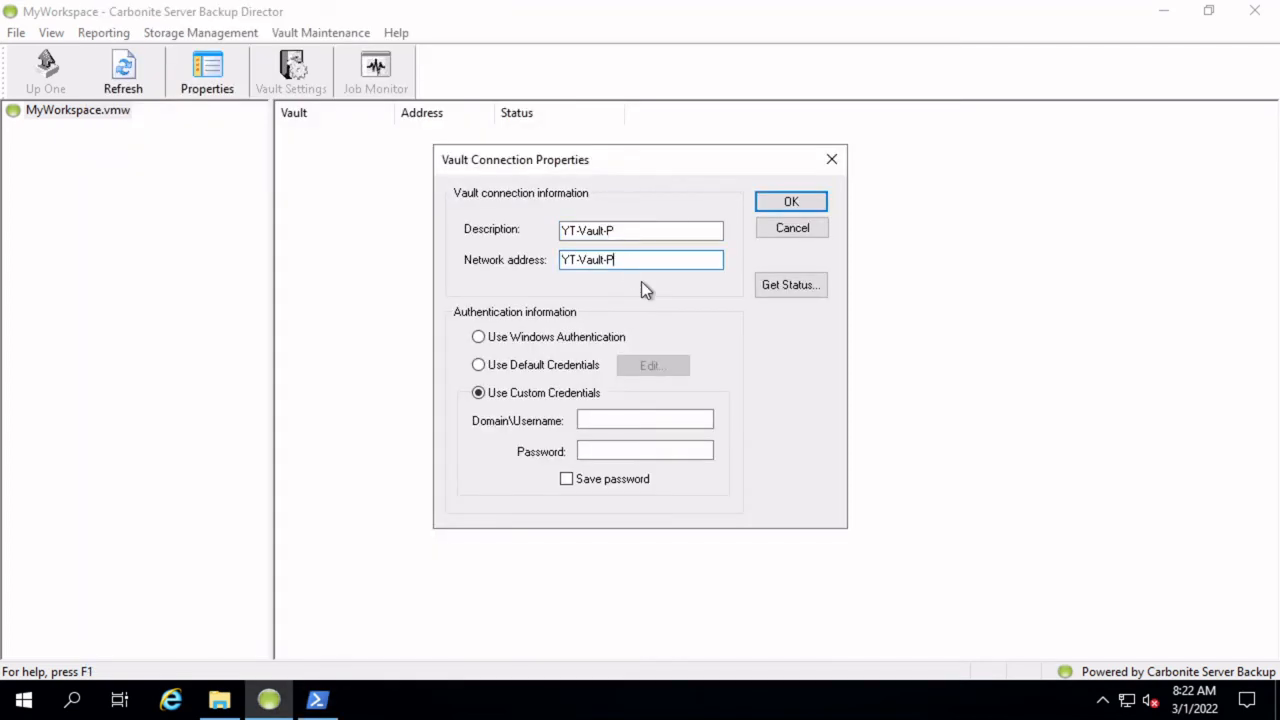
Step: Set the vault connection to use Windows Authentication, check the vault's status, and confirm the connection
{"action": "left_click", "coordinate": [550, 340]}
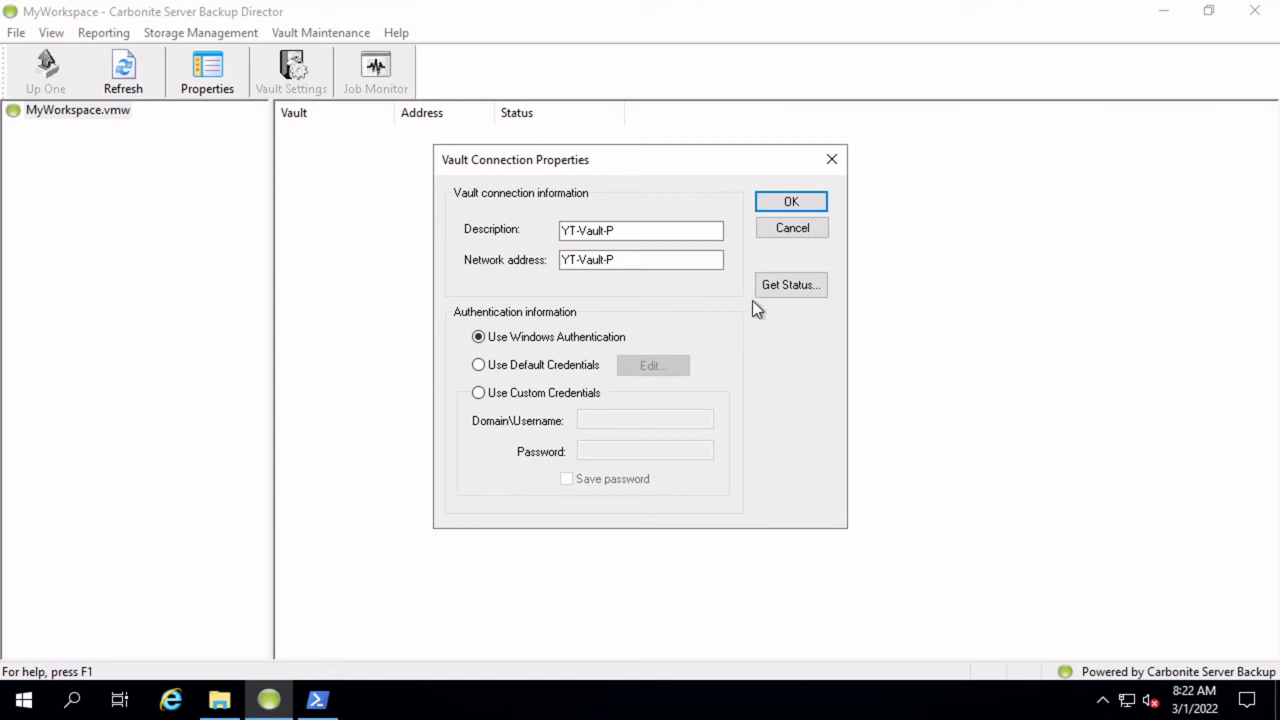
{"action": "left_click", "coordinate": [779, 288]}
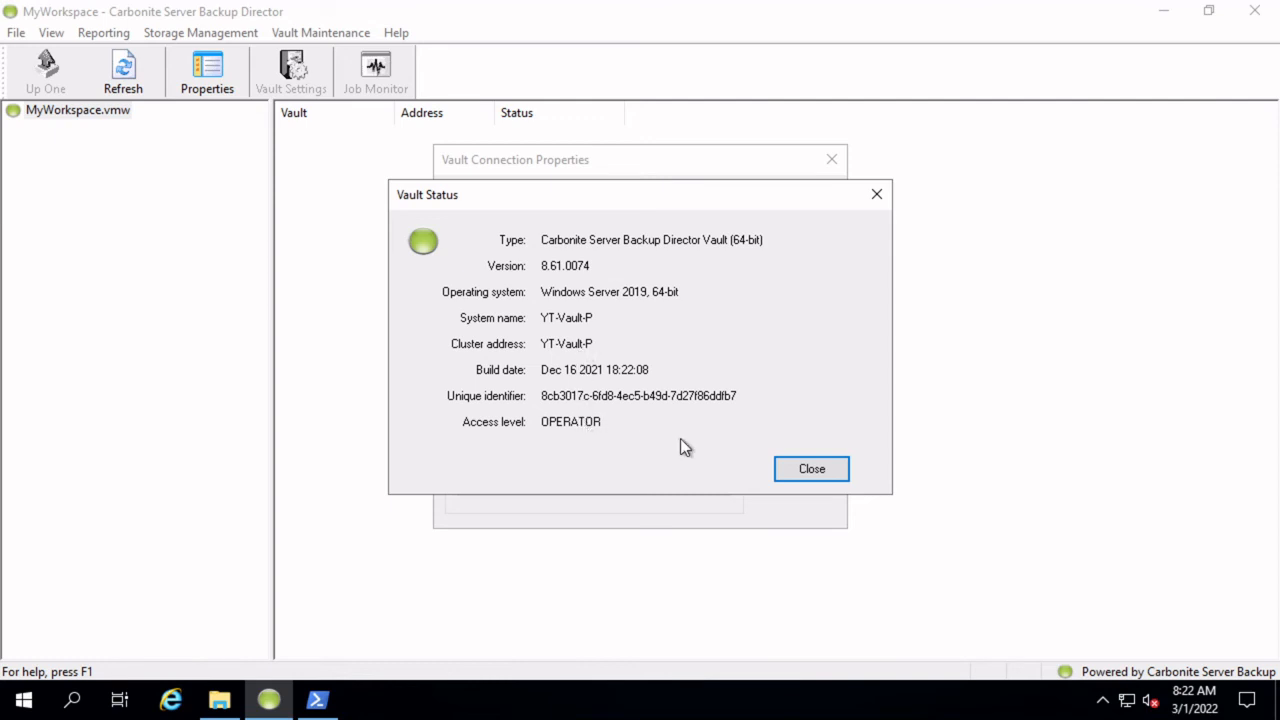
{"action": "left_click", "coordinate": [796, 471]}
{"action": "left_click", "coordinate": [778, 203]}
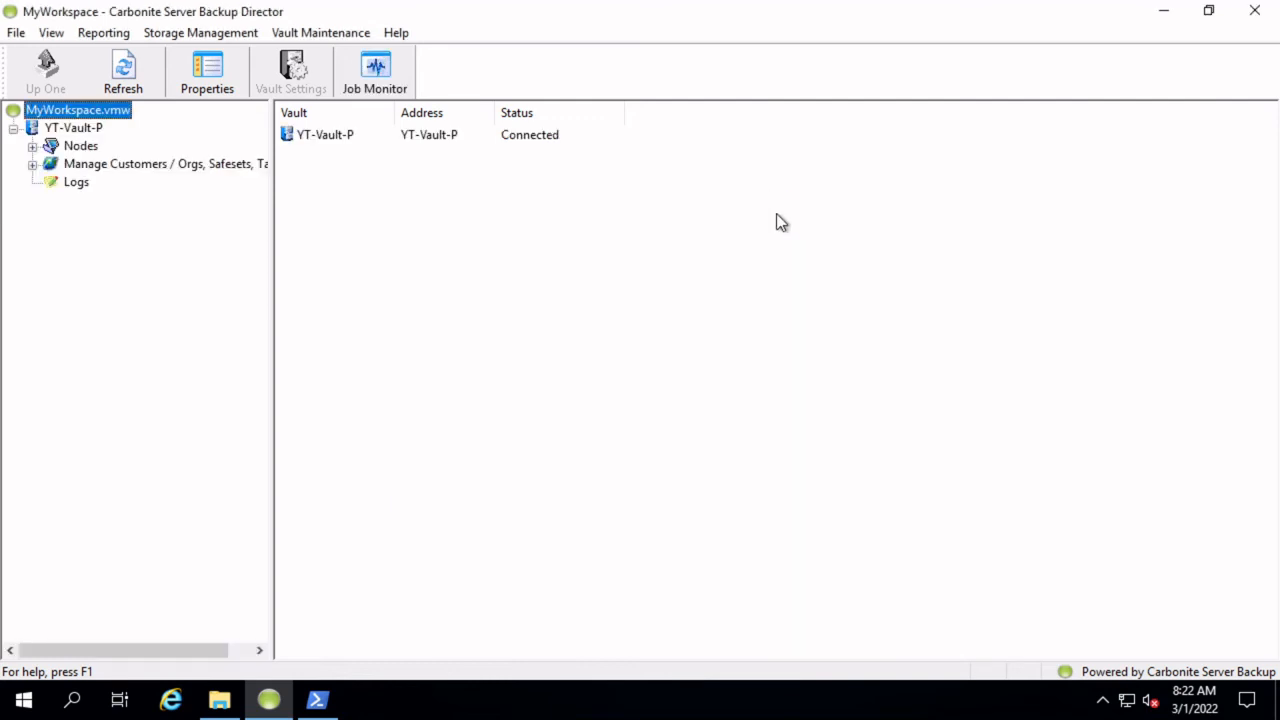
Step: Select the YT-Vault-P vault in the tree and save the workspace
{"action": "left_click", "coordinate": [78, 126]}
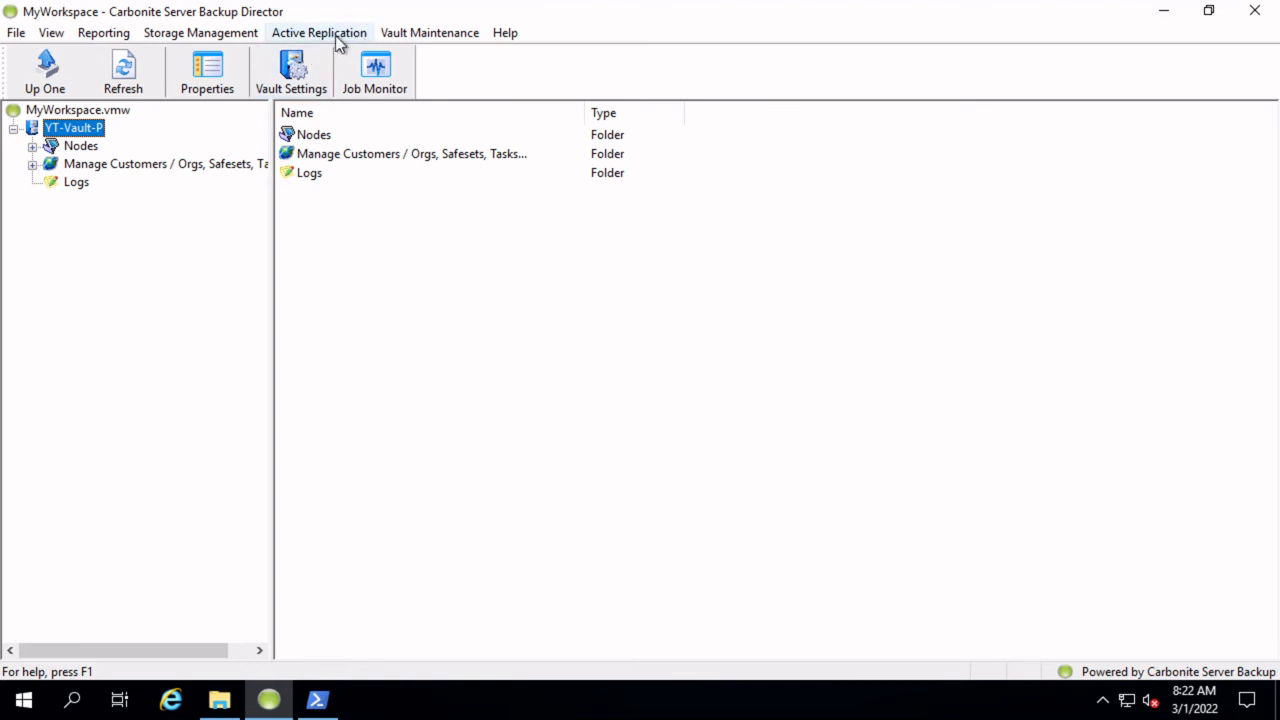
{"action": "left_click", "coordinate": [18, 35]}
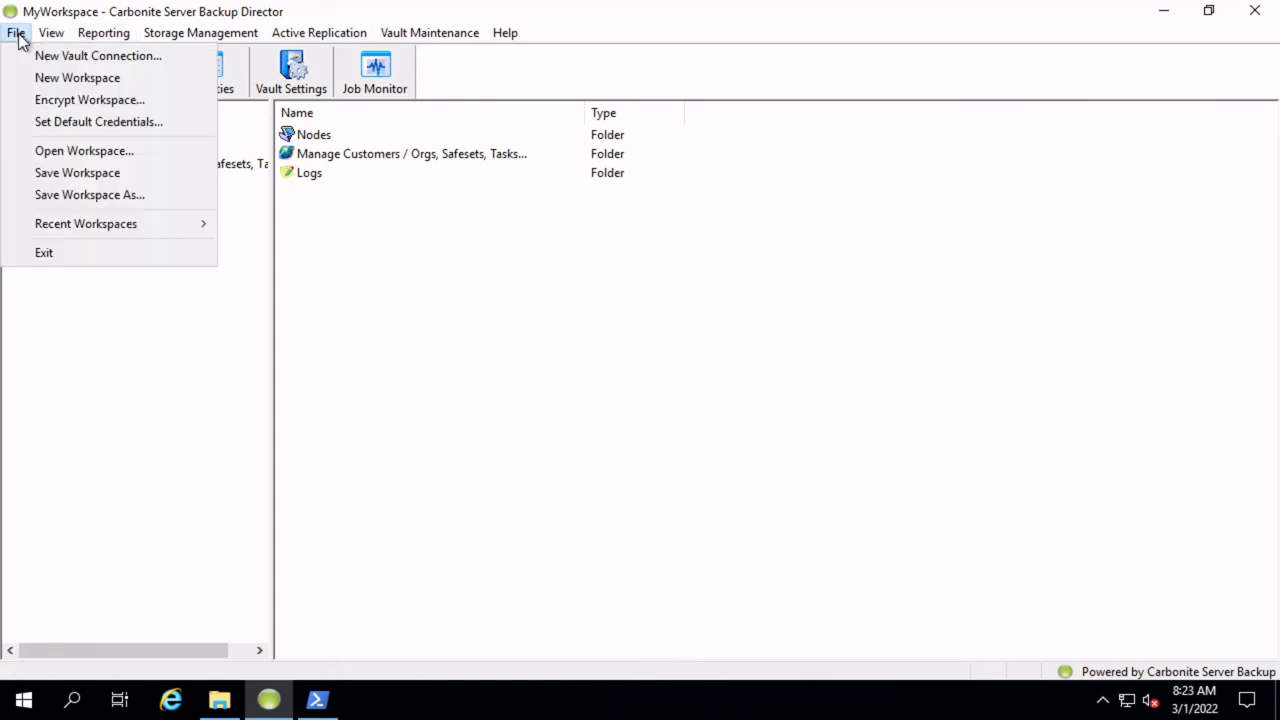
{"action": "left_click", "coordinate": [66, 173]}
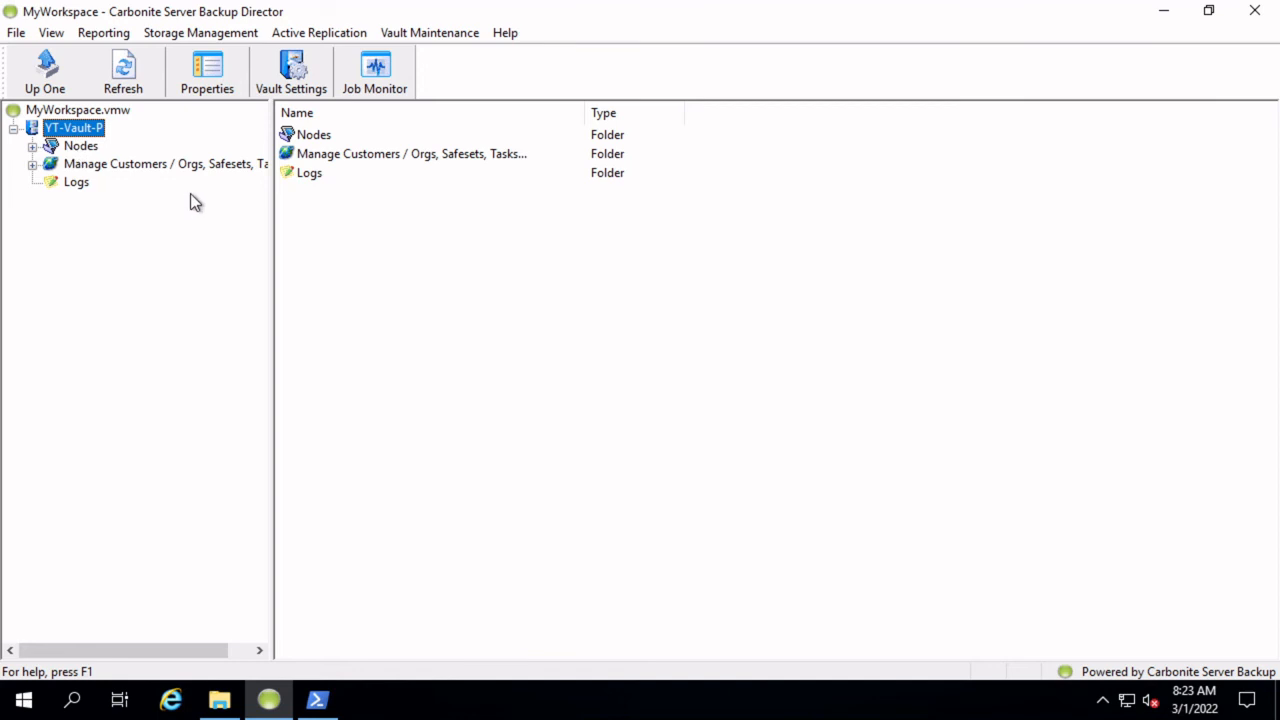
Step: Open license management in the YT-Vault-P vault settings and try to activate the listed license online
{"action": "left_click", "coordinate": [297, 80]}
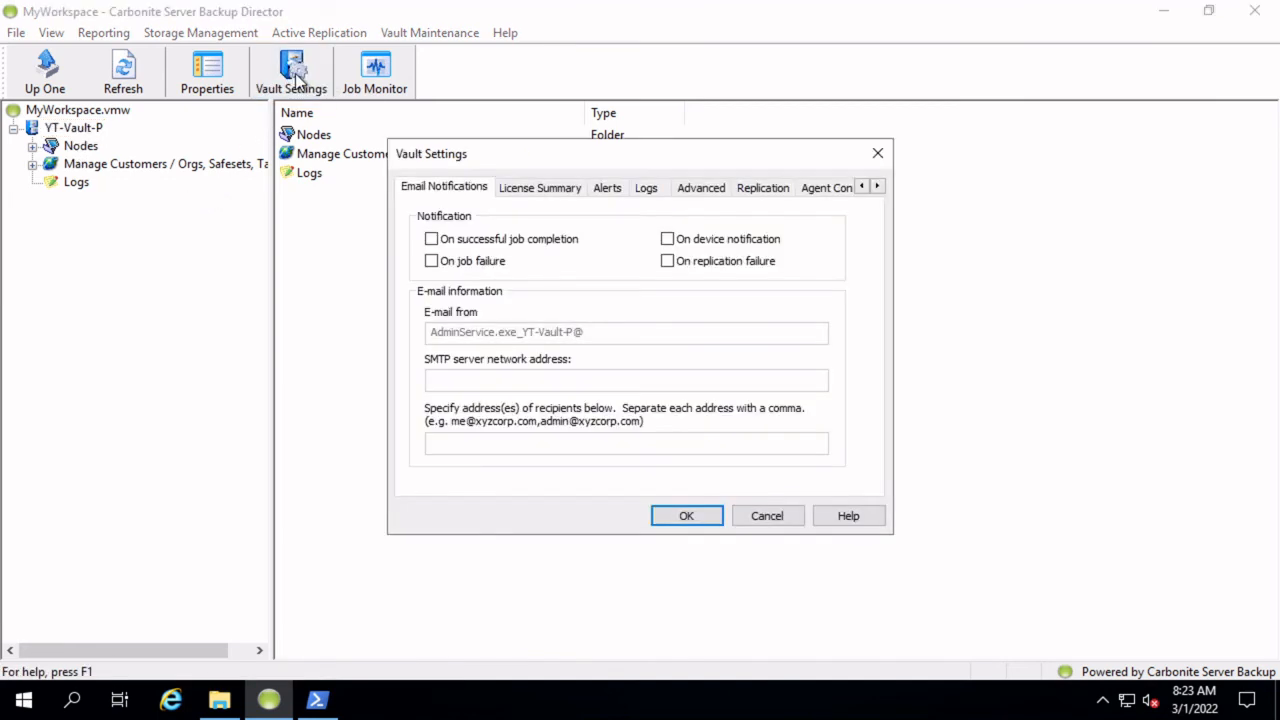
{"action": "left_click", "coordinate": [543, 192]}
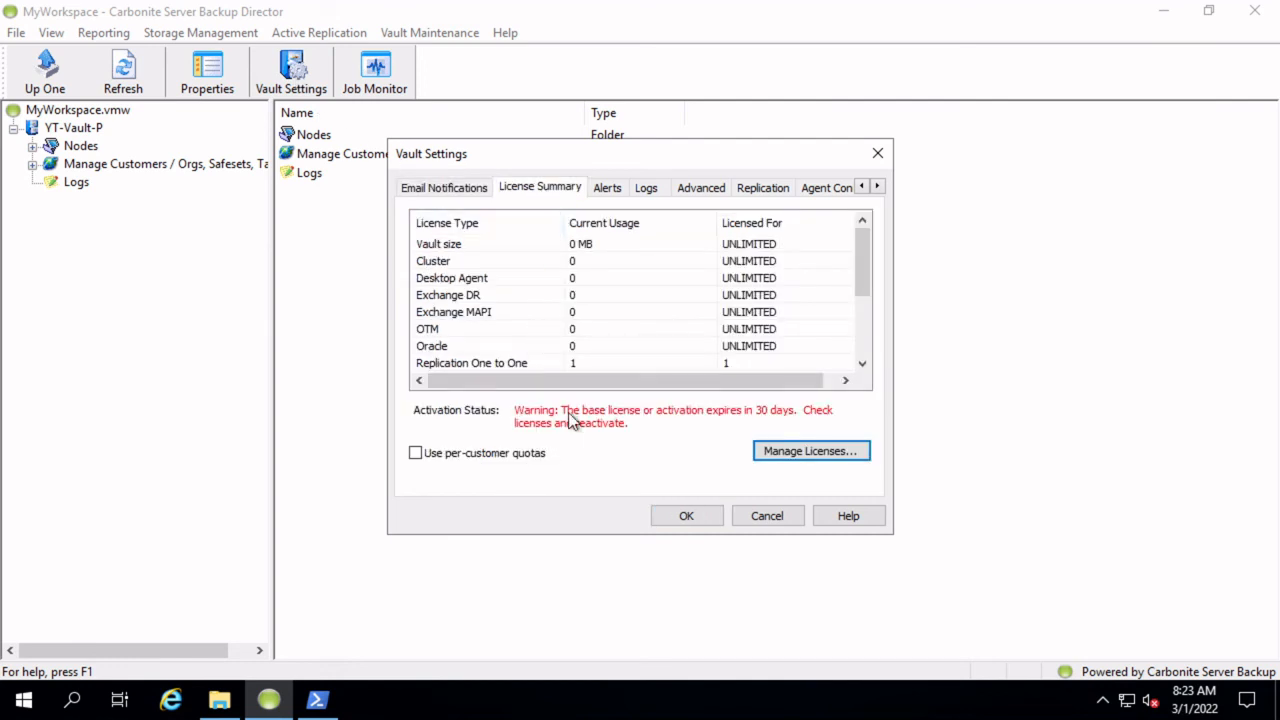
{"action": "left_click", "coordinate": [798, 452]}
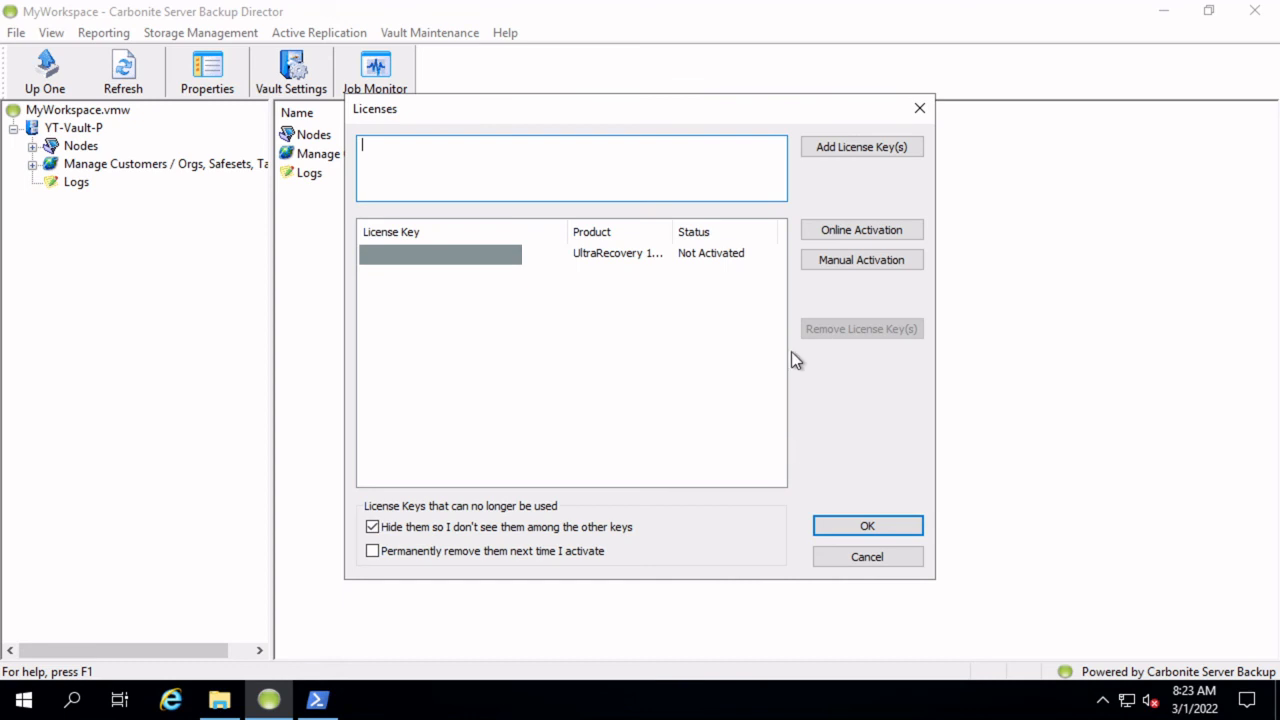
{"action": "left_click", "coordinate": [849, 229]}
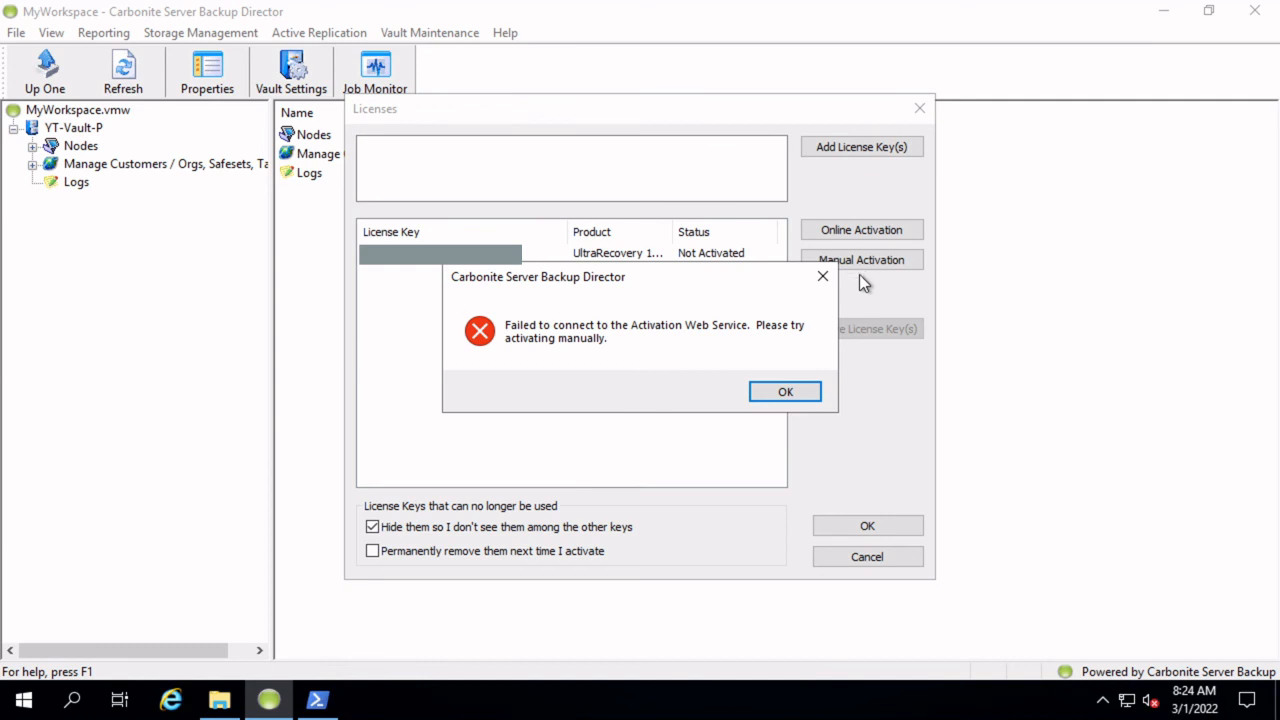
{"action": "left_click", "coordinate": [806, 392]}
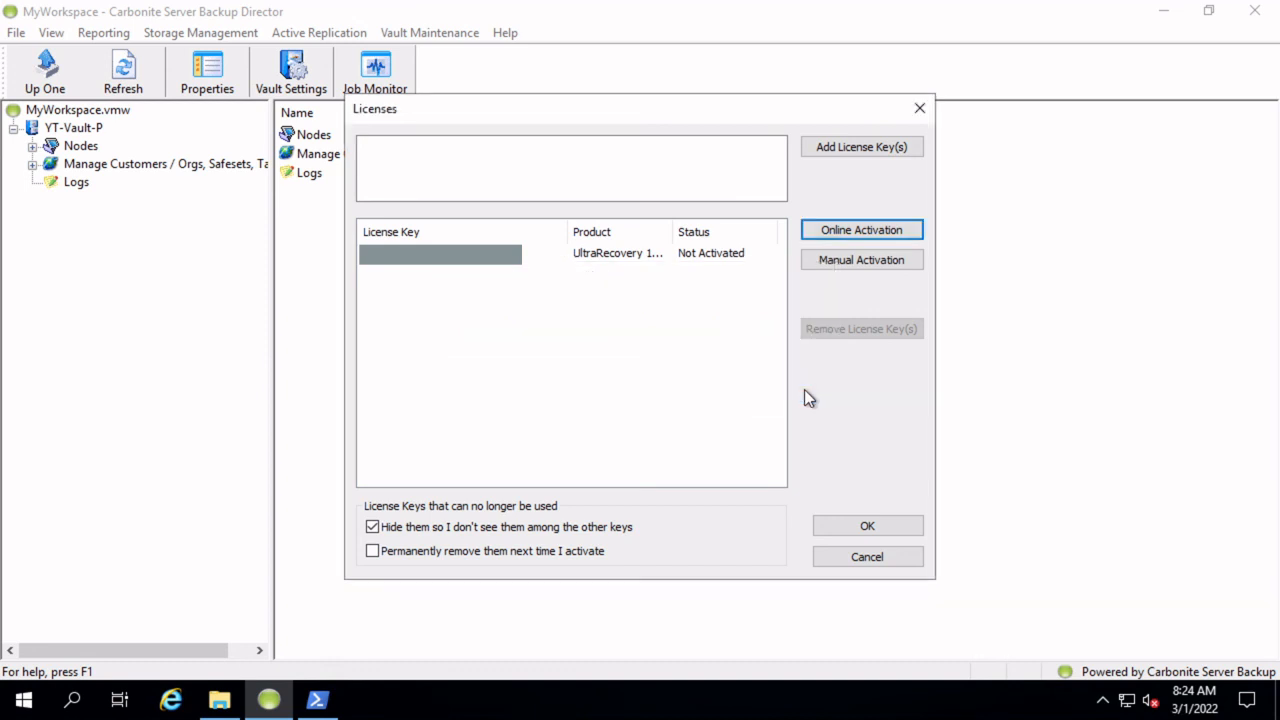
Step: Start manual activation without an existing activation code and copy the generated activation request to the clipboard
{"action": "left_click", "coordinate": [846, 262]}
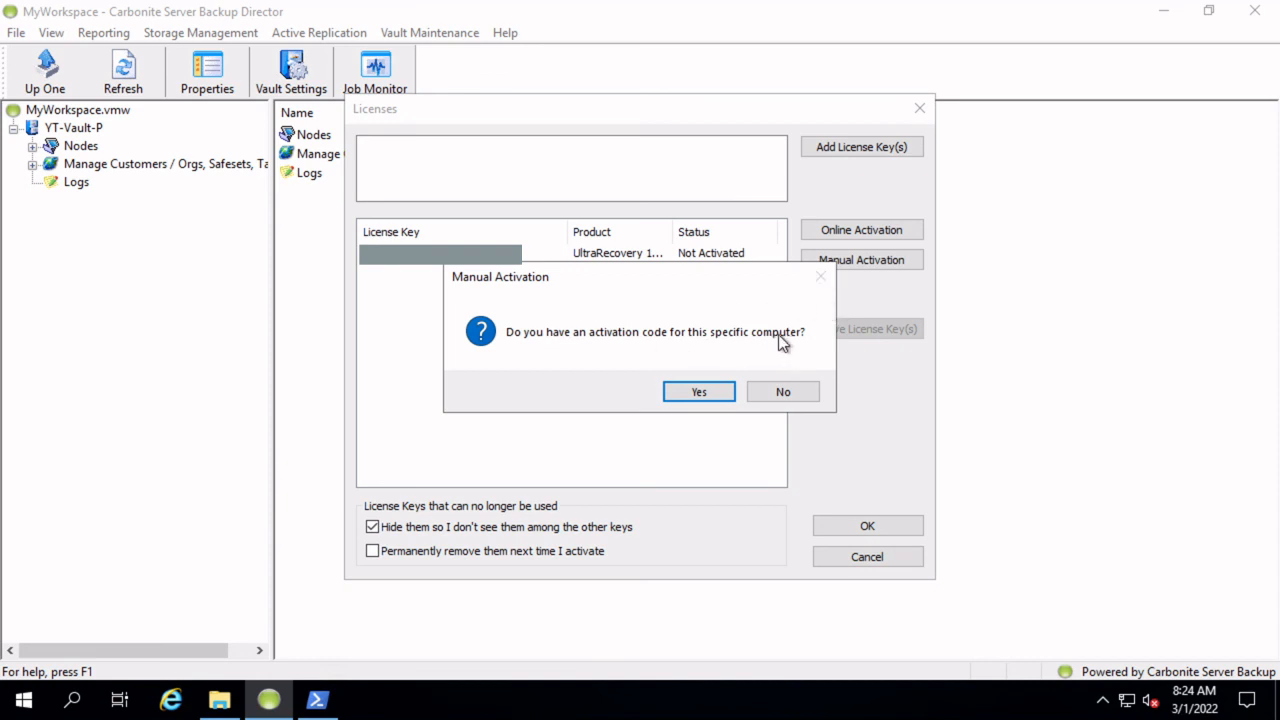
{"action": "left_click", "coordinate": [779, 391]}
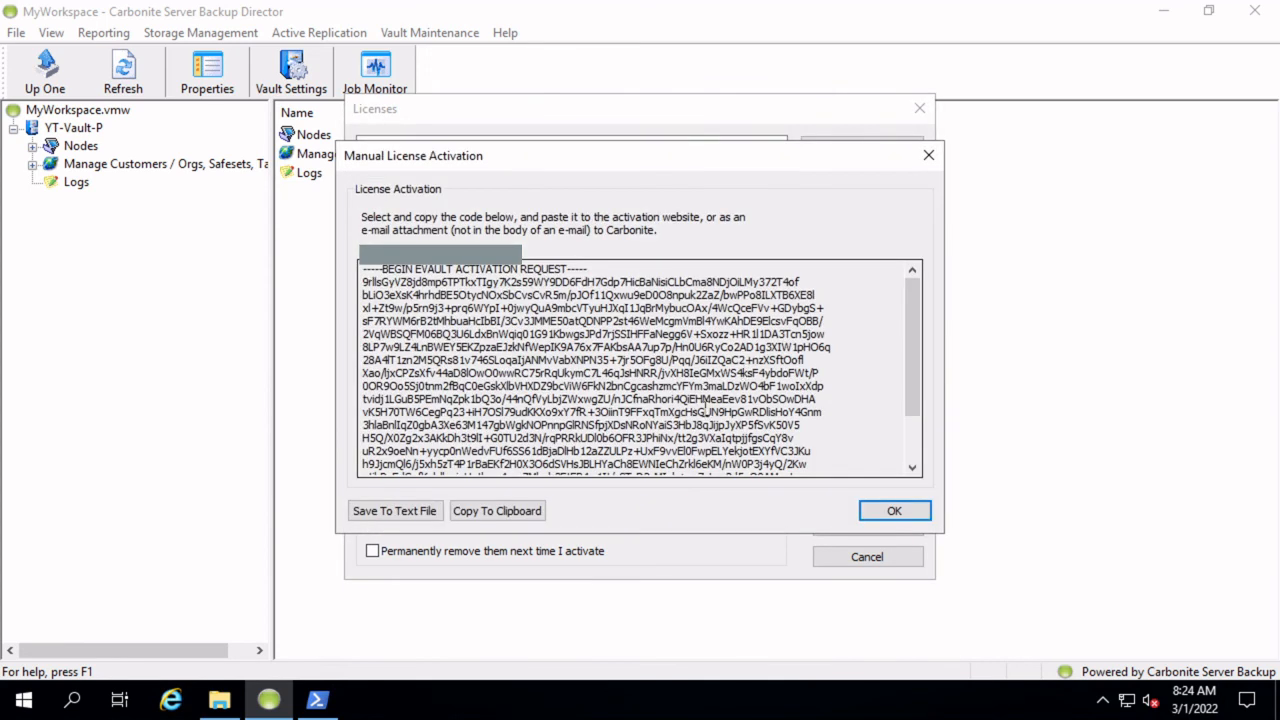
{"action": "left_click", "coordinate": [500, 511]}
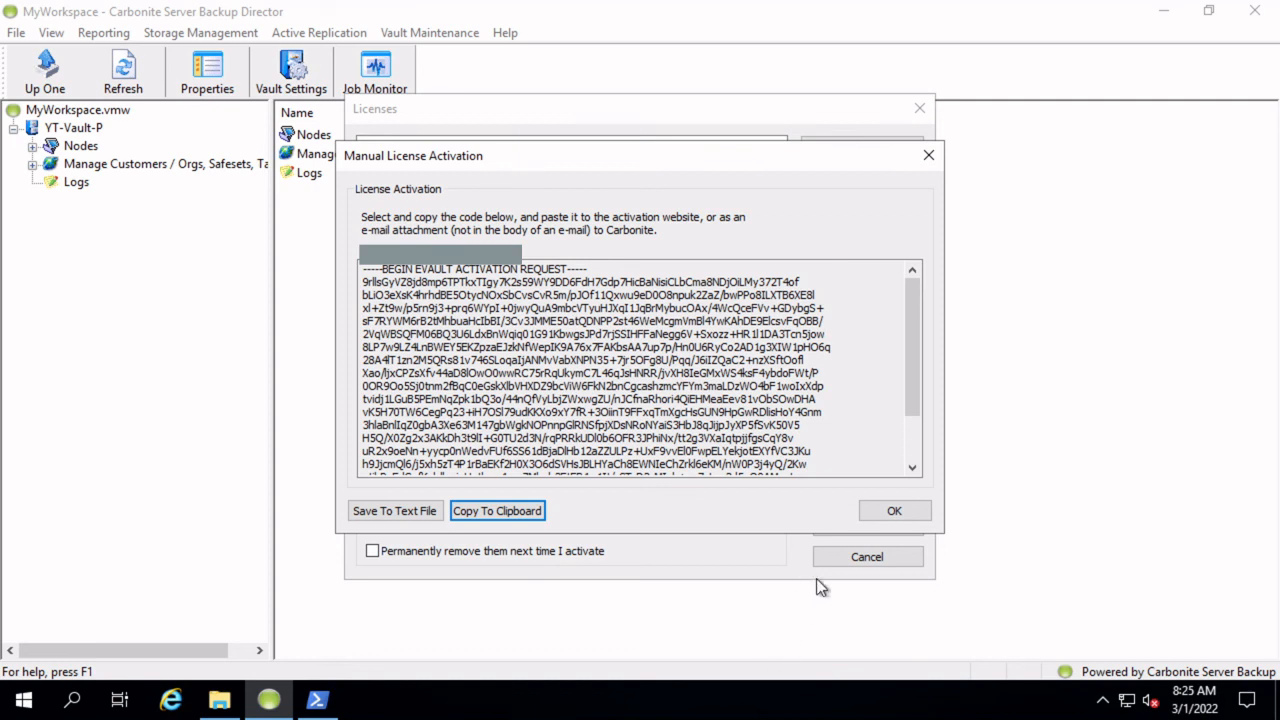
{"action": "left_click", "coordinate": [873, 515]}
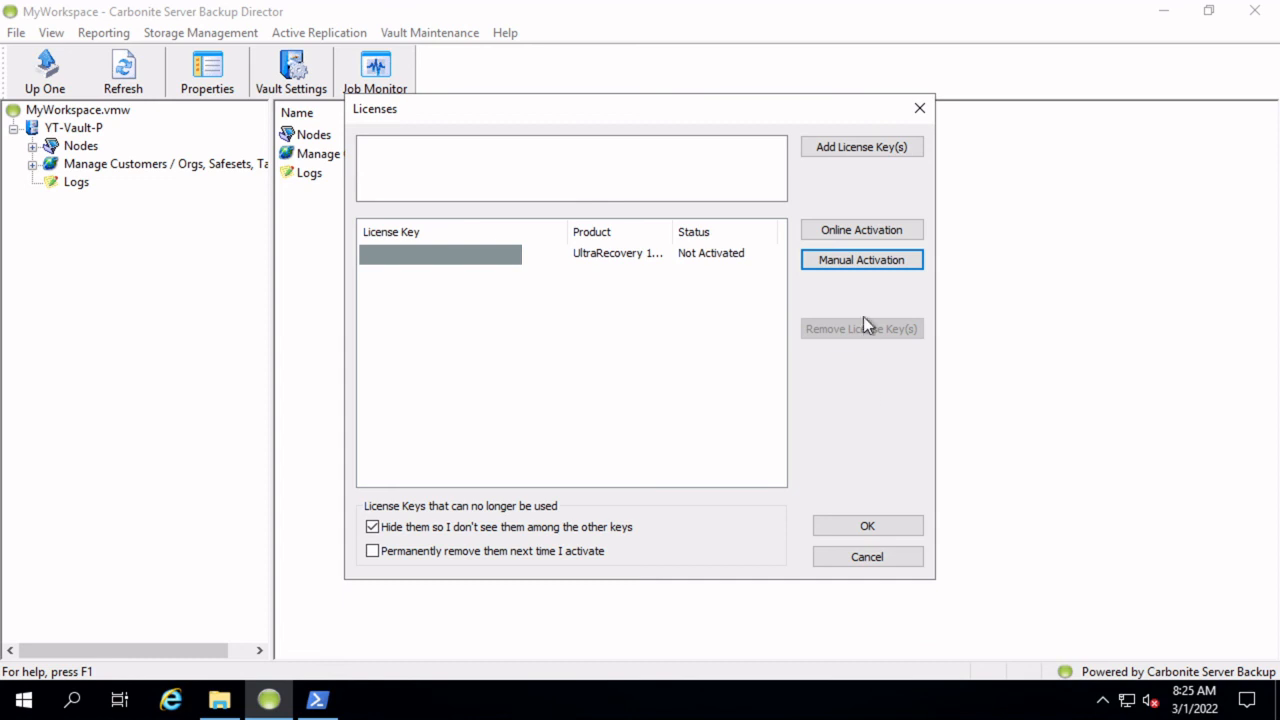
Step: Manually activate the license by pasting the activation code for this computer, and confirm the licenses and vault settings
{"action": "left_click", "coordinate": [862, 262]}
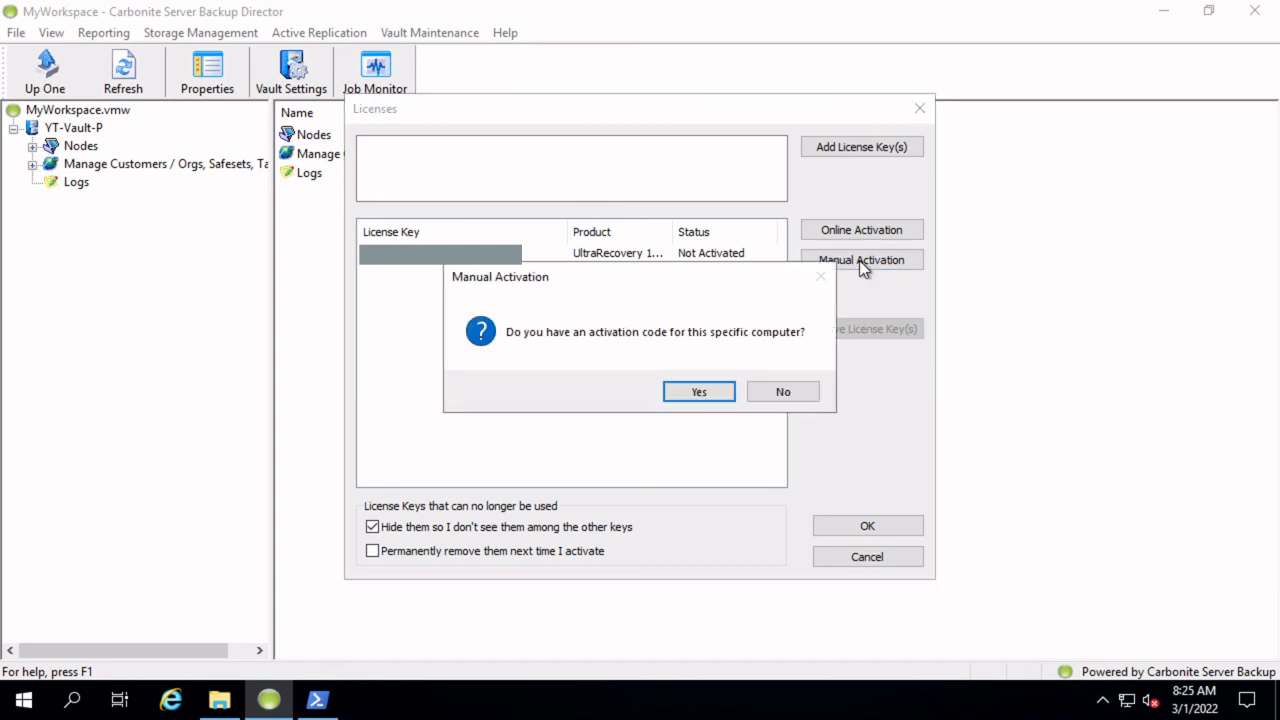
{"action": "left_click", "coordinate": [700, 391]}
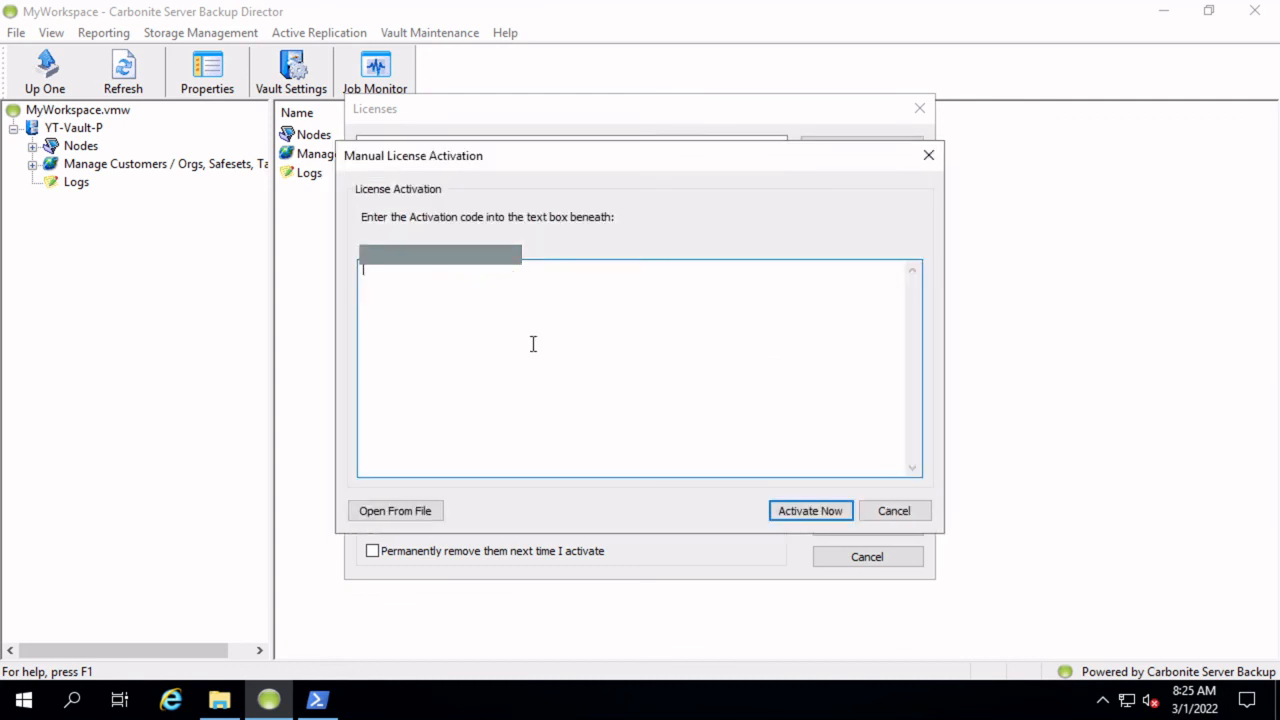
{"action": "key", "text": "ctrl+v"}
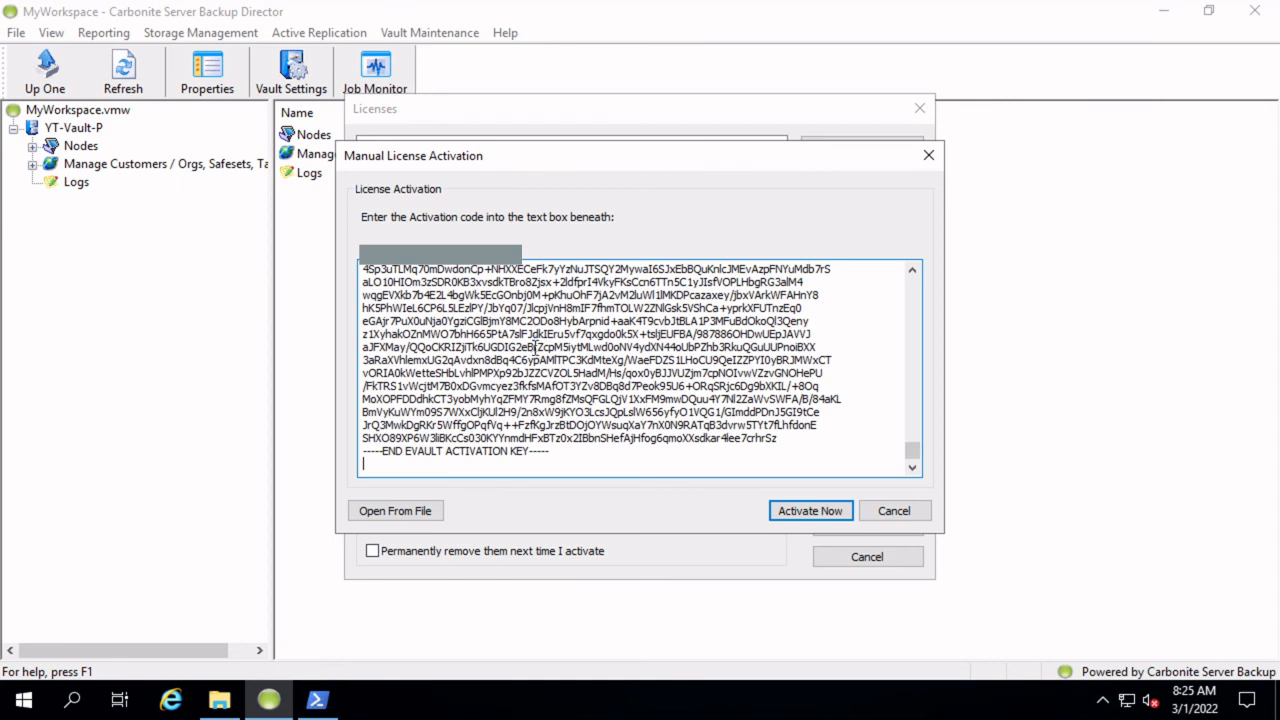
{"action": "left_click", "coordinate": [809, 514]}
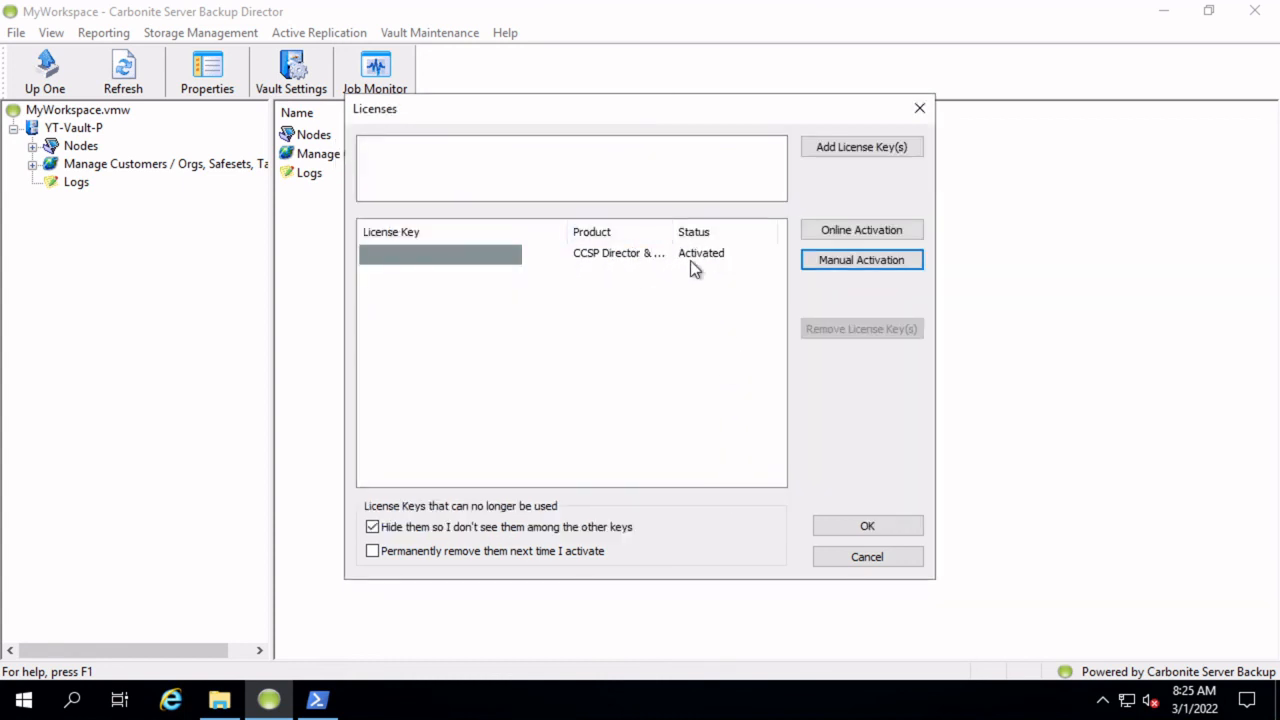
{"action": "left_click", "coordinate": [867, 528]}
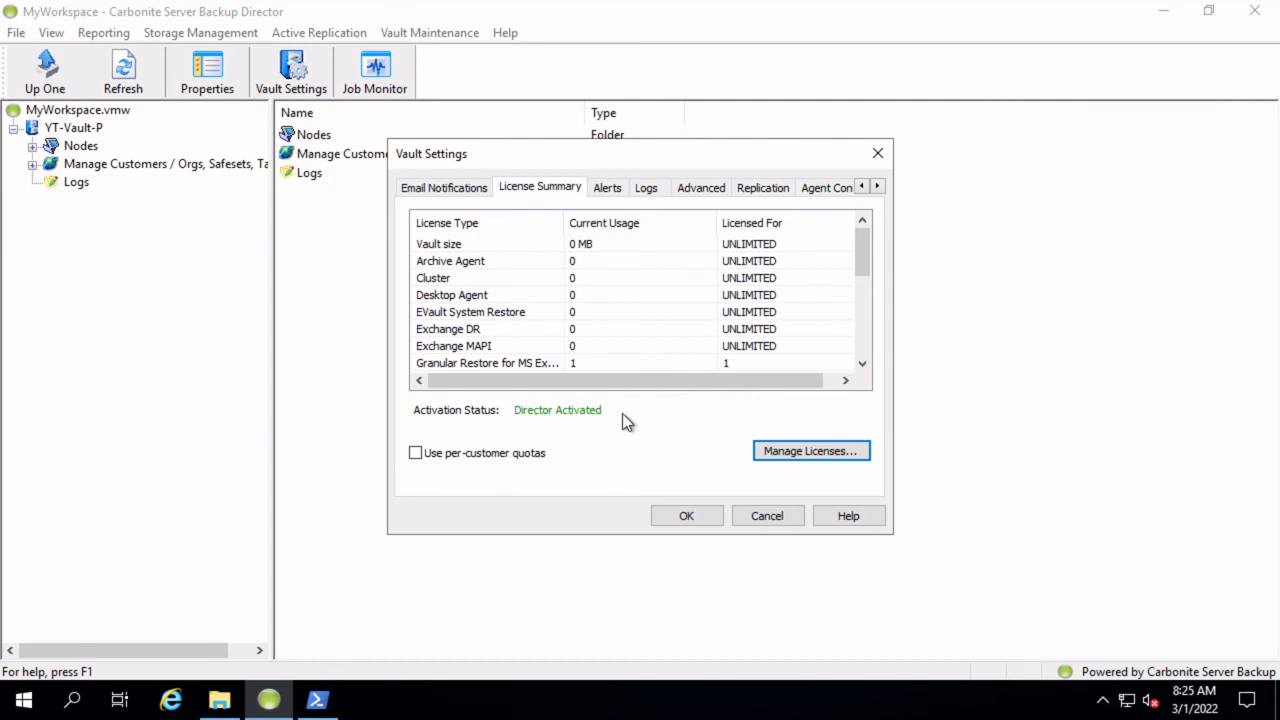
{"action": "left_click", "coordinate": [672, 516]}
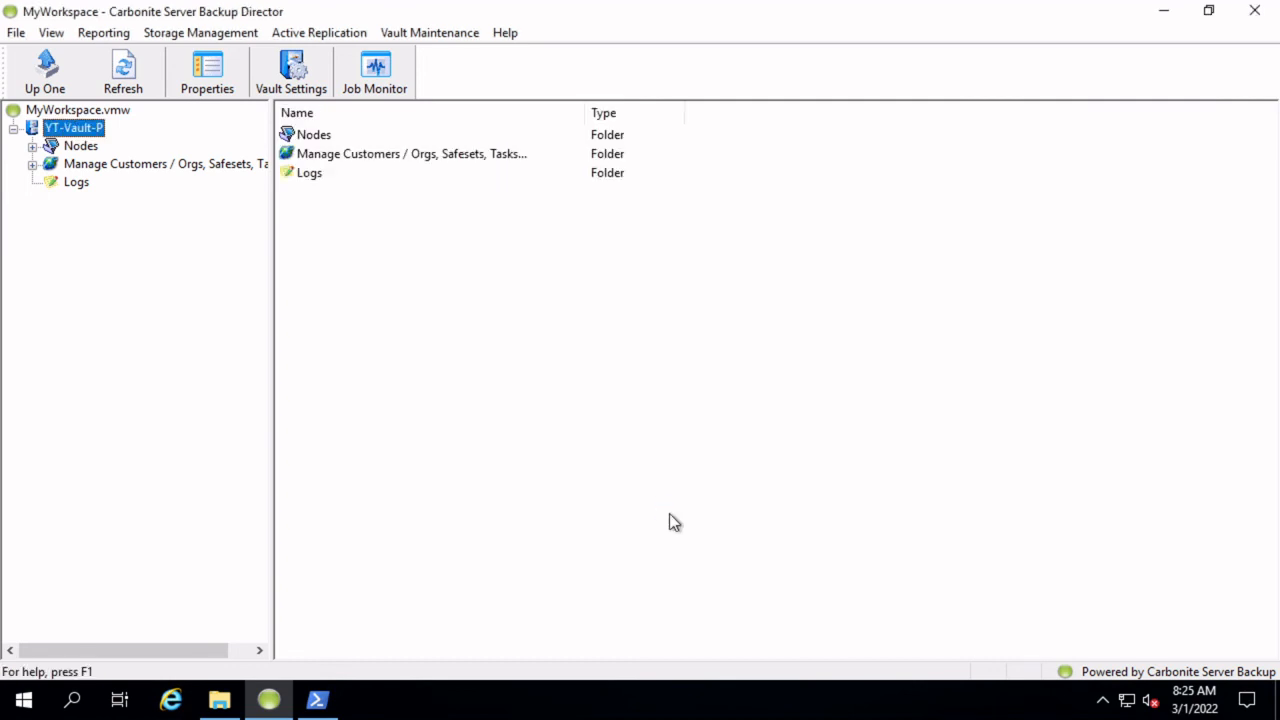